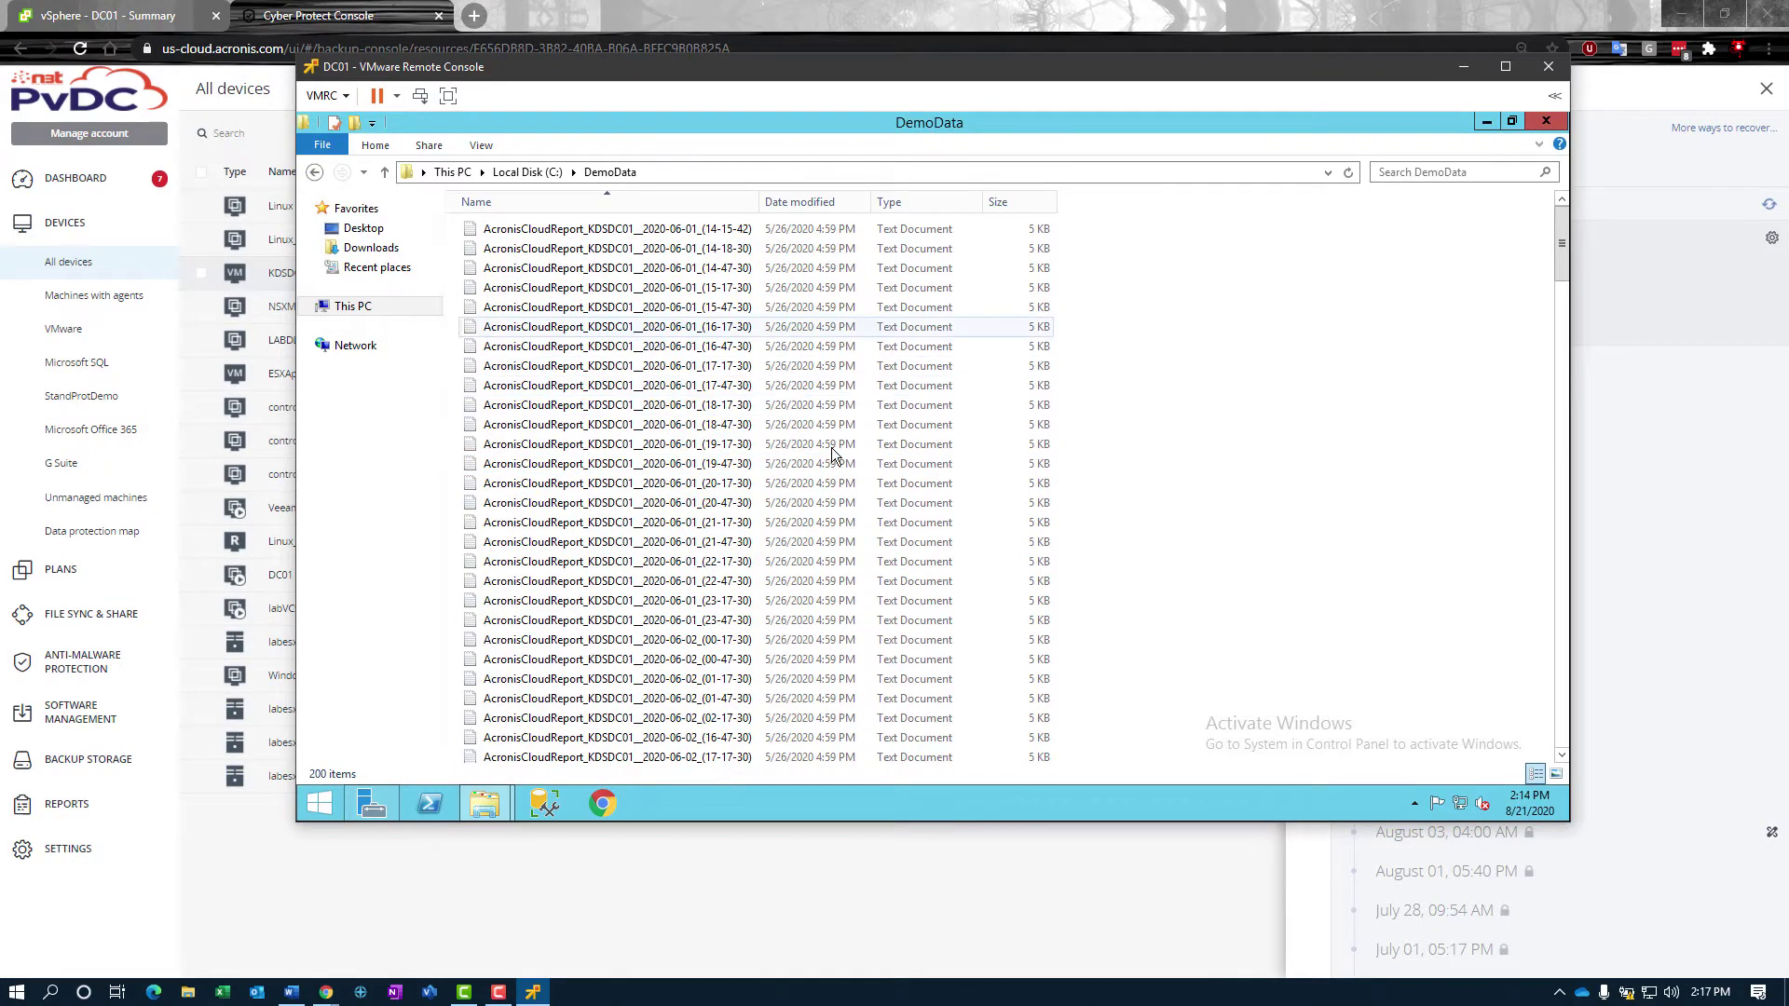
Step: Open Local Disk (C:) on the server and inspect the DemoData folder's report files
{"action": "left_click", "coordinate": [347, 306]}
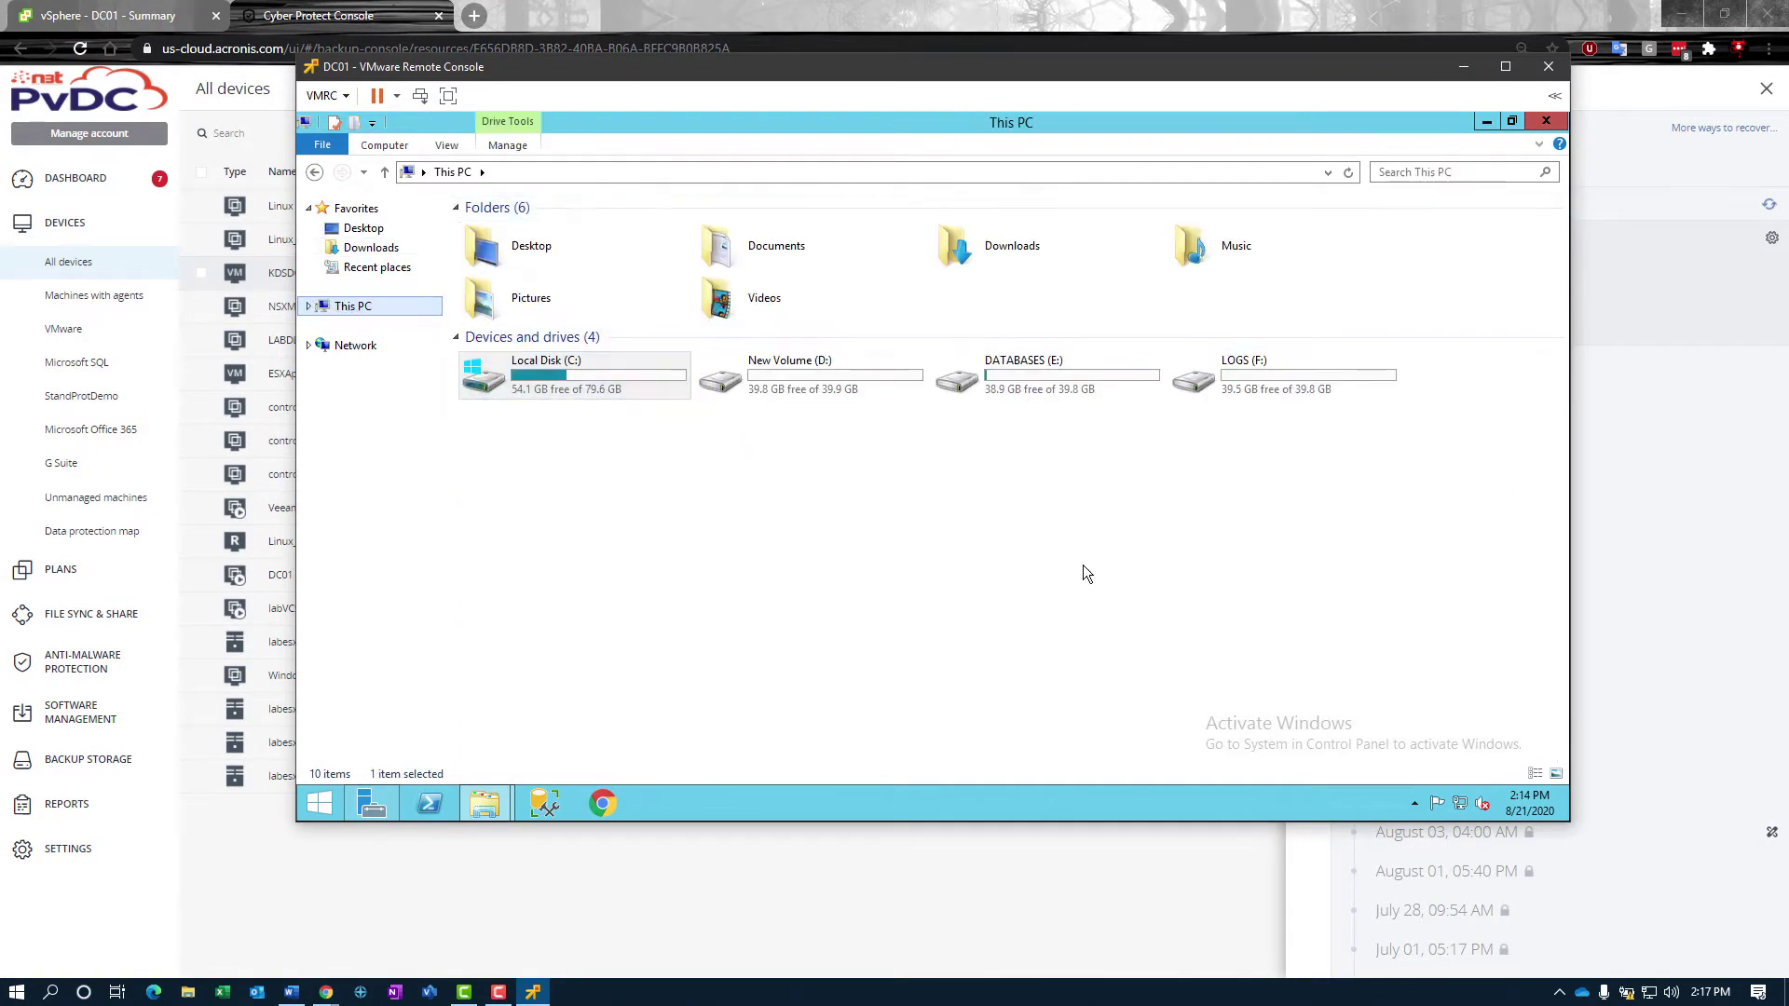
{"action": "double_click", "coordinate": [564, 377]}
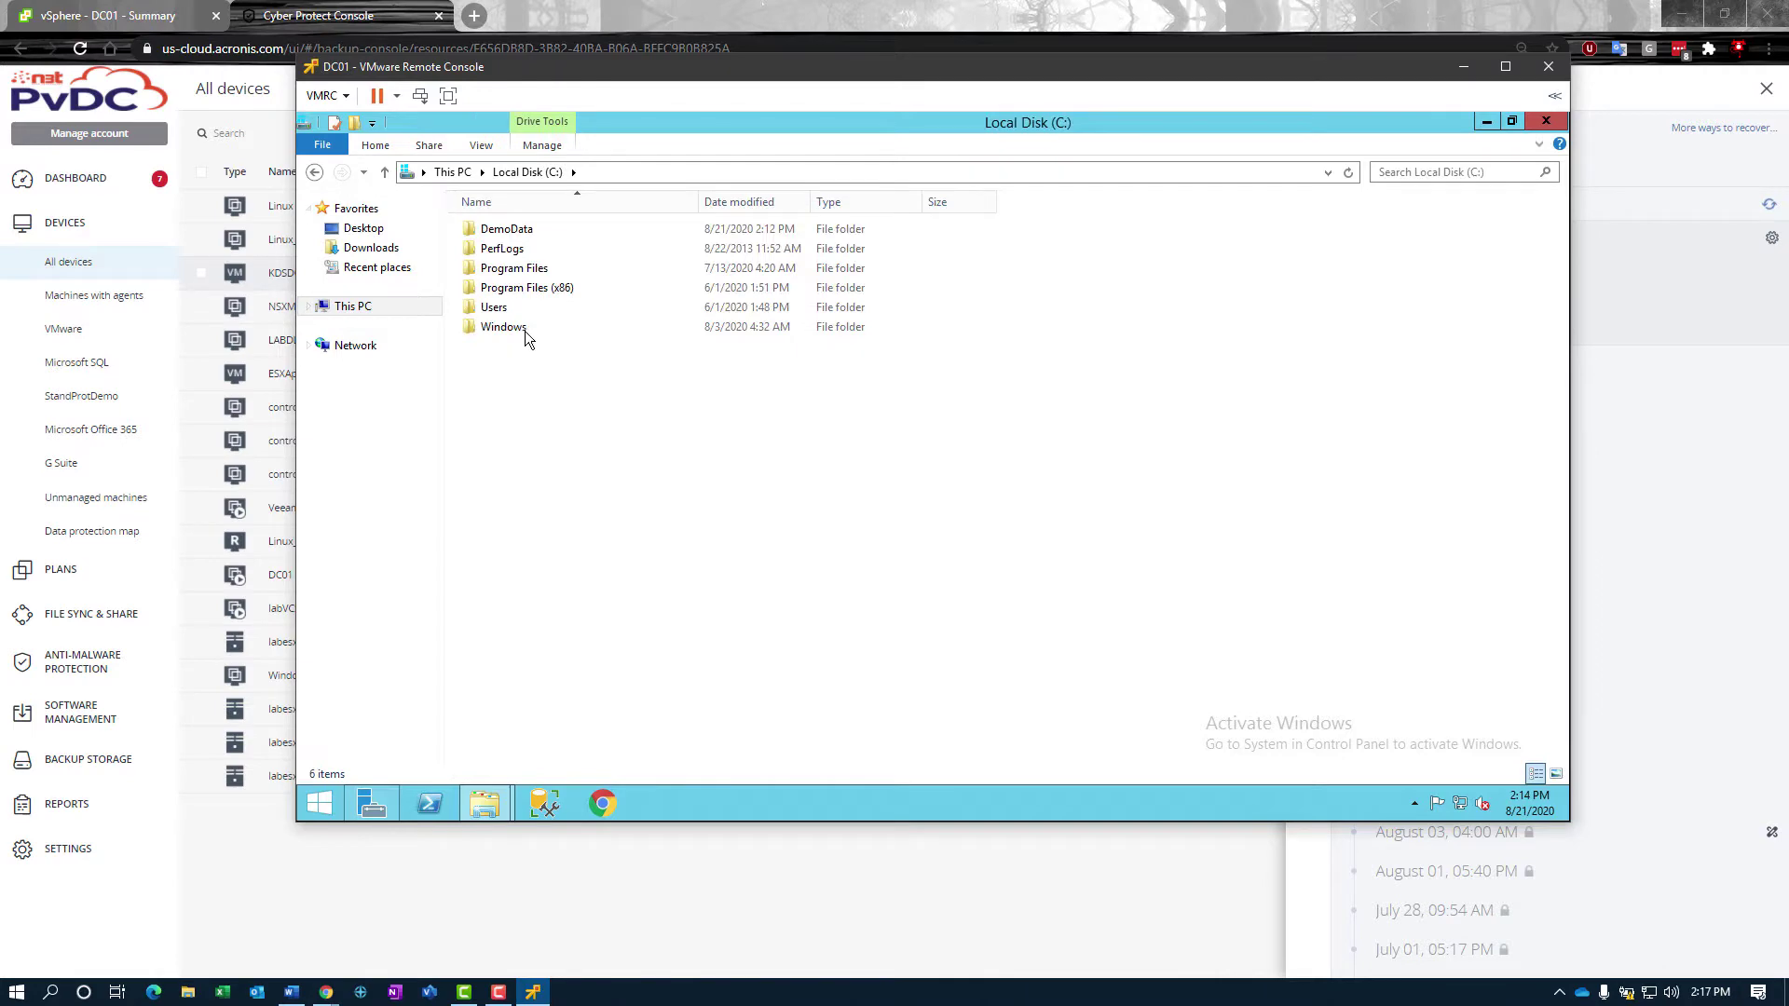
{"action": "double_click", "coordinate": [507, 230]}
{"action": "left_click", "coordinate": [578, 268]}
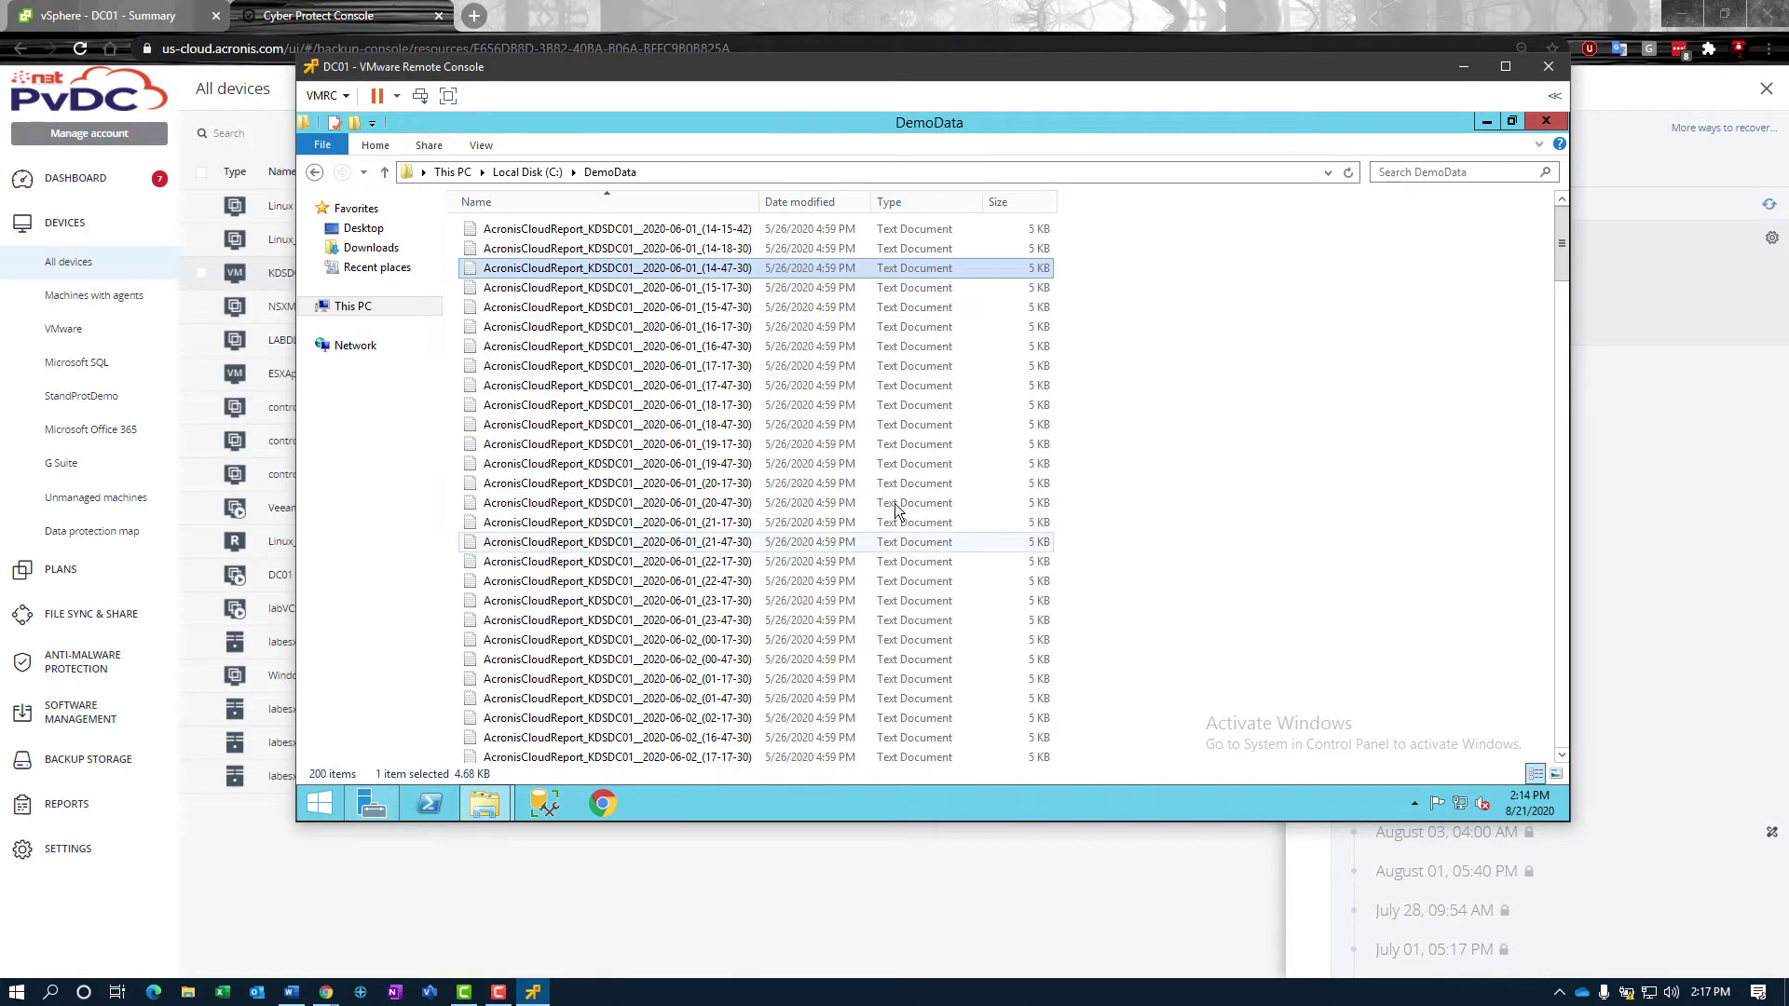
Step: Permanently delete the DemoData folder from Local Disk (C:), leaving five folders
{"action": "left_click", "coordinate": [528, 171]}
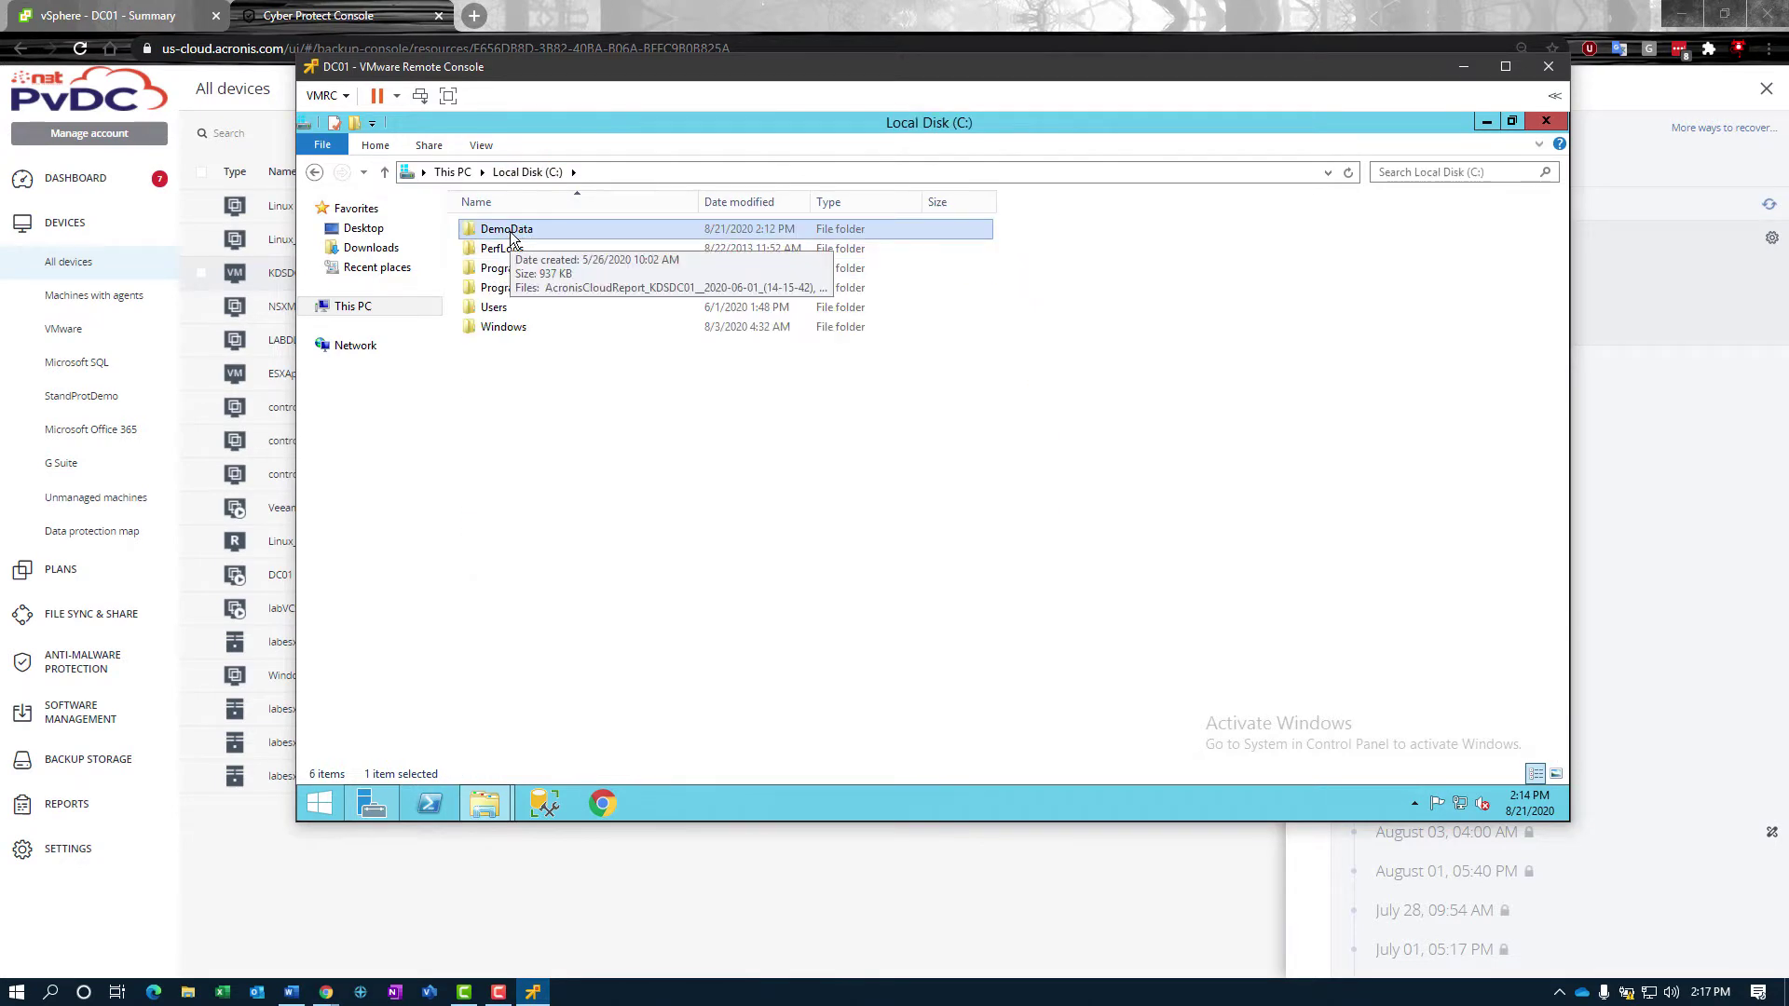
{"action": "key", "text": "shift+Delete"}
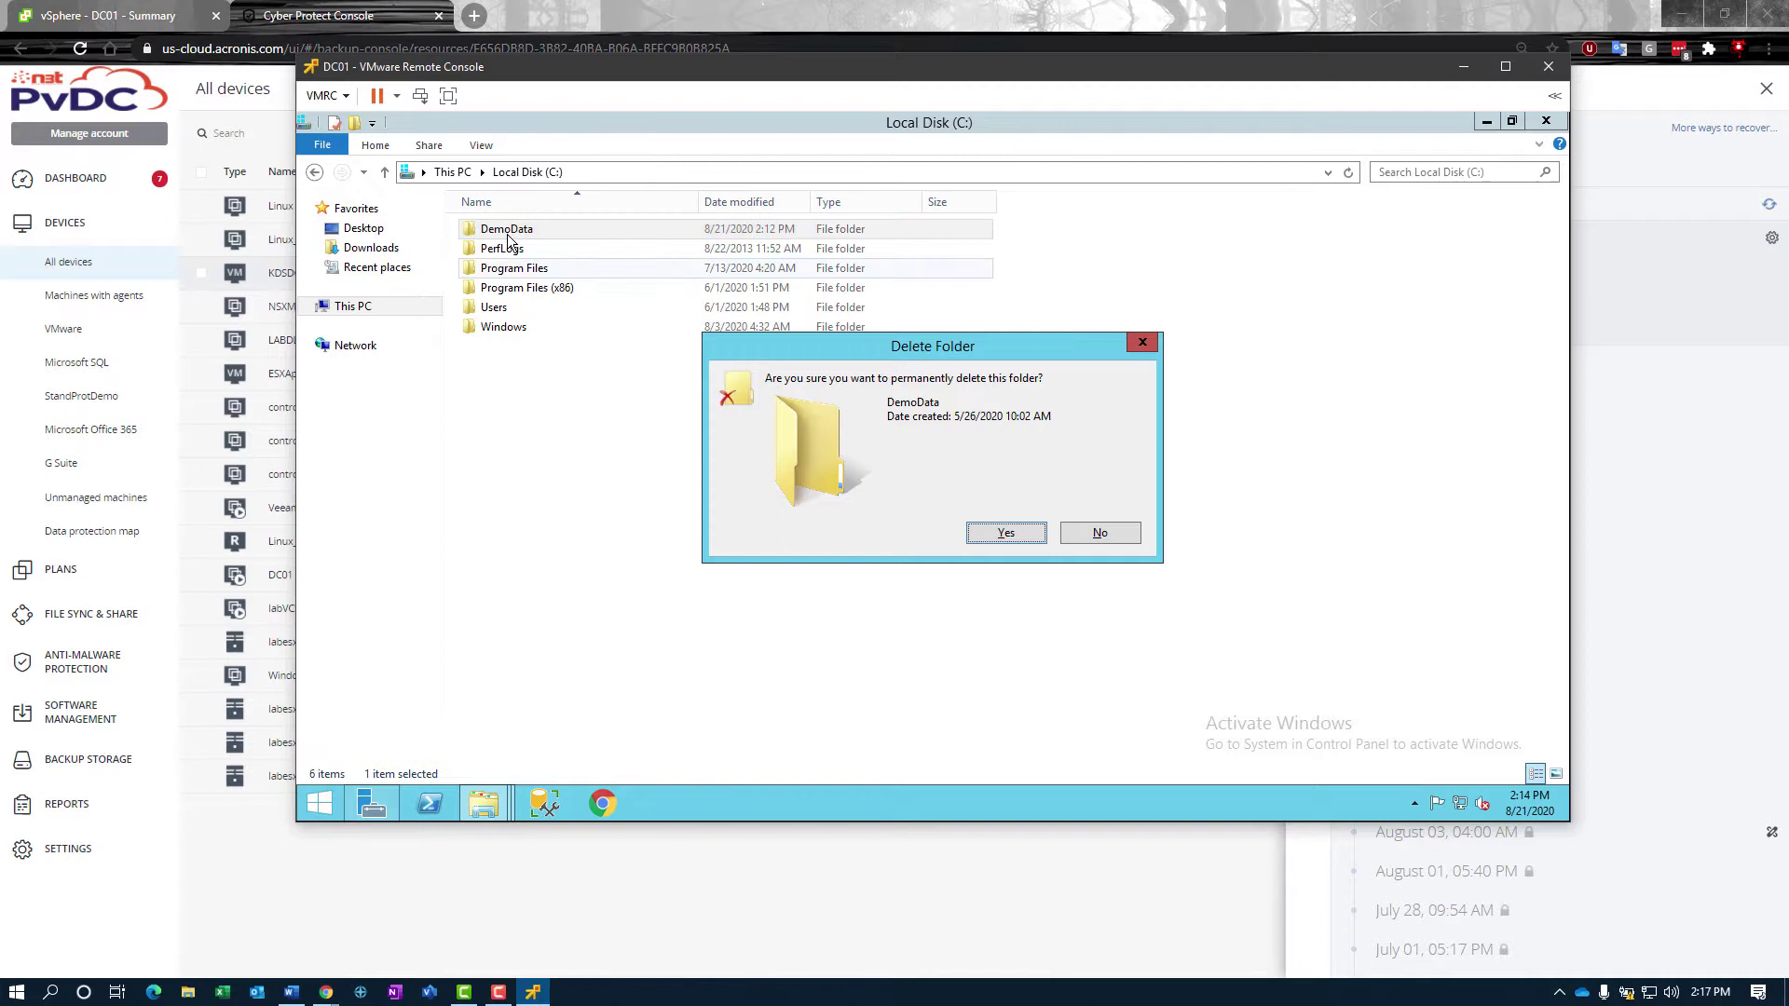
{"action": "left_click", "coordinate": [1004, 537]}
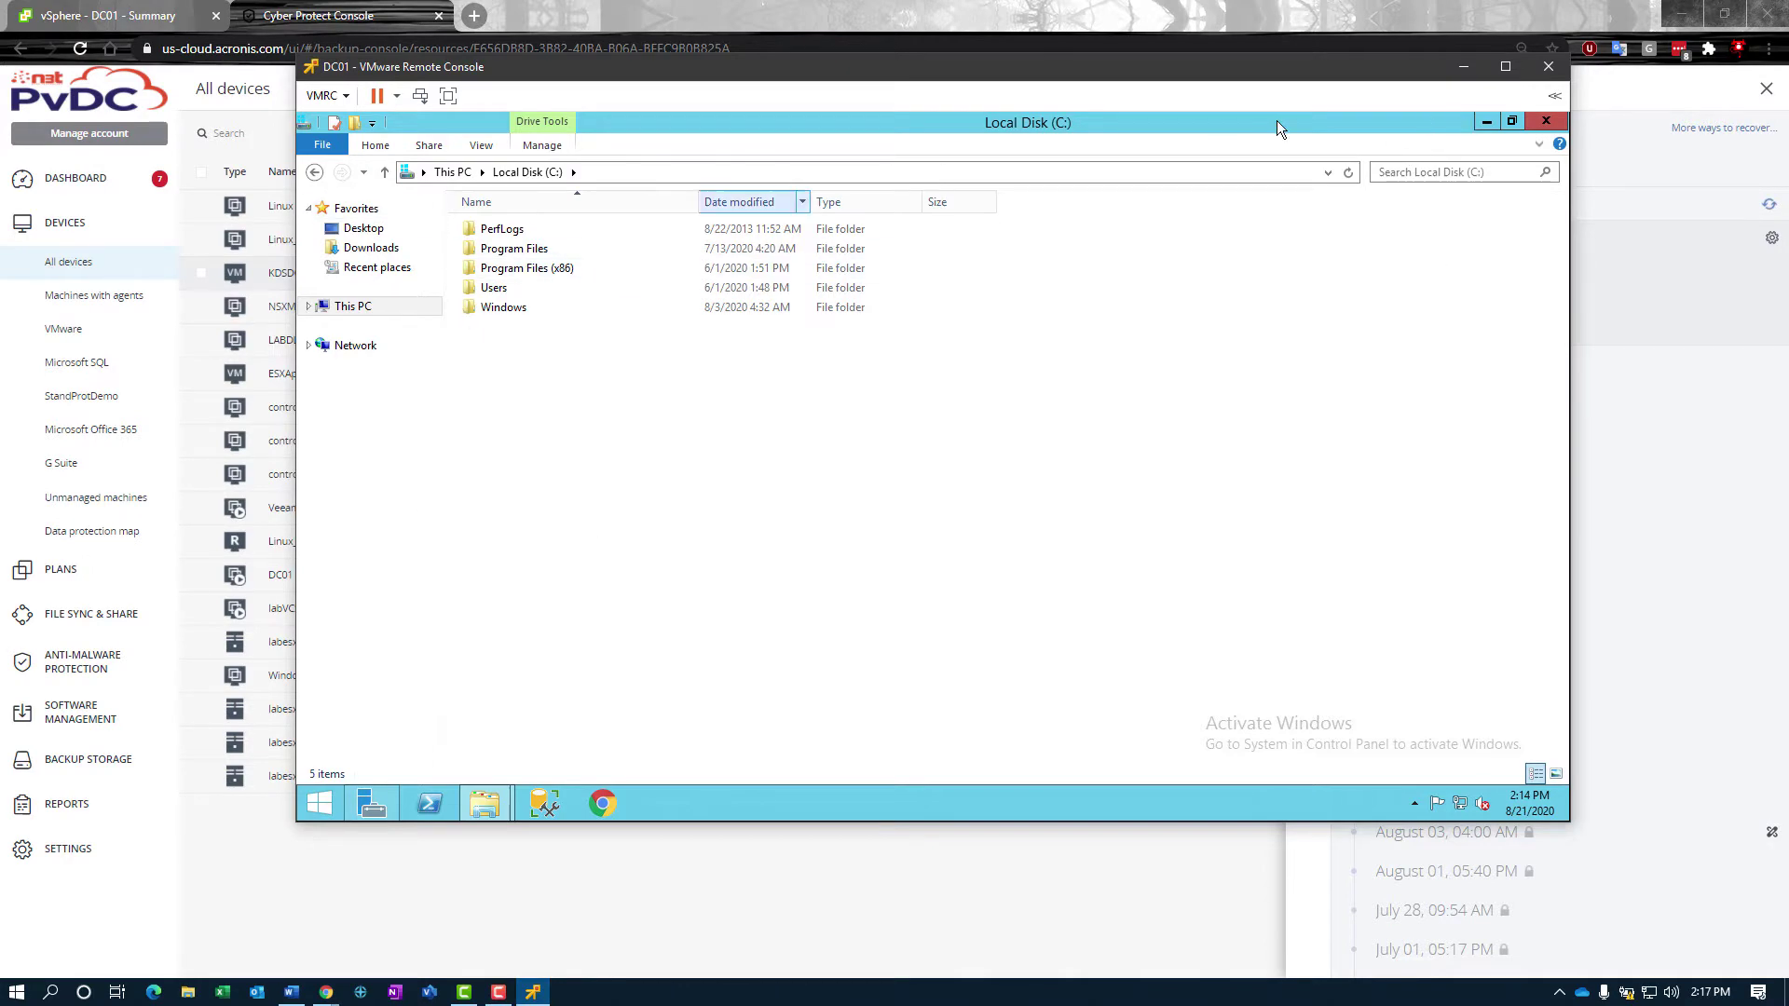
Step: Minimize the remote console and start a files/folders recovery from KDSDC01's Yesterday 05:40 PM backup
{"action": "left_click", "coordinate": [1464, 66]}
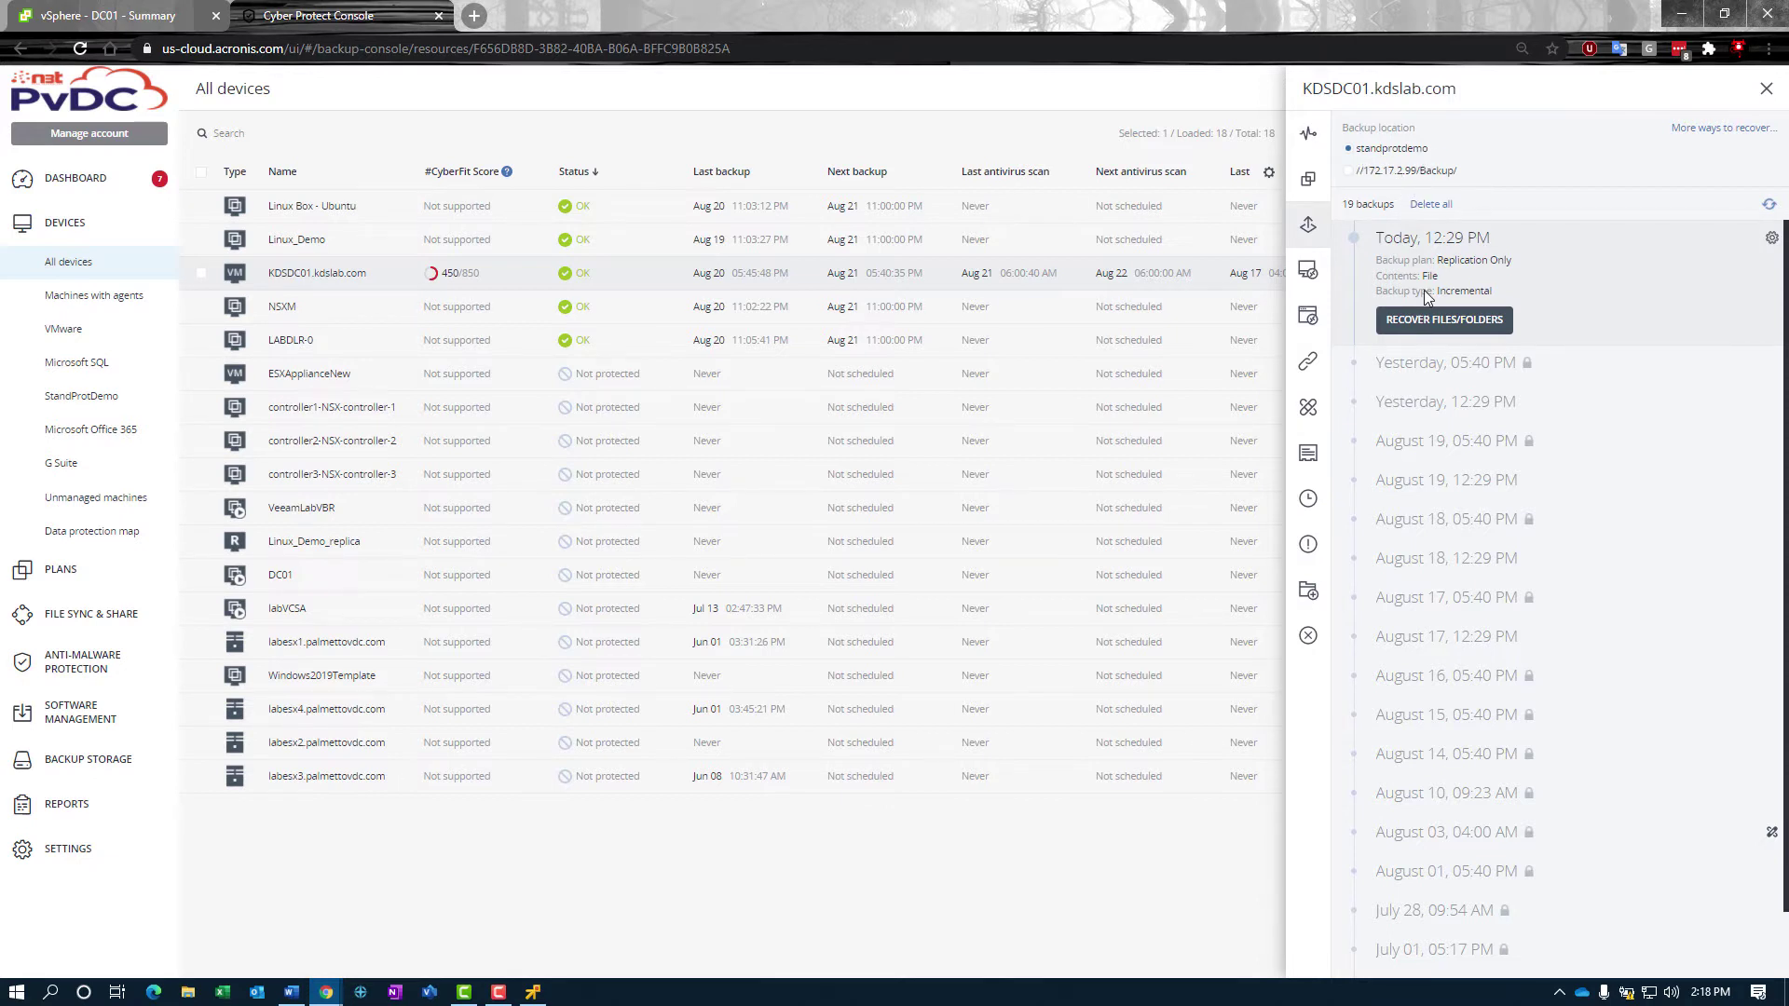
{"action": "left_click", "coordinate": [1423, 372]}
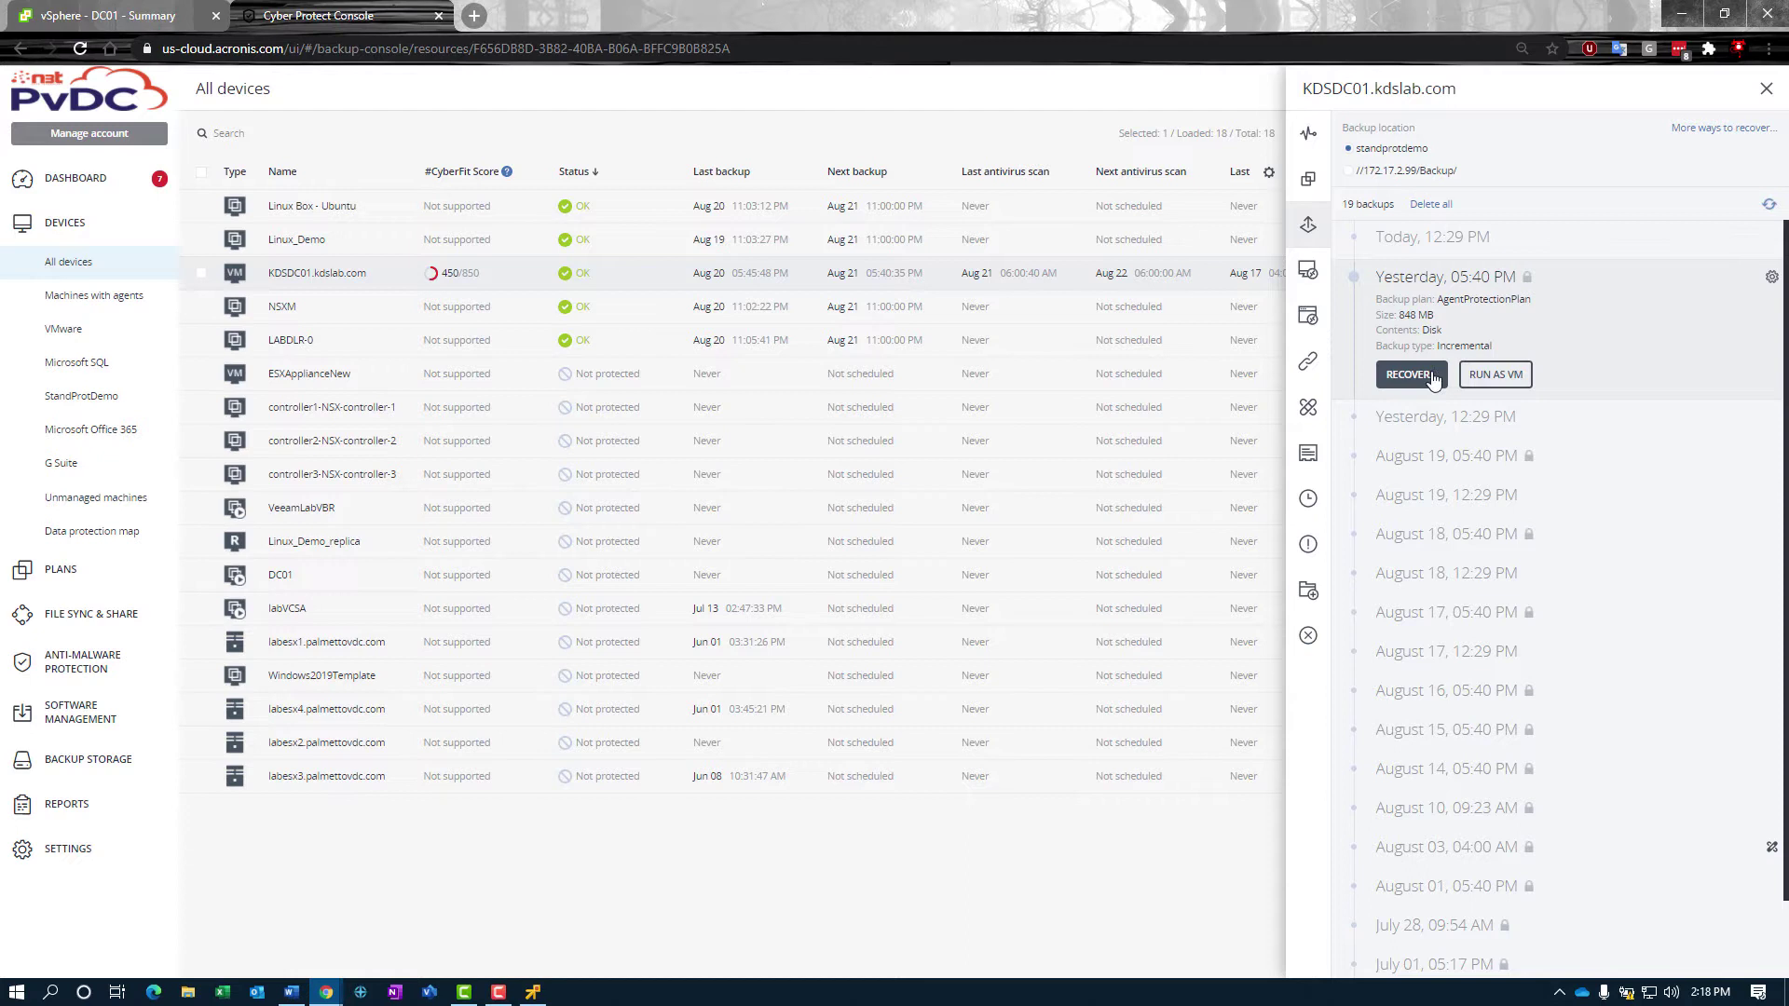
{"action": "left_click", "coordinate": [1432, 381]}
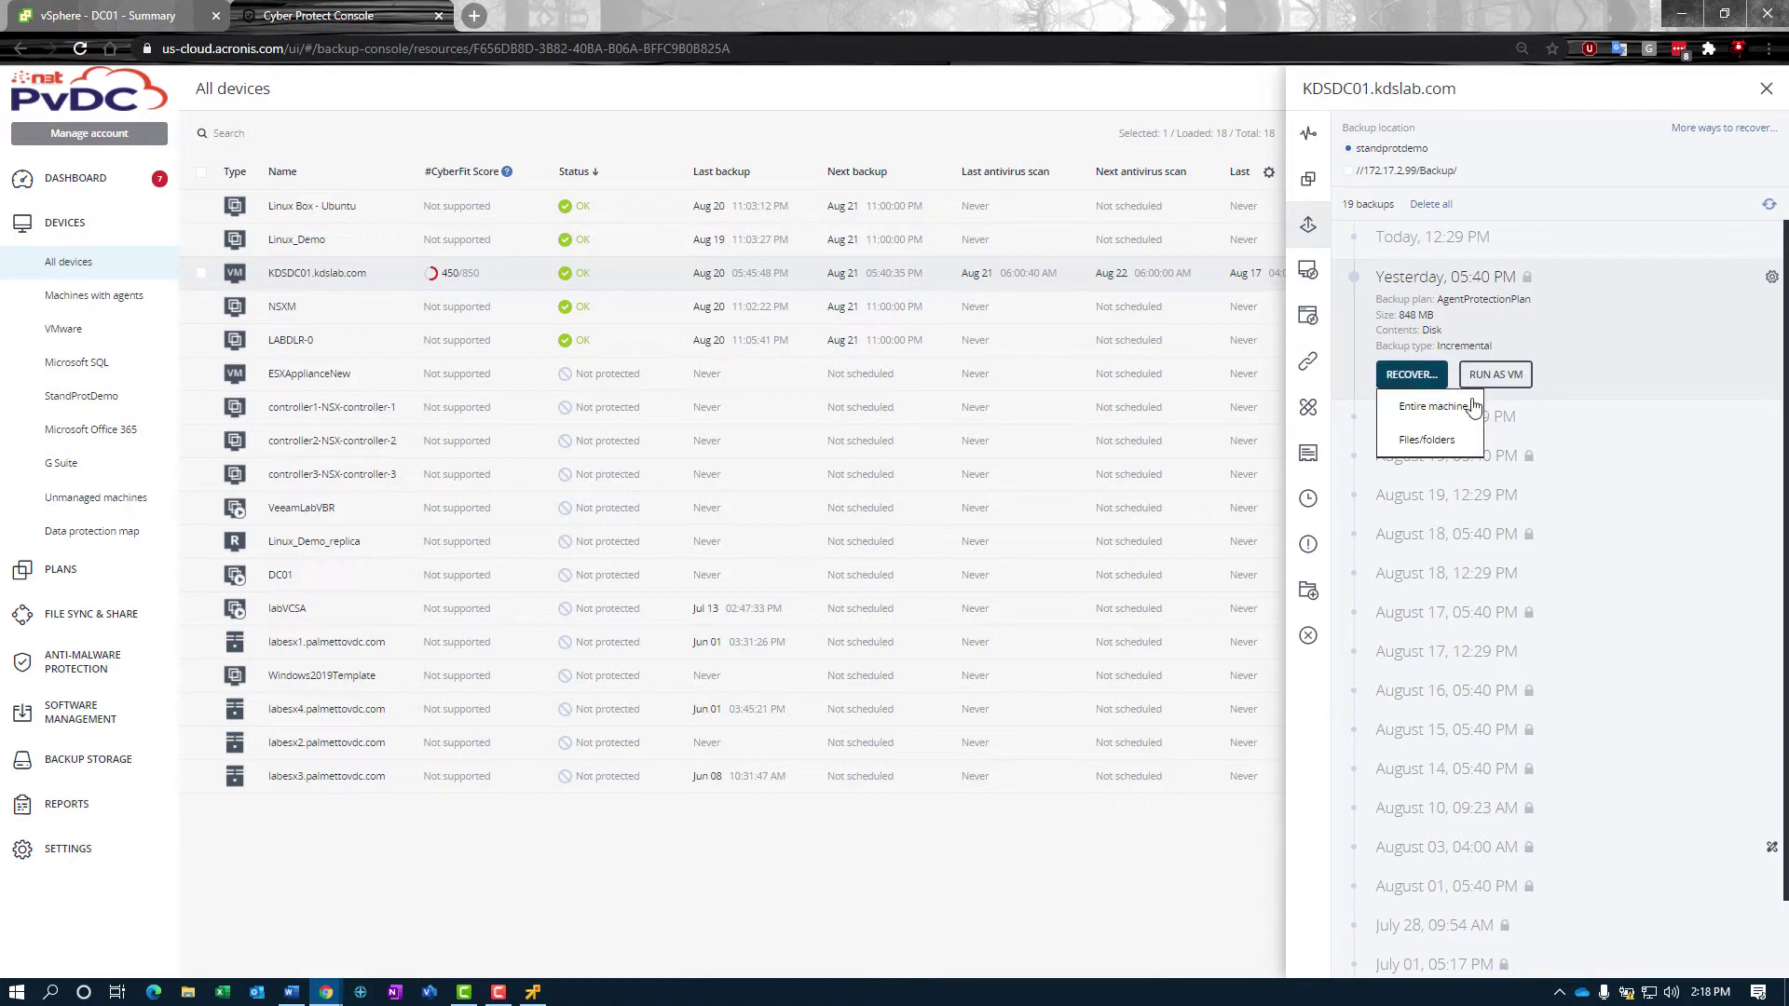
{"action": "left_click", "coordinate": [1423, 439]}
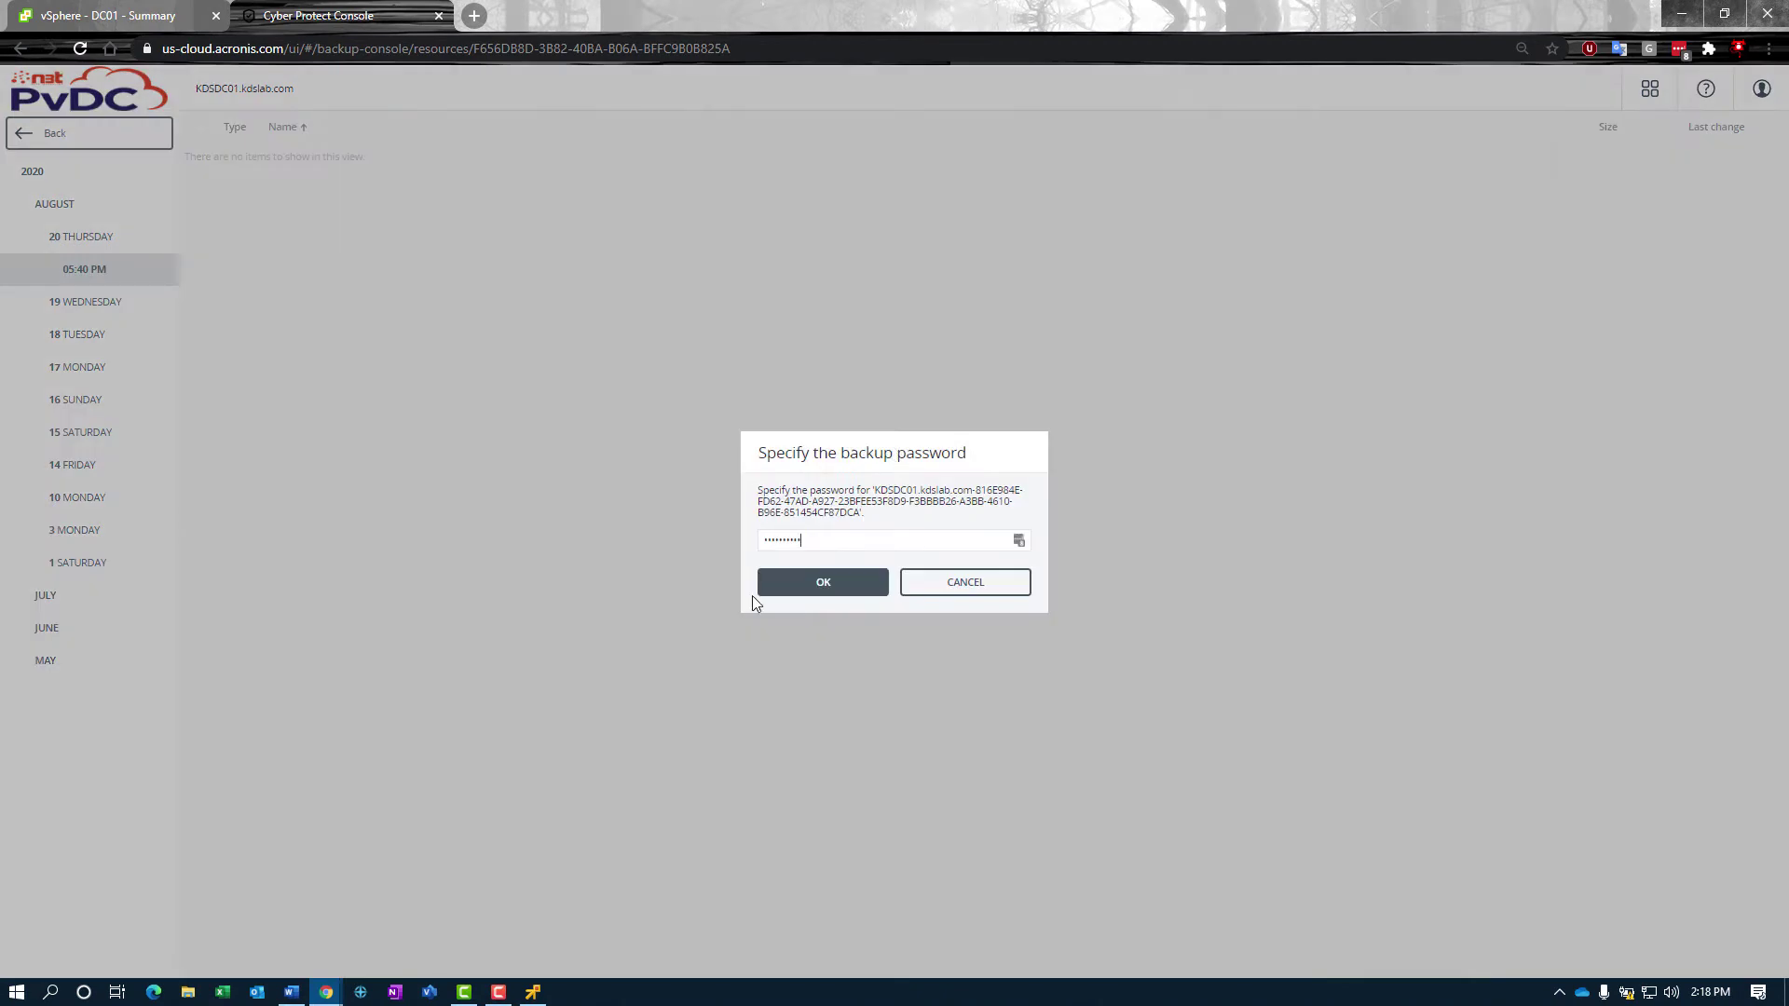
Step: Unlock the backup with its password and decline LastPass's offer to save it
{"action": "key", "text": "ctrl+a"}
{"action": "type", "text": "••"}
{"action": "left_click", "coordinate": [820, 585]}
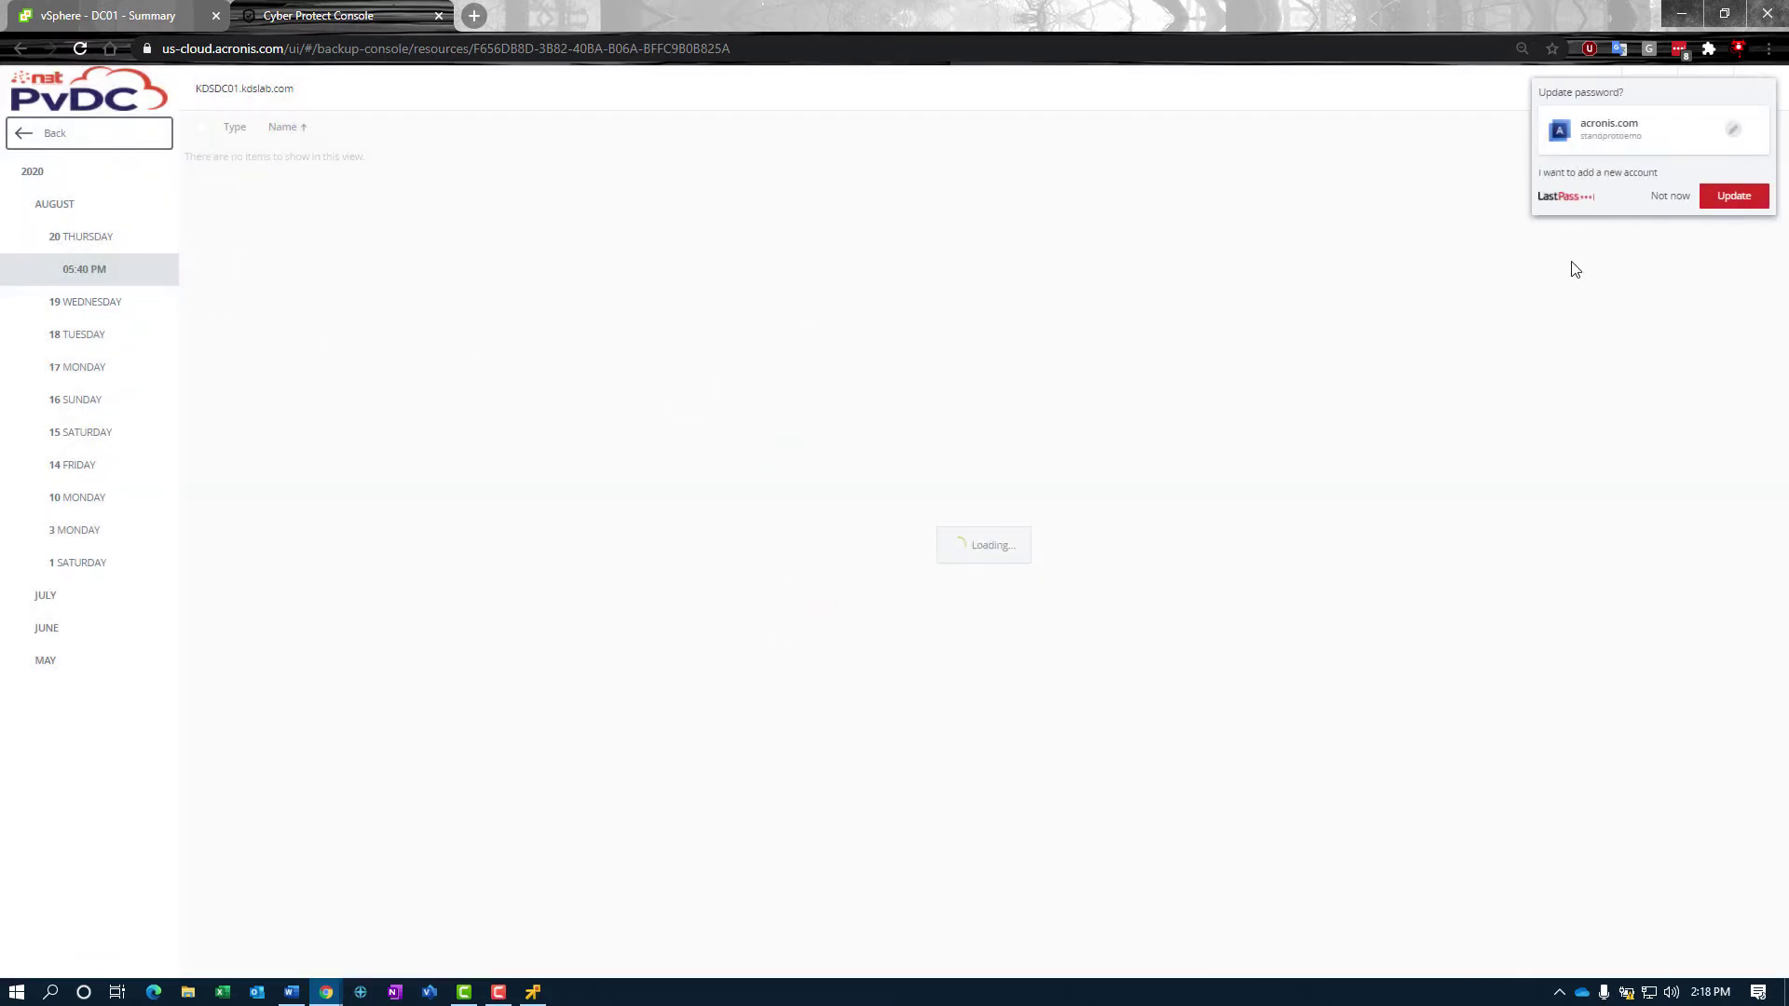
{"action": "left_click", "coordinate": [1666, 196]}
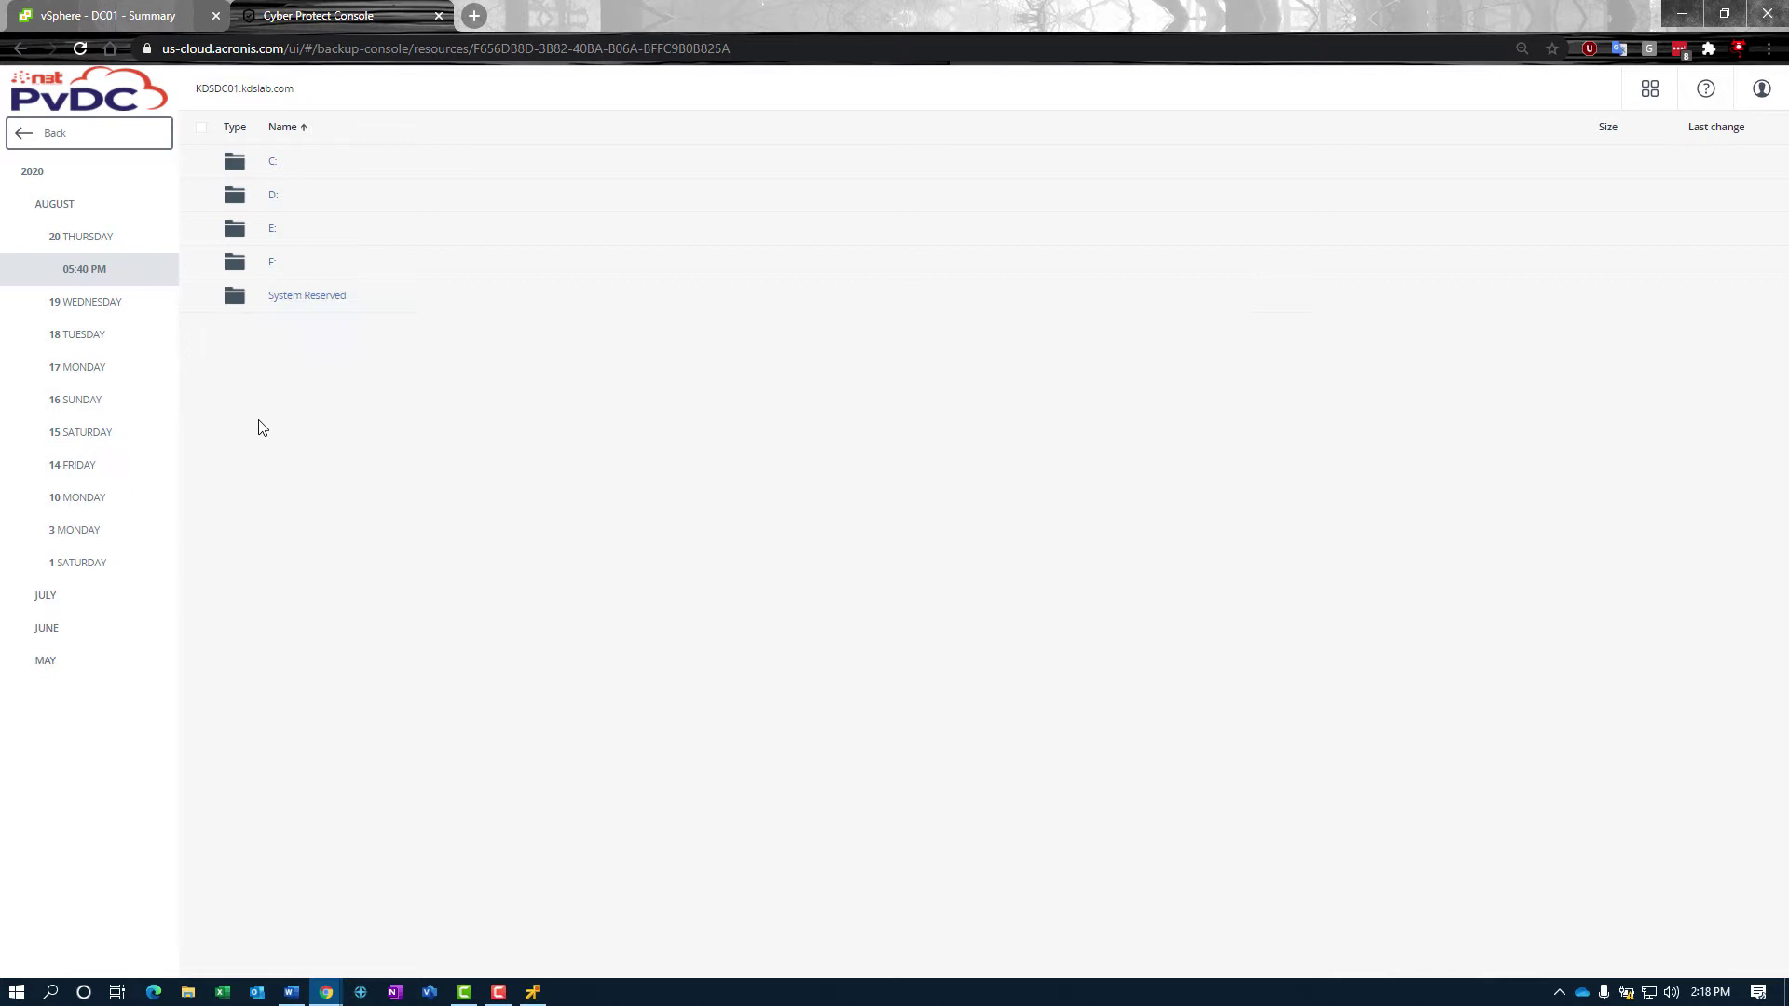
Step: Open the backed-up C: drive sorted by name descending and browse DemoData's AcronisCloudReport files
{"action": "left_click", "coordinate": [272, 165]}
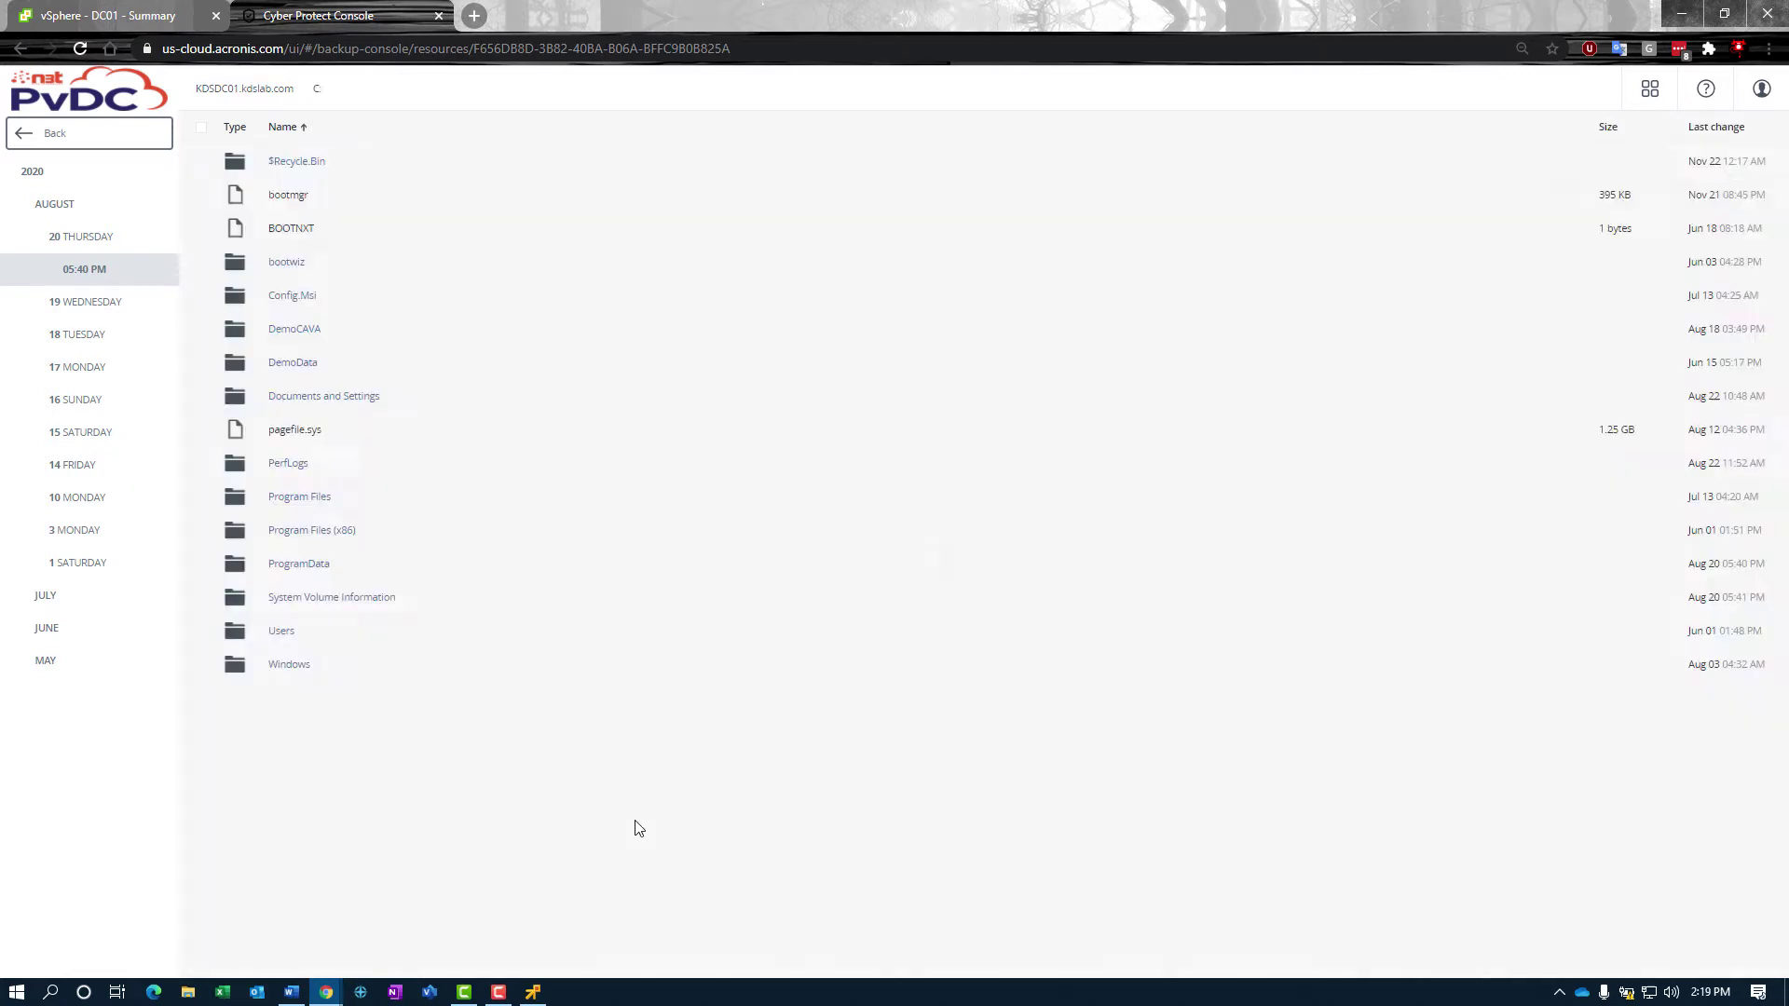
{"action": "left_click", "coordinate": [286, 127]}
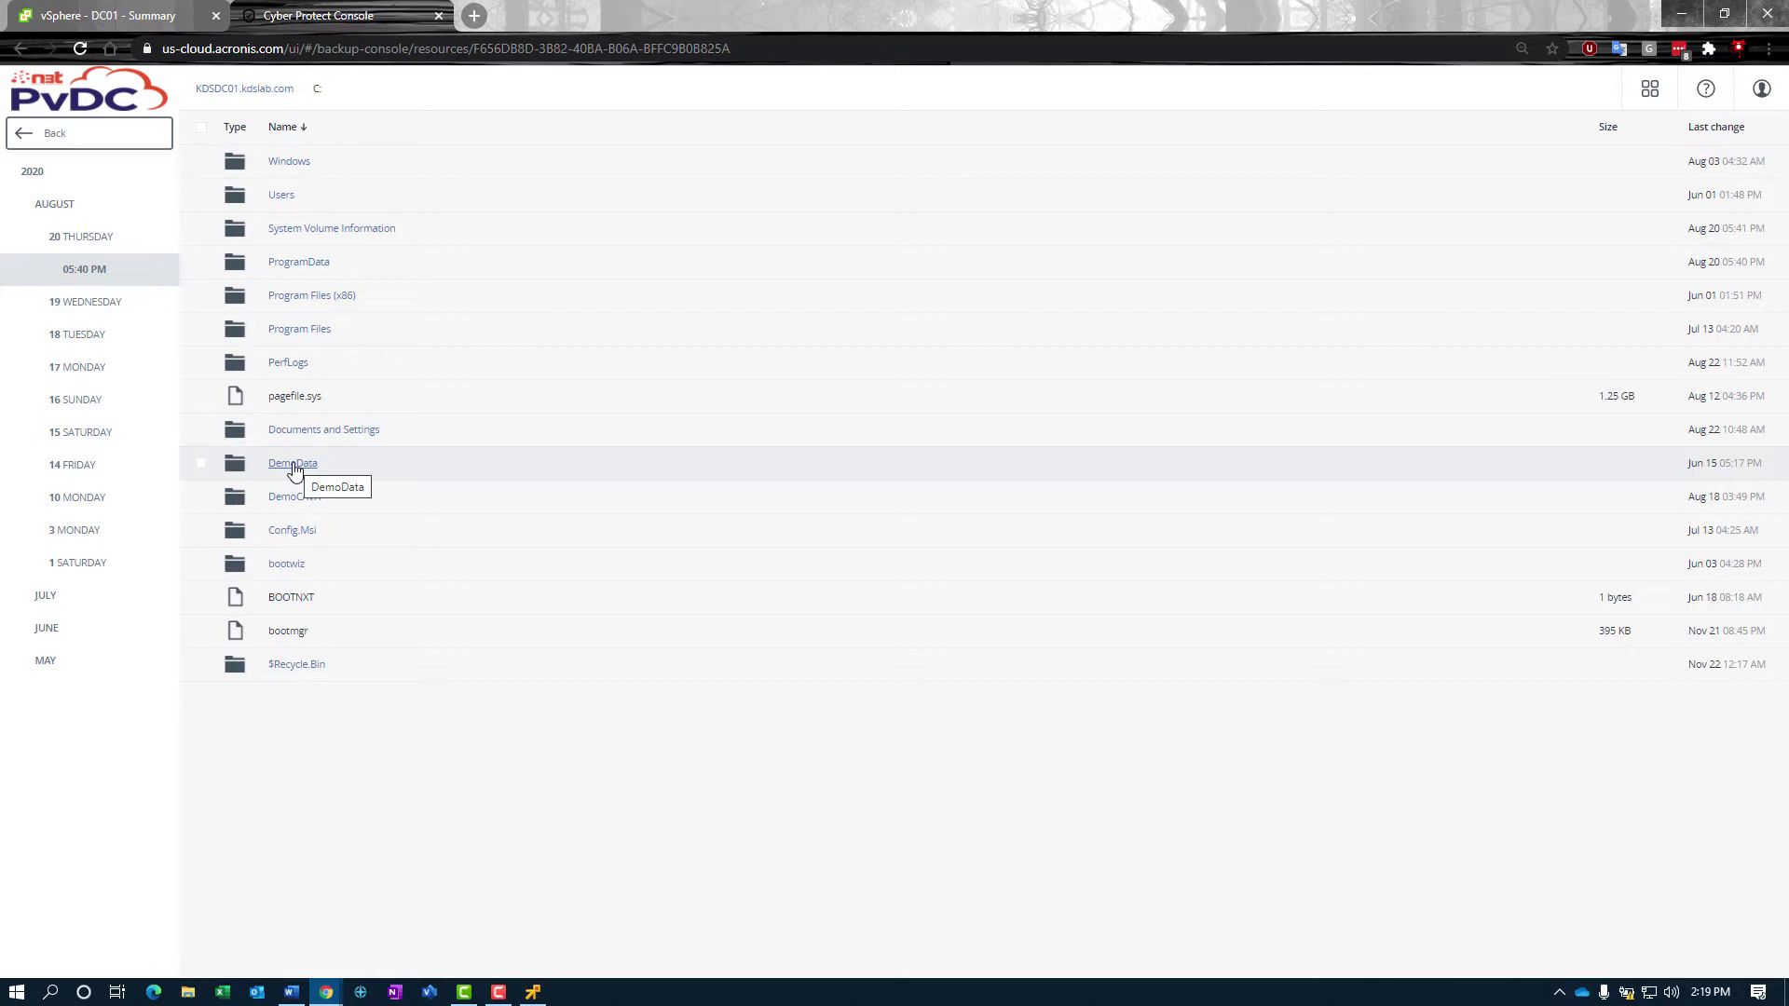
{"action": "left_click", "coordinate": [293, 464]}
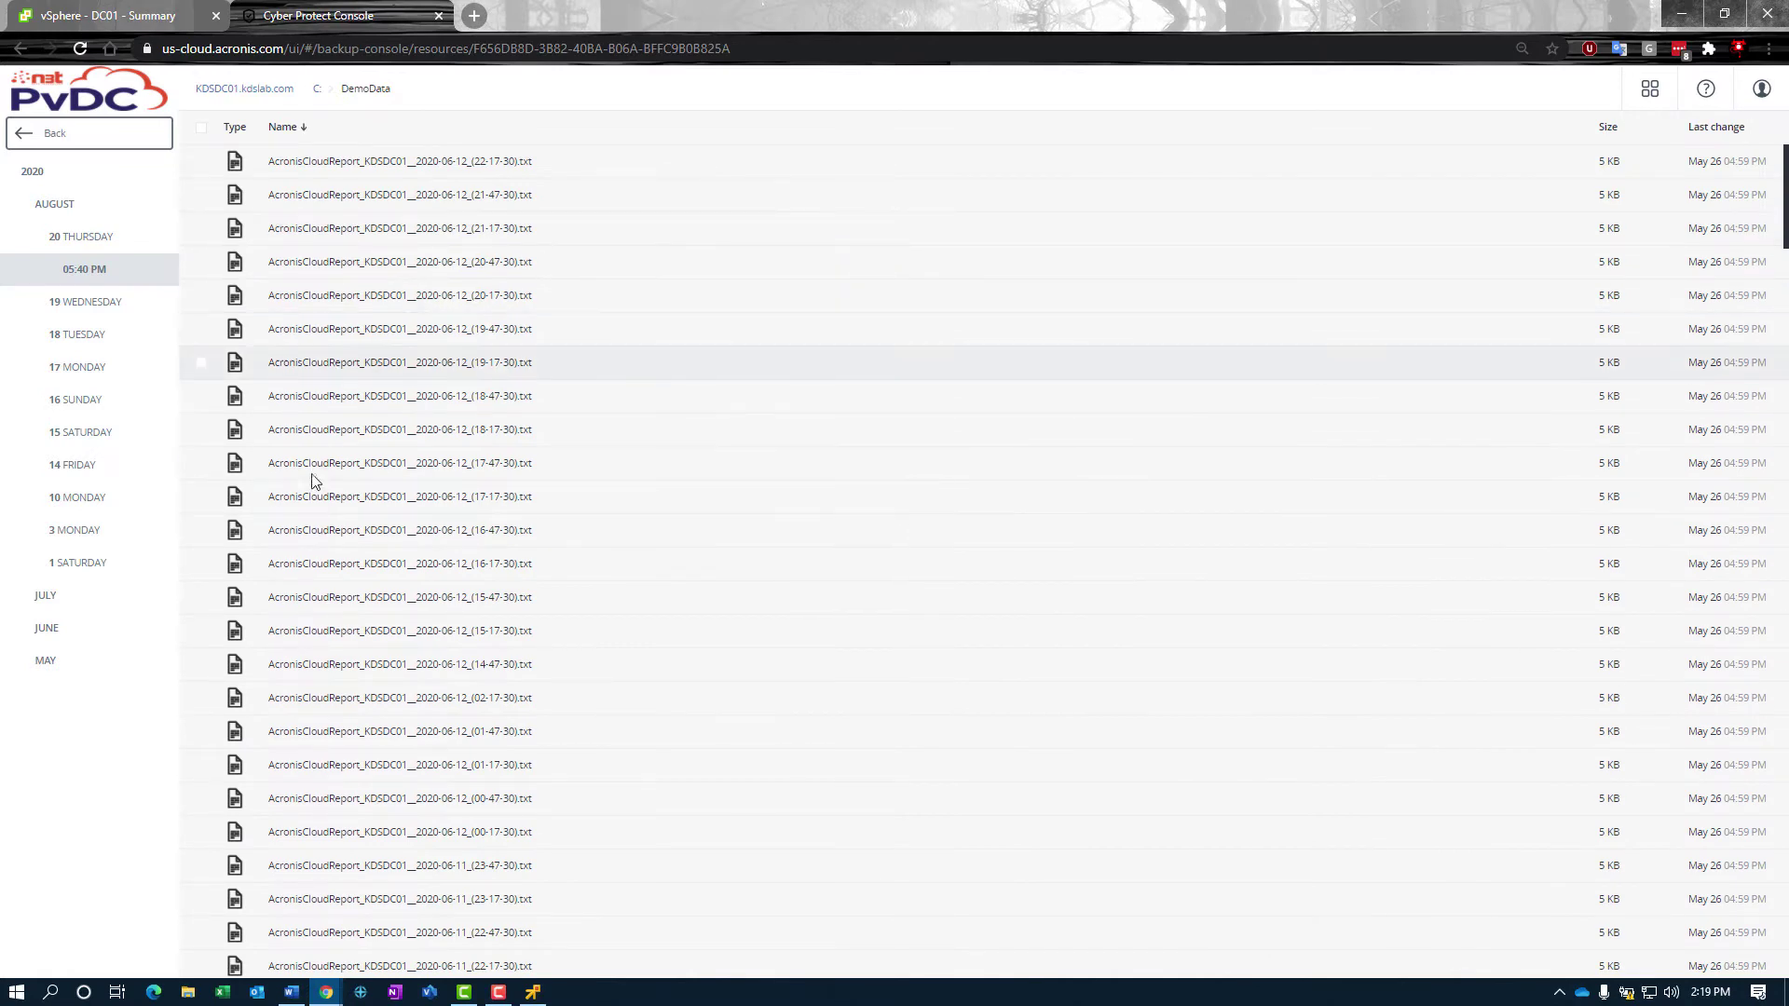
{"action": "scroll", "coordinate": [432, 596], "scroll_direction": "down", "scroll_amount": 10}
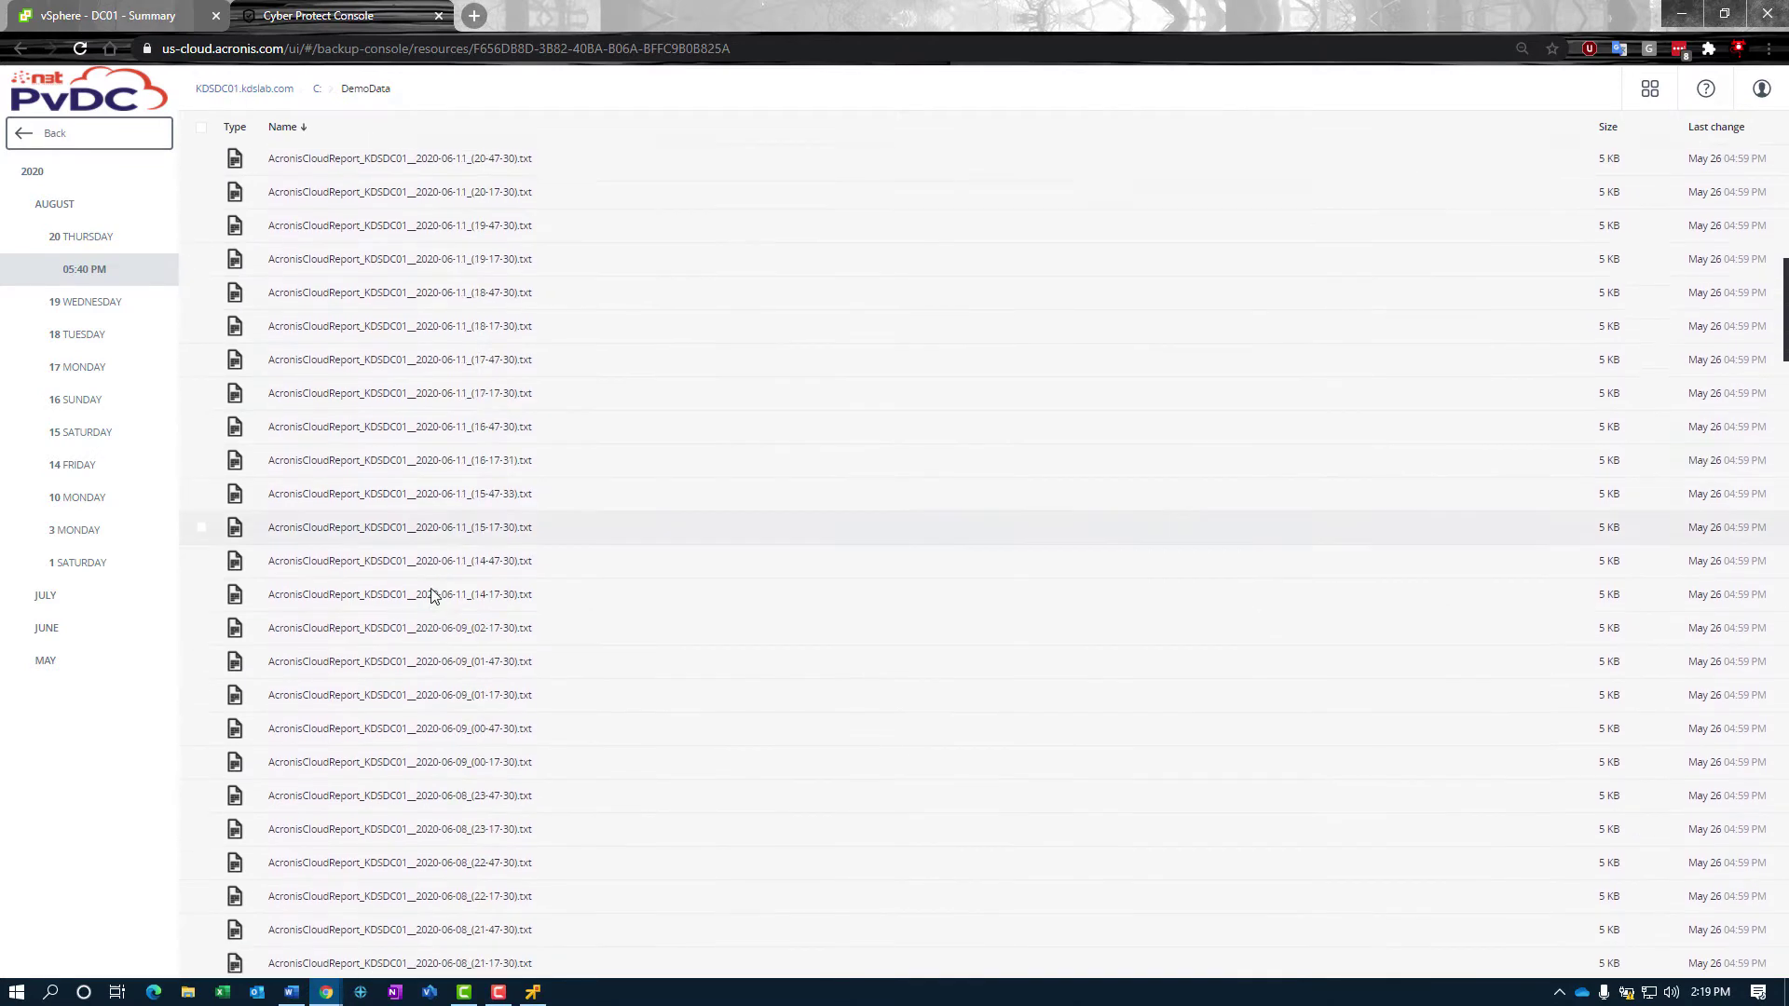
{"action": "scroll", "coordinate": [432, 596], "scroll_direction": "down", "scroll_amount": 8}
Step: Download the 2020-06-08_(15-17-30) report from the backup to the Desktop
{"action": "left_click", "coordinate": [201, 527]}
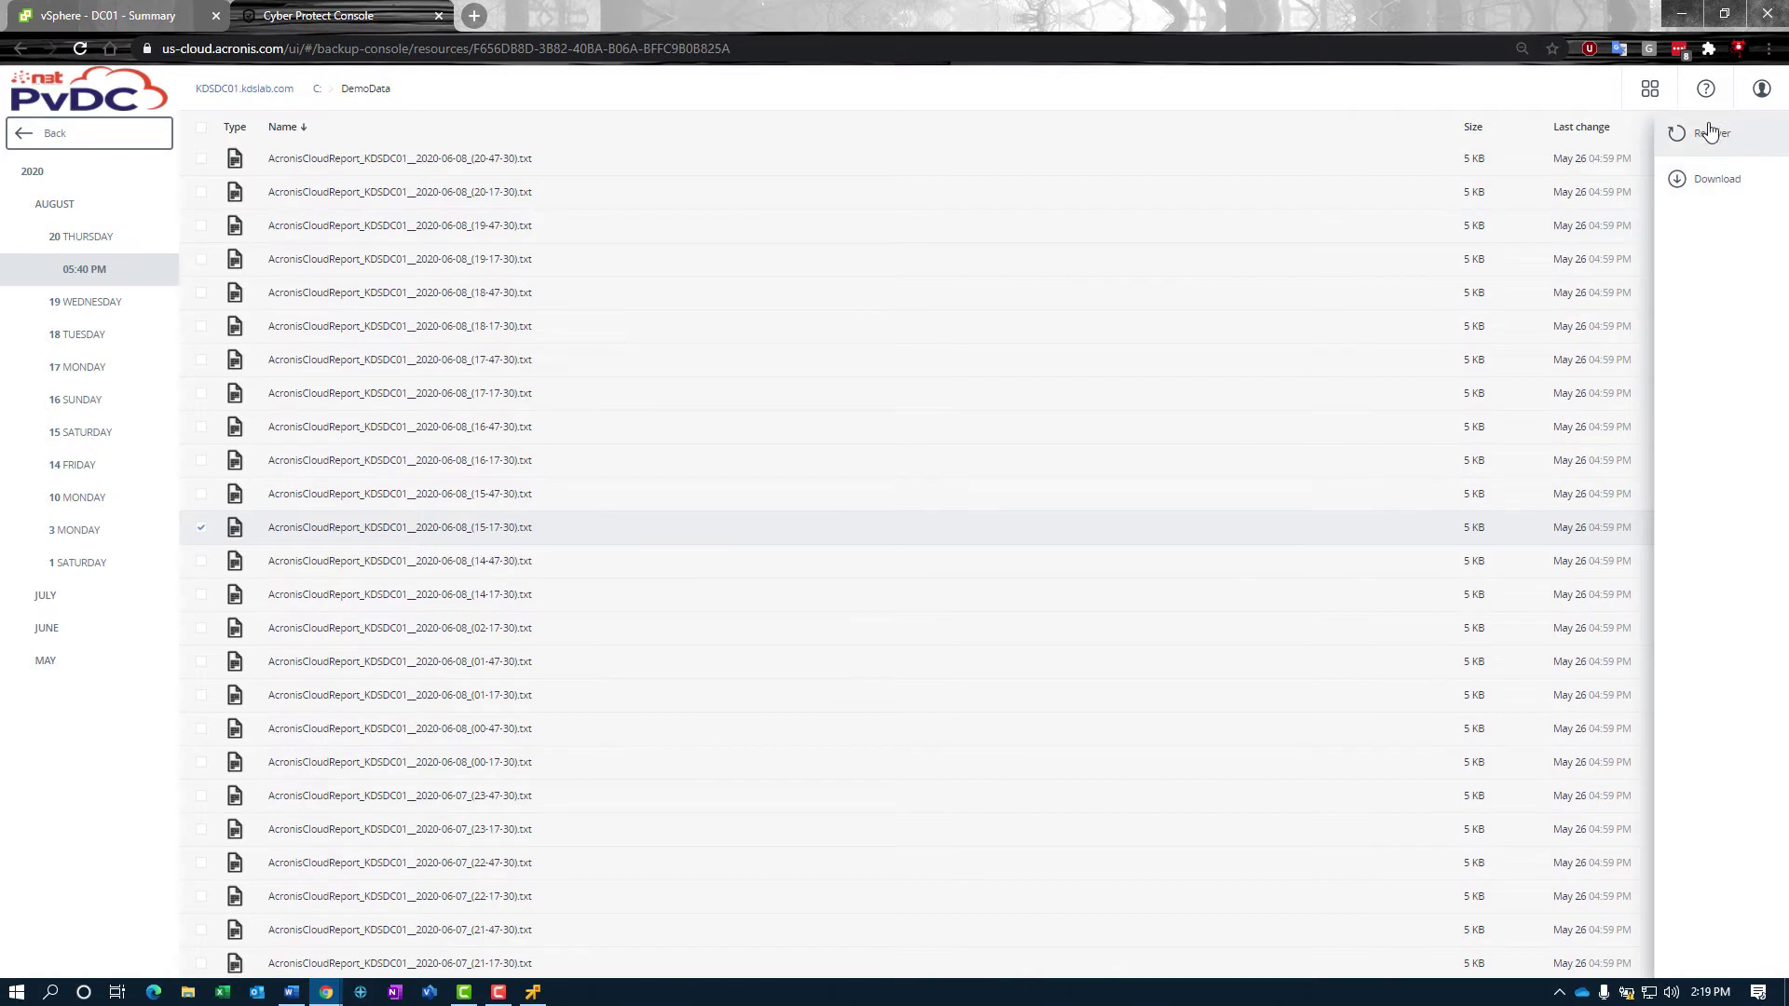
{"action": "left_click", "coordinate": [1722, 181]}
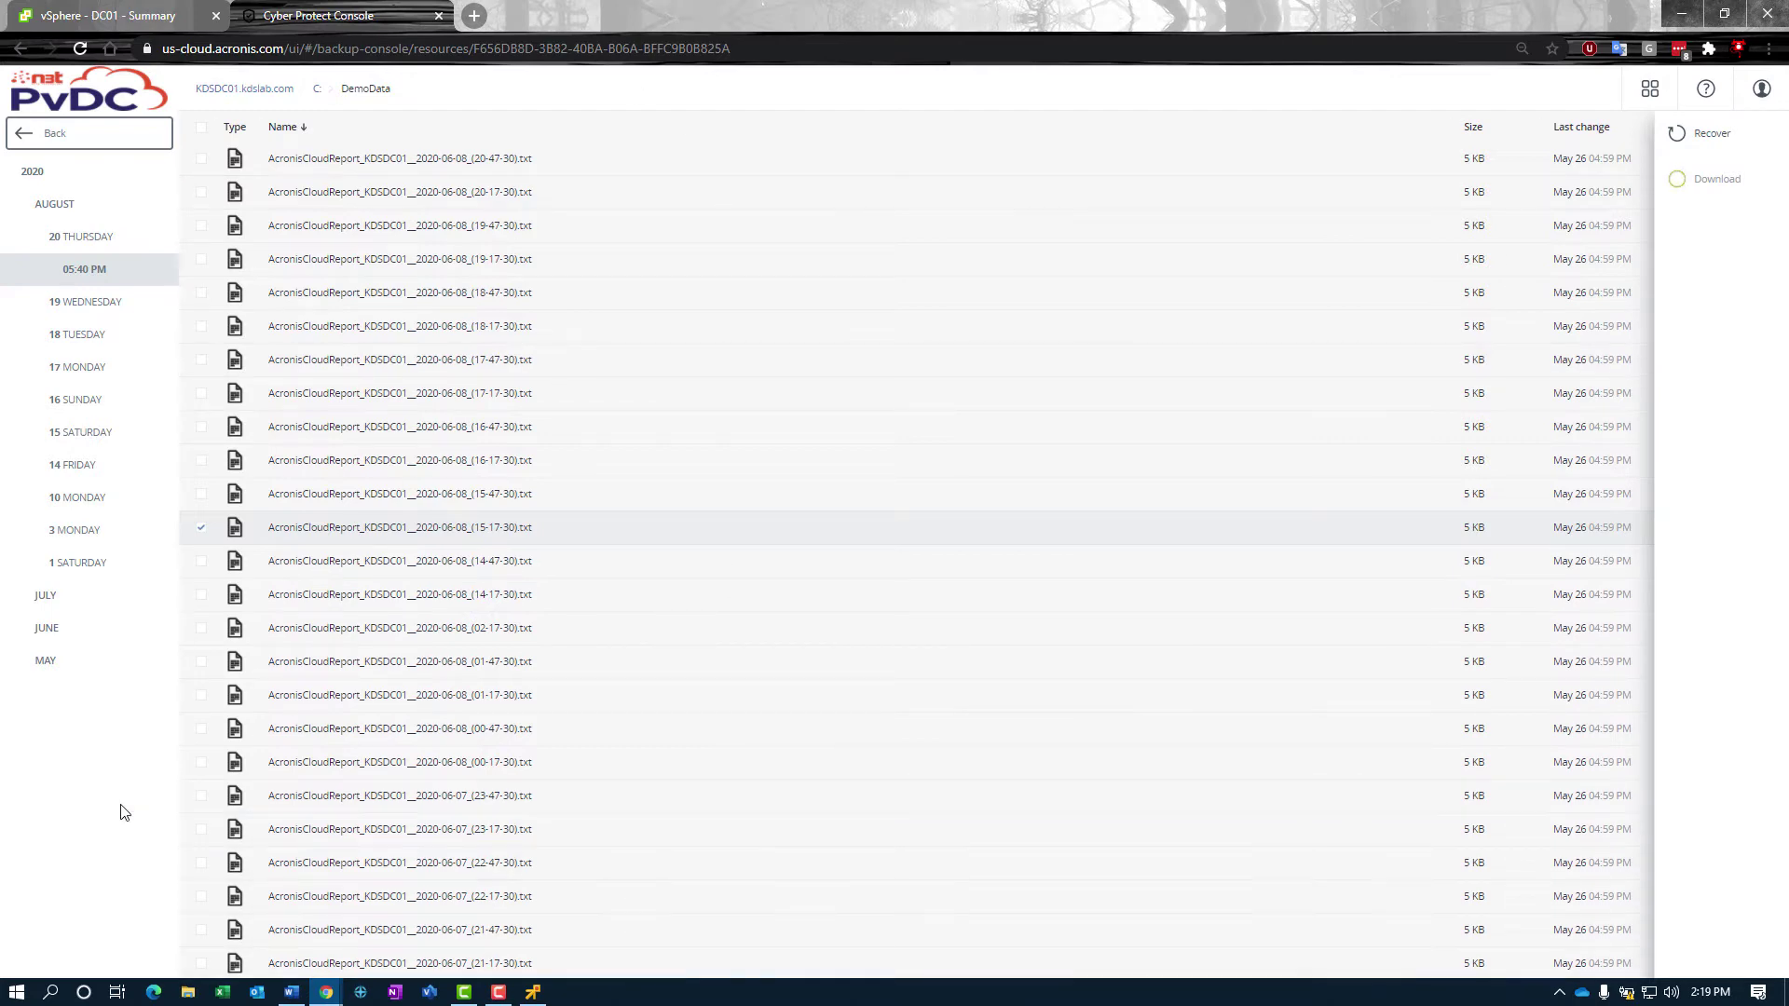
{"action": "left_click", "coordinate": [1712, 187]}
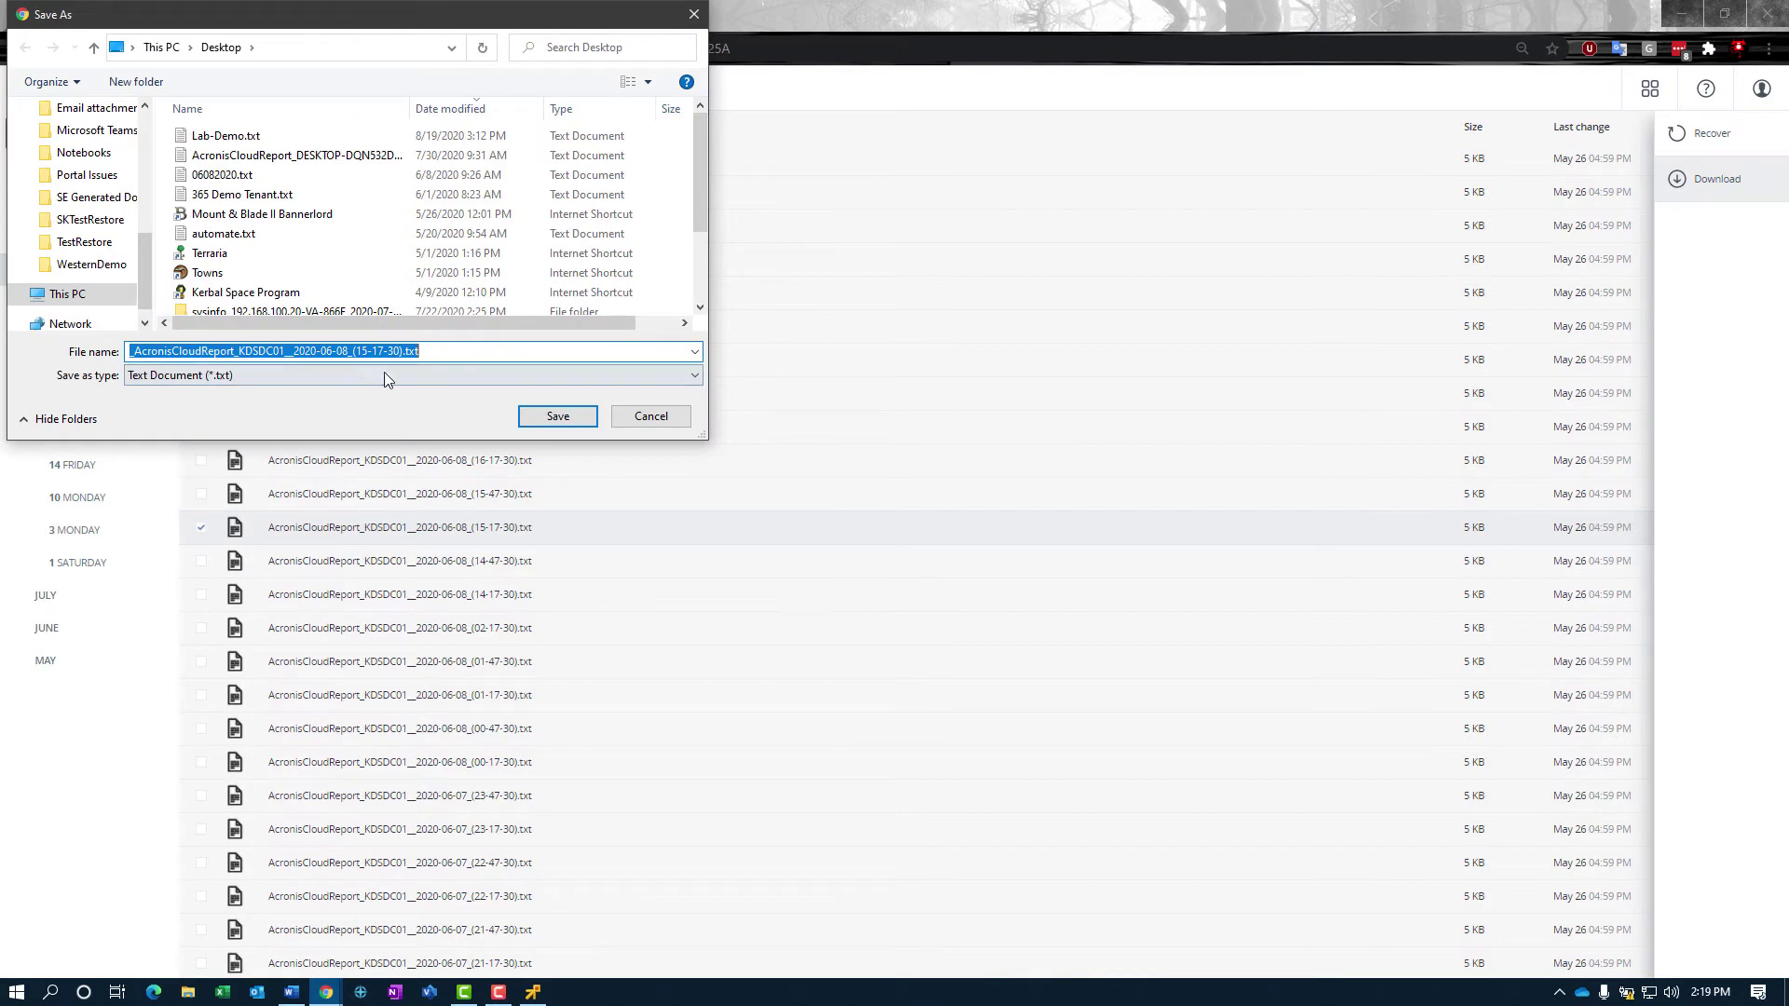
{"action": "left_click", "coordinate": [563, 419]}
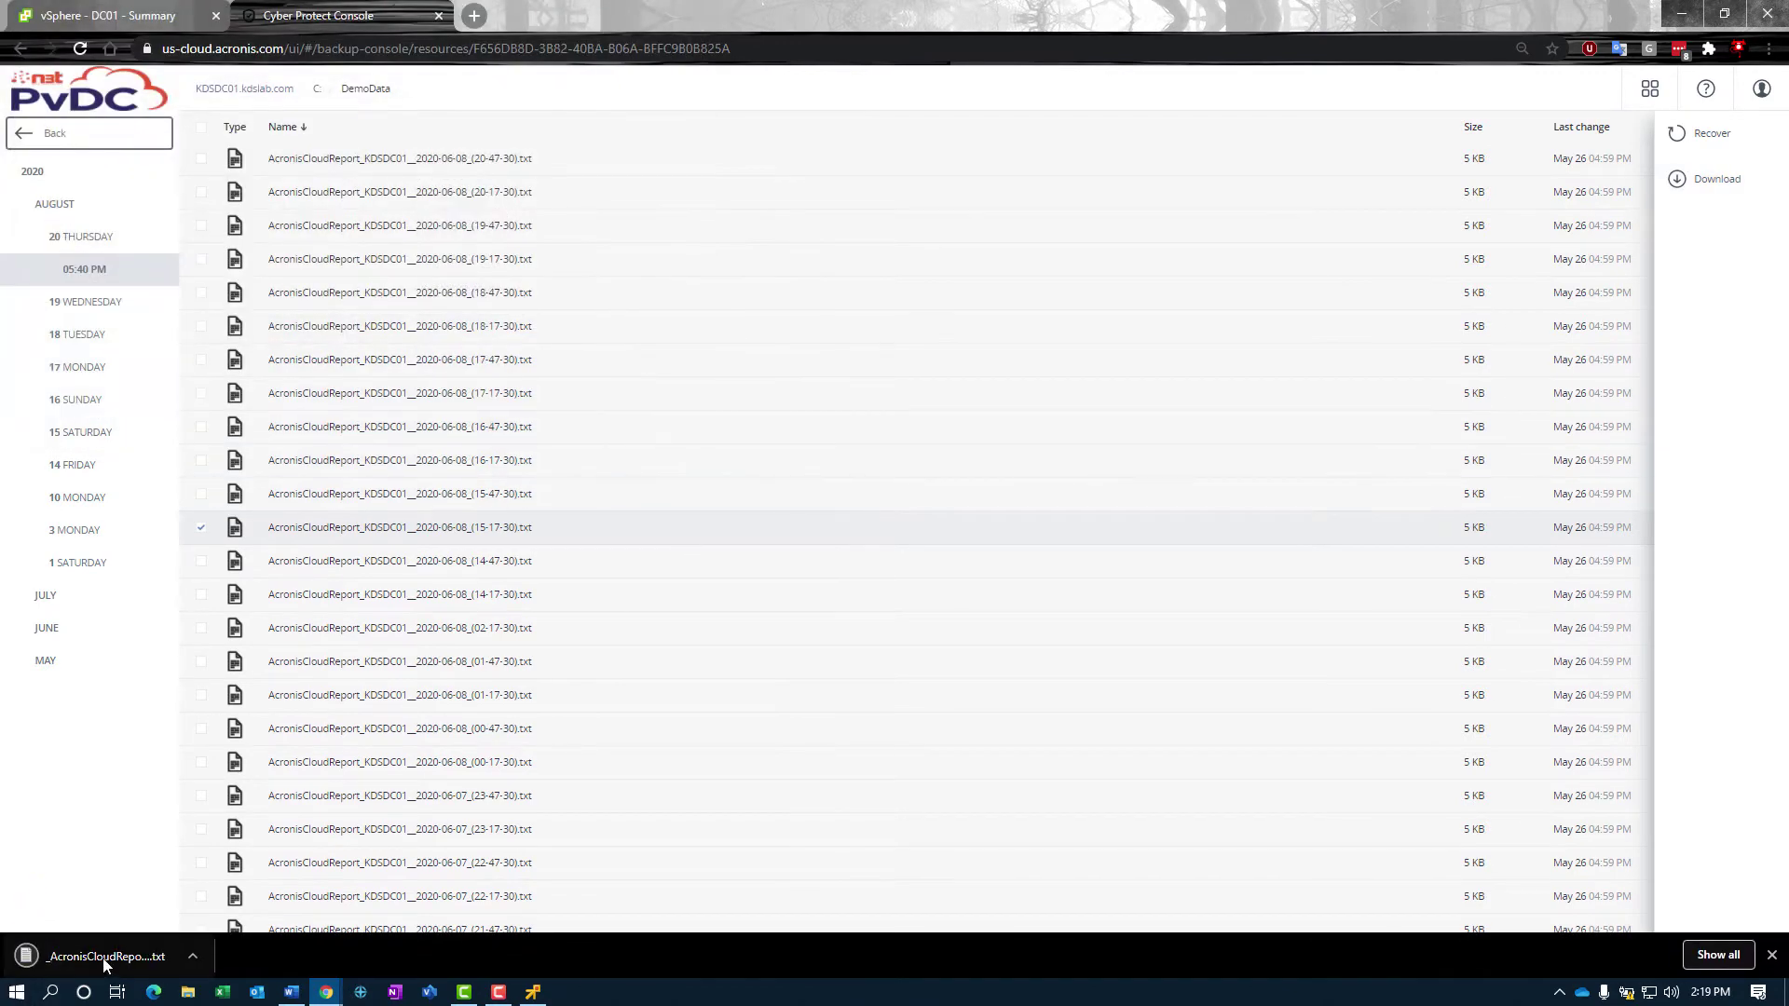
Step: View the downloaded report in Notepad, then close it
{"action": "left_click", "coordinate": [103, 958]}
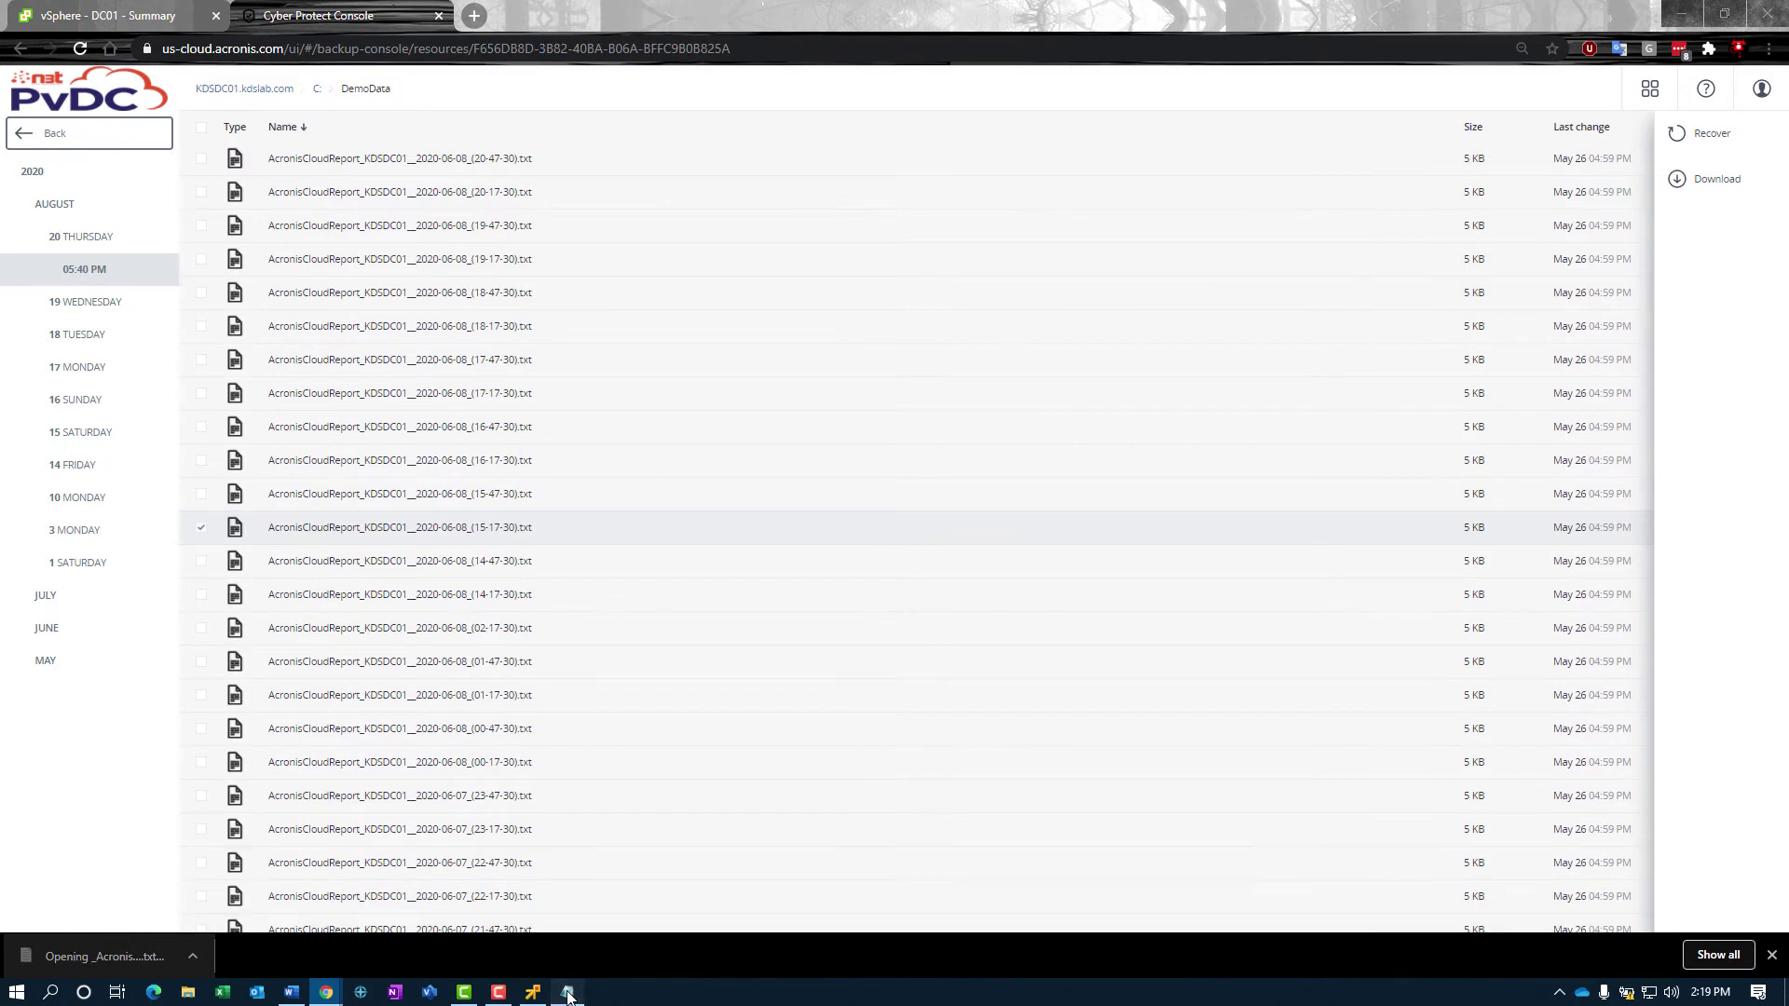
{"action": "left_click", "coordinate": [617, 410]}
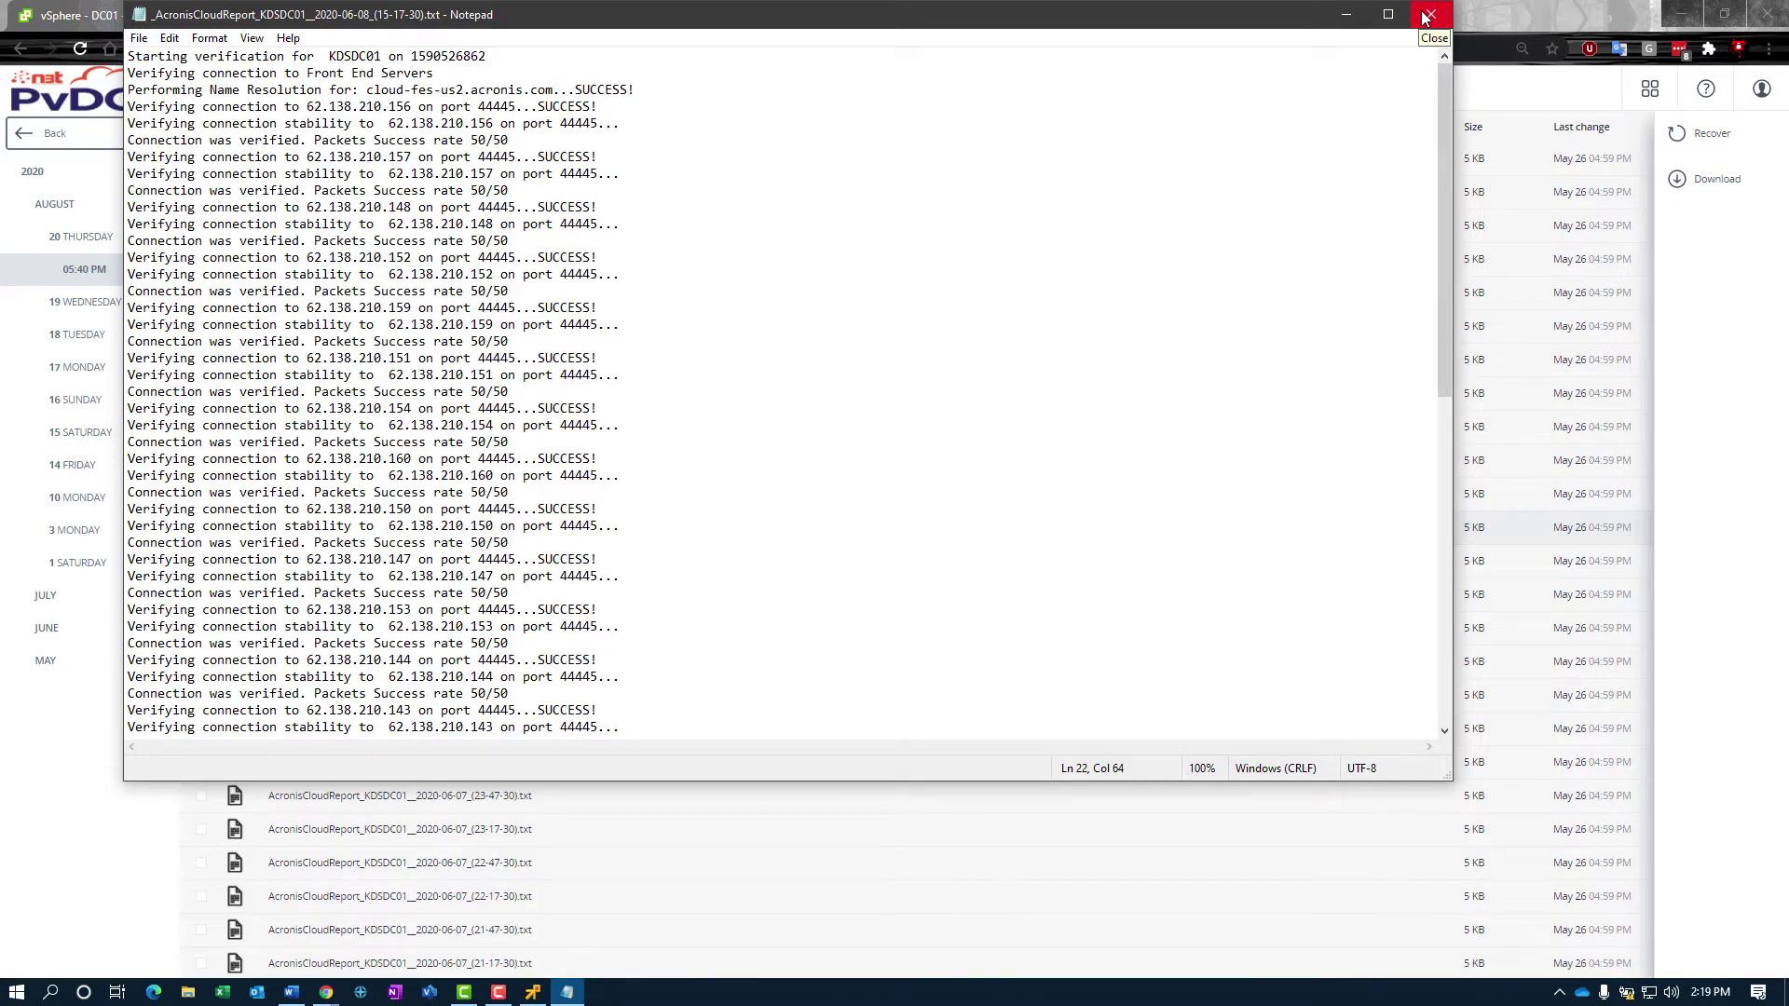
{"action": "left_click", "coordinate": [1432, 18]}
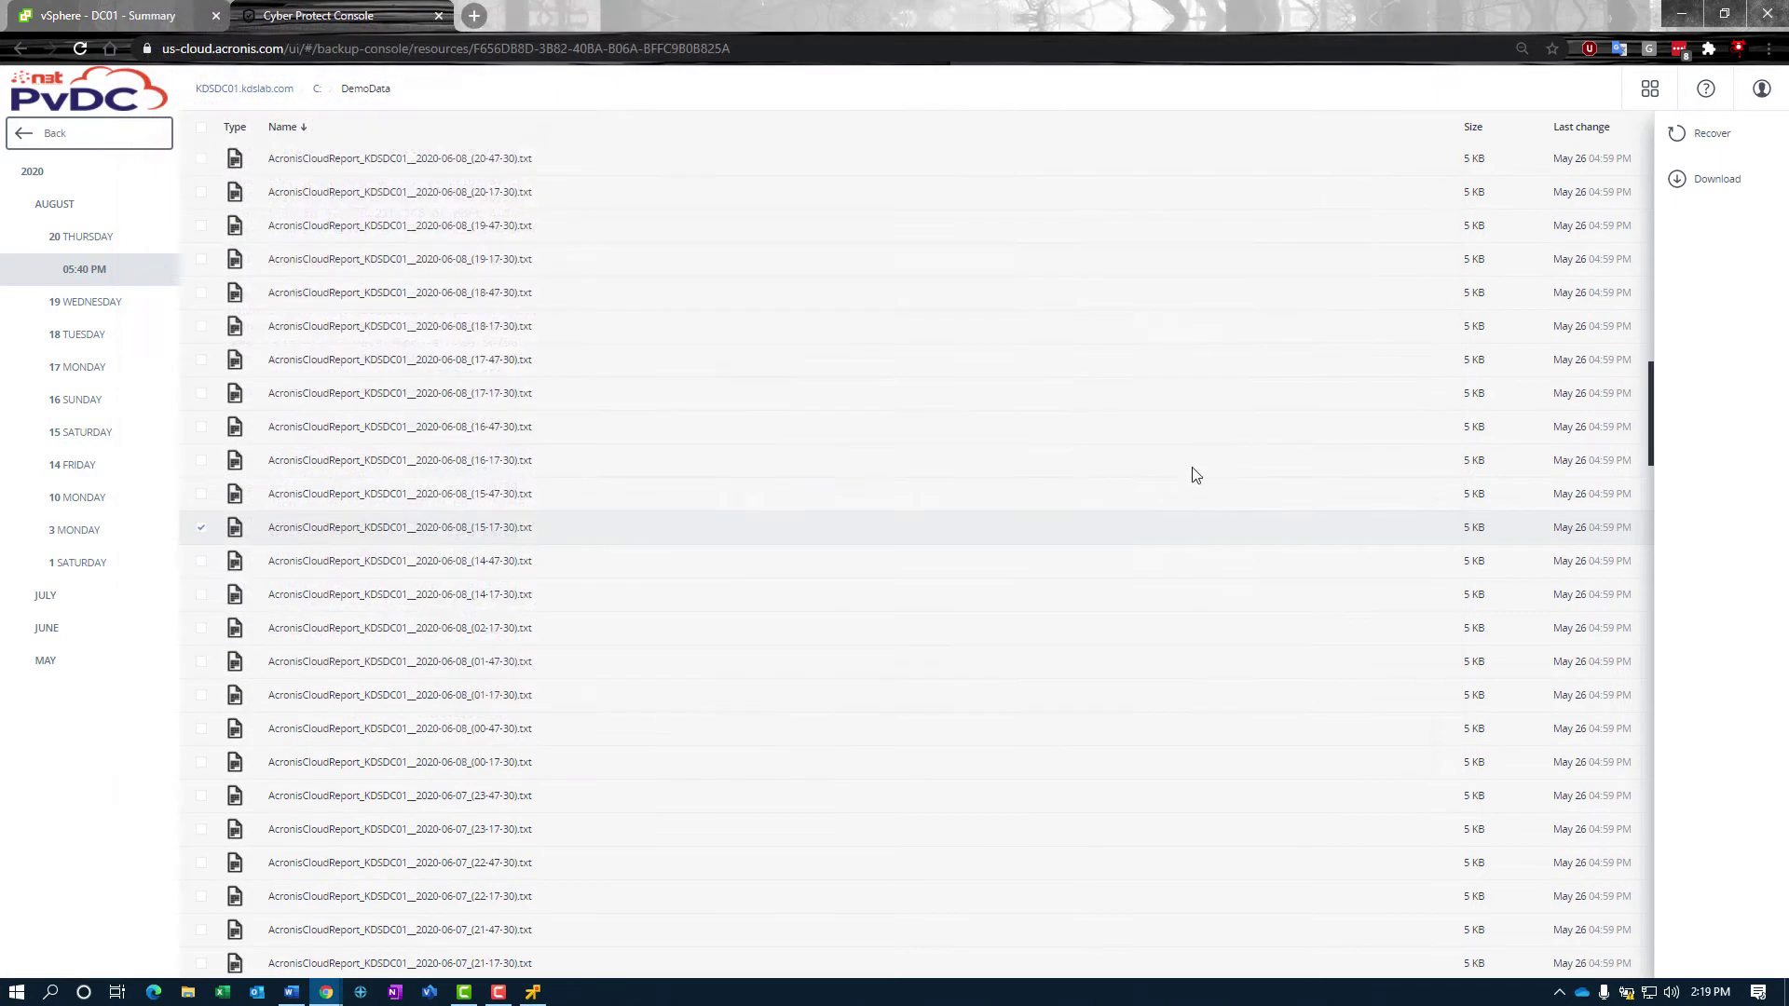
Step: Untick the report, select the whole DemoData folder on C:, and start its recovery
{"action": "left_click", "coordinate": [202, 528]}
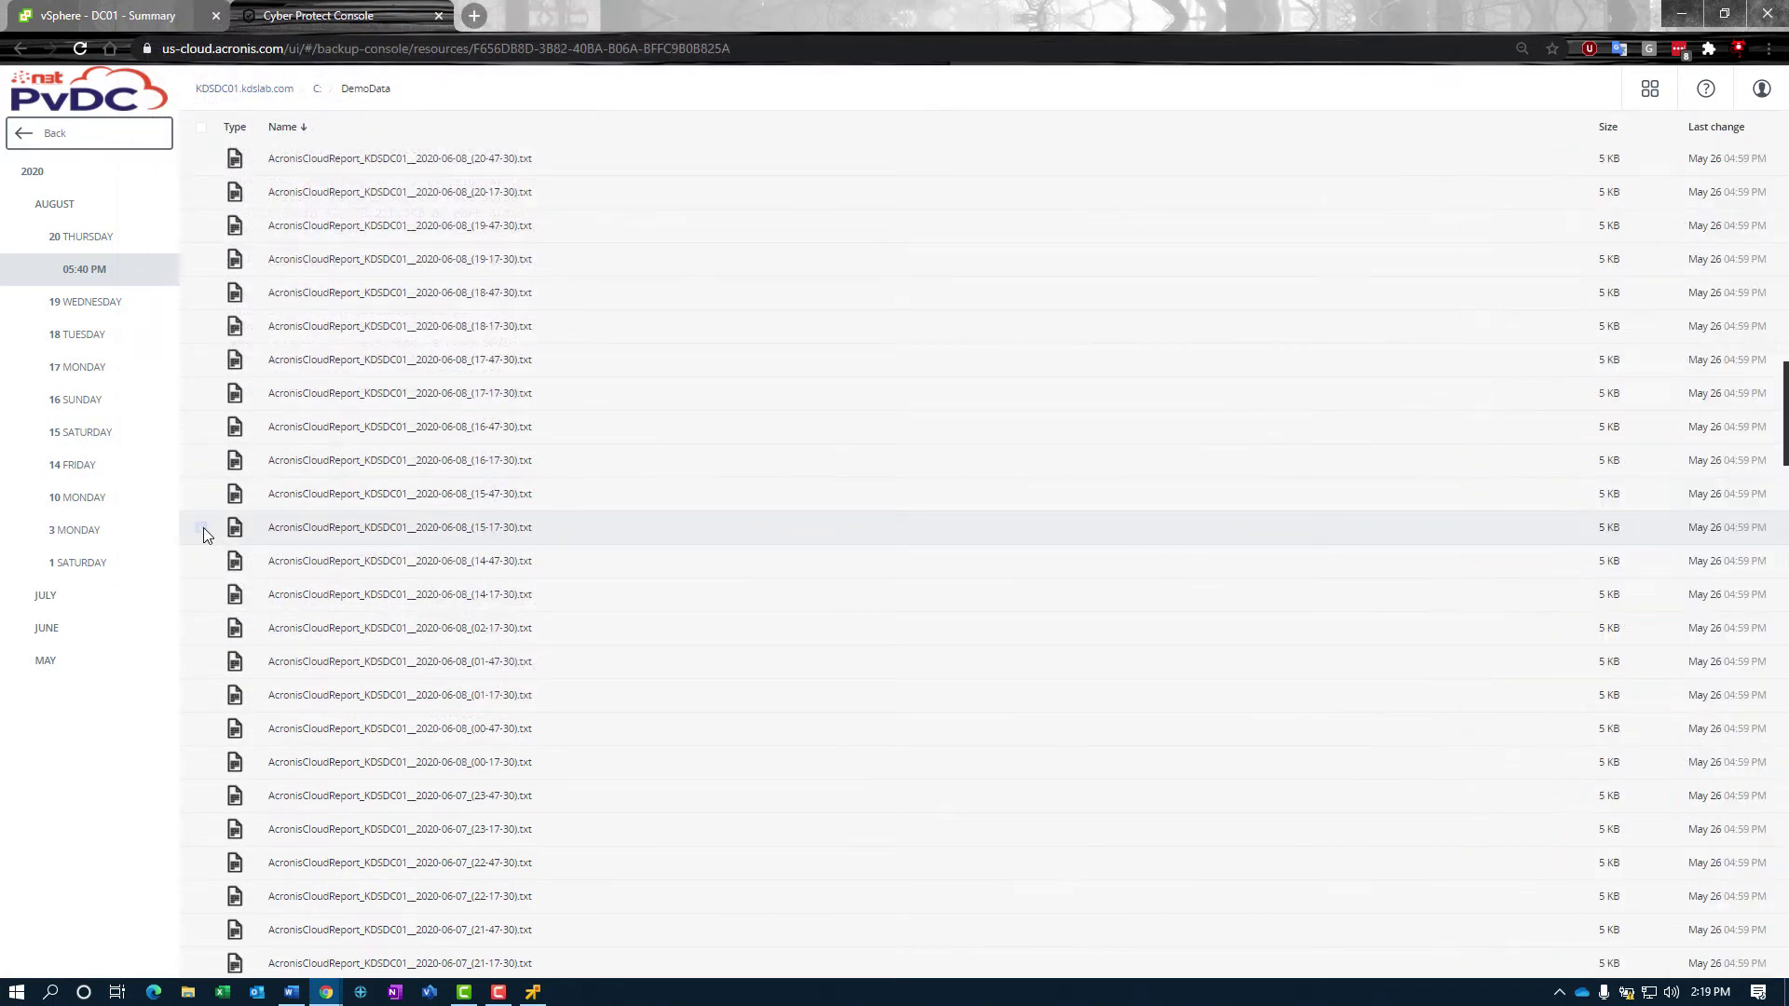
{"action": "left_click", "coordinate": [320, 90]}
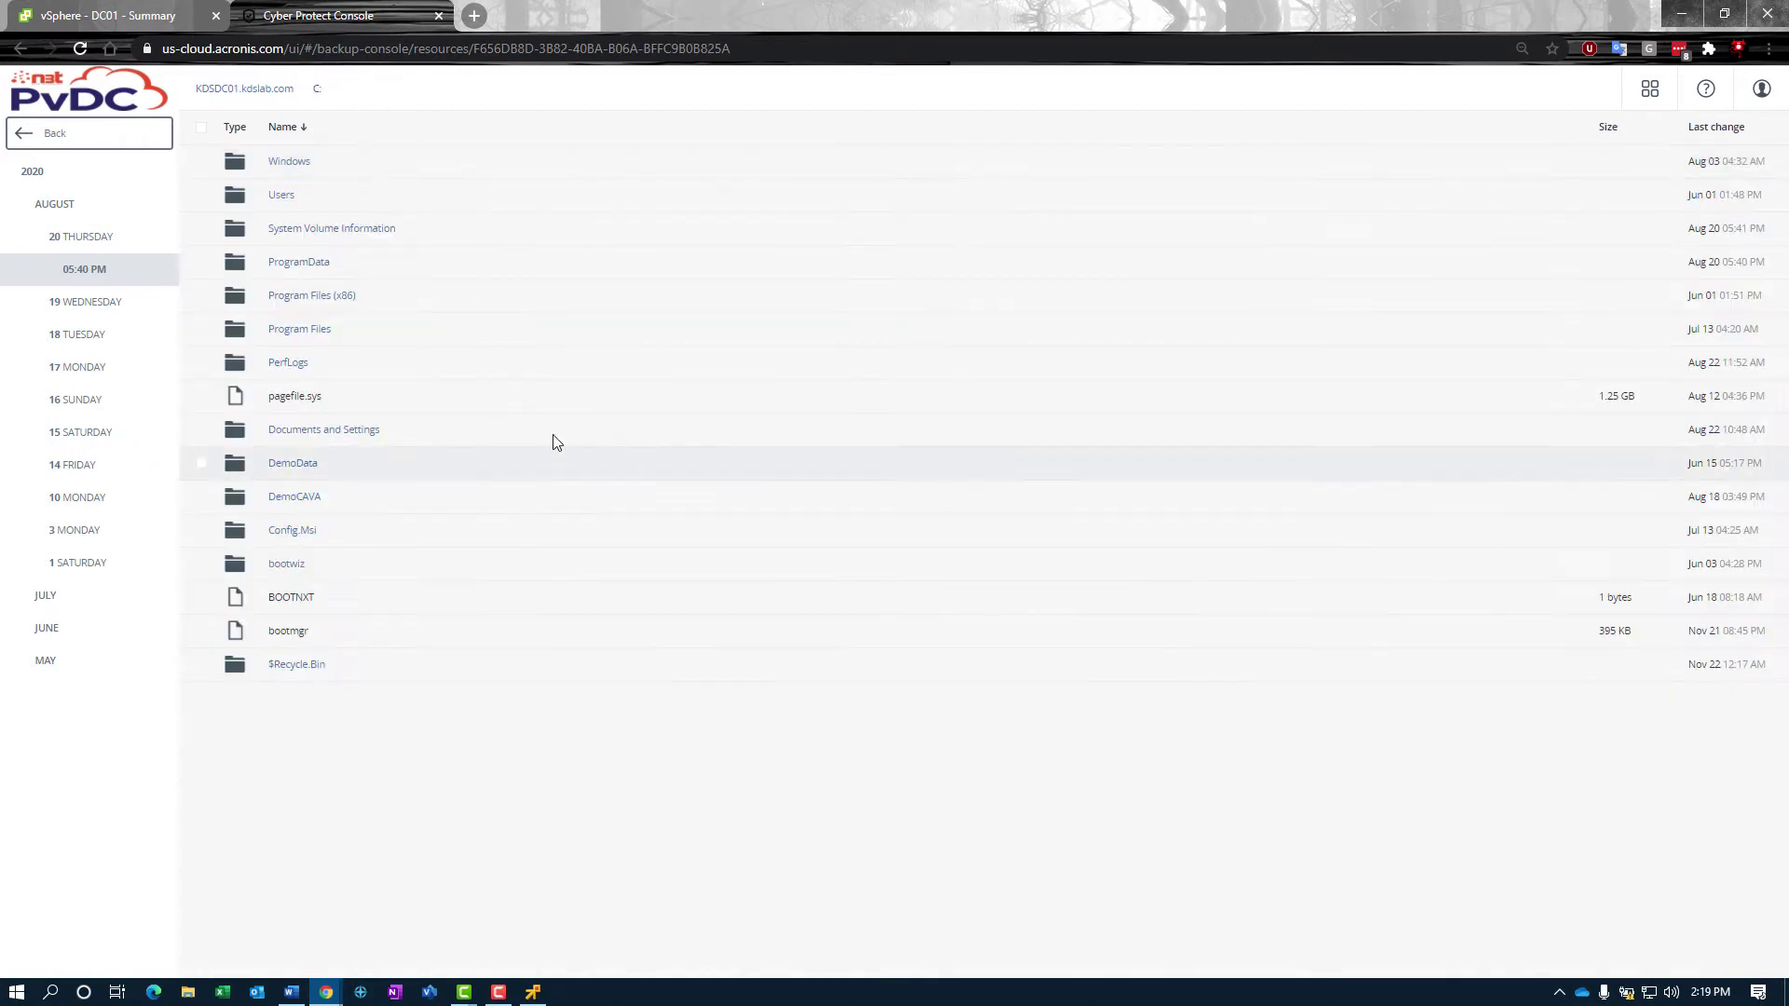
{"action": "left_click", "coordinate": [200, 463]}
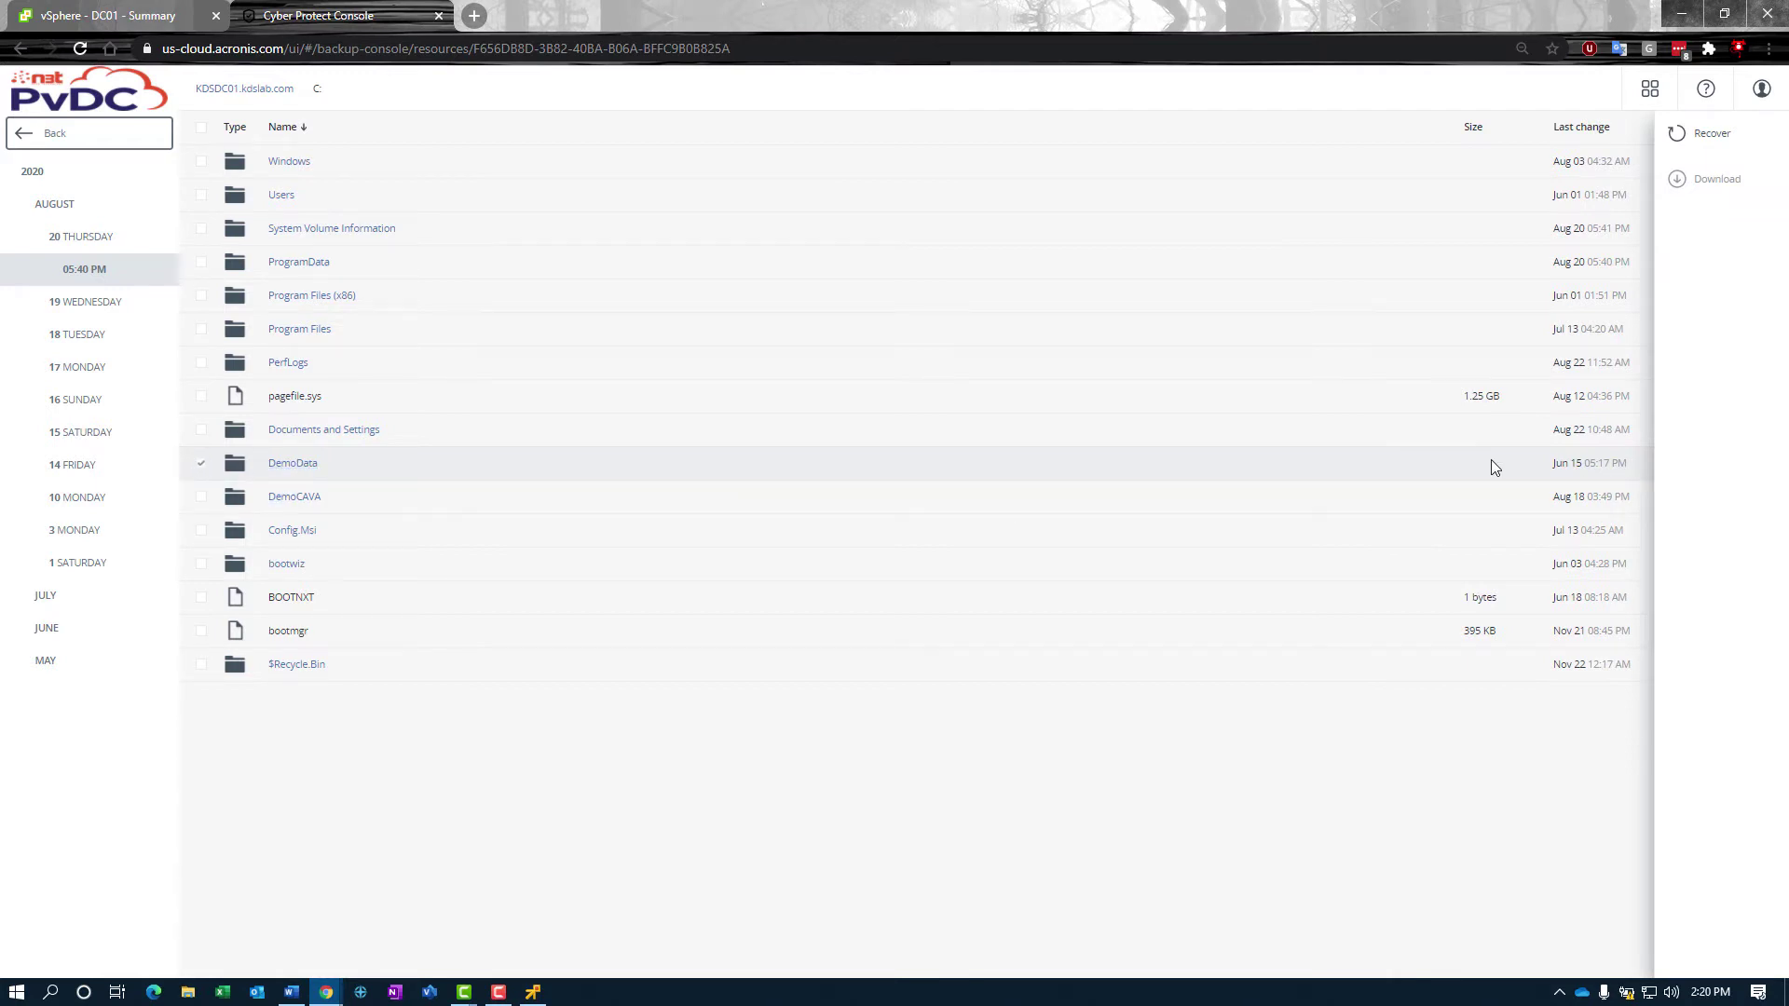
{"action": "left_click", "coordinate": [1710, 136]}
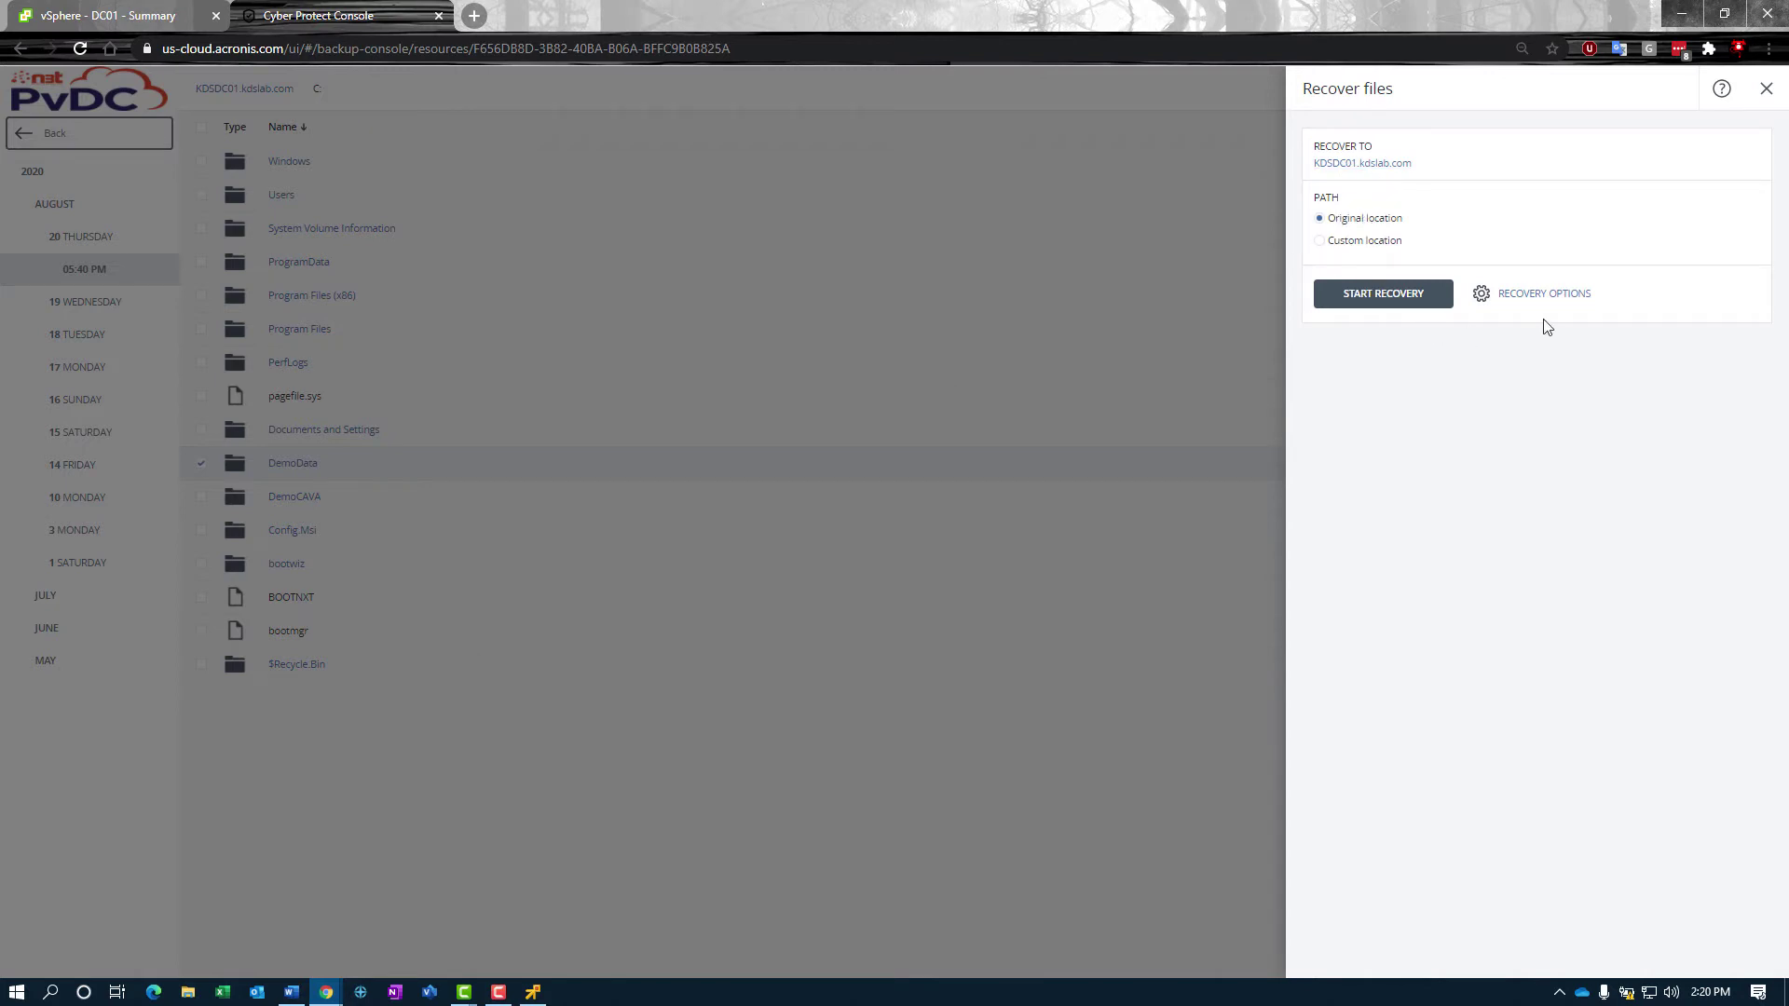
{"action": "left_click", "coordinate": [1339, 165]}
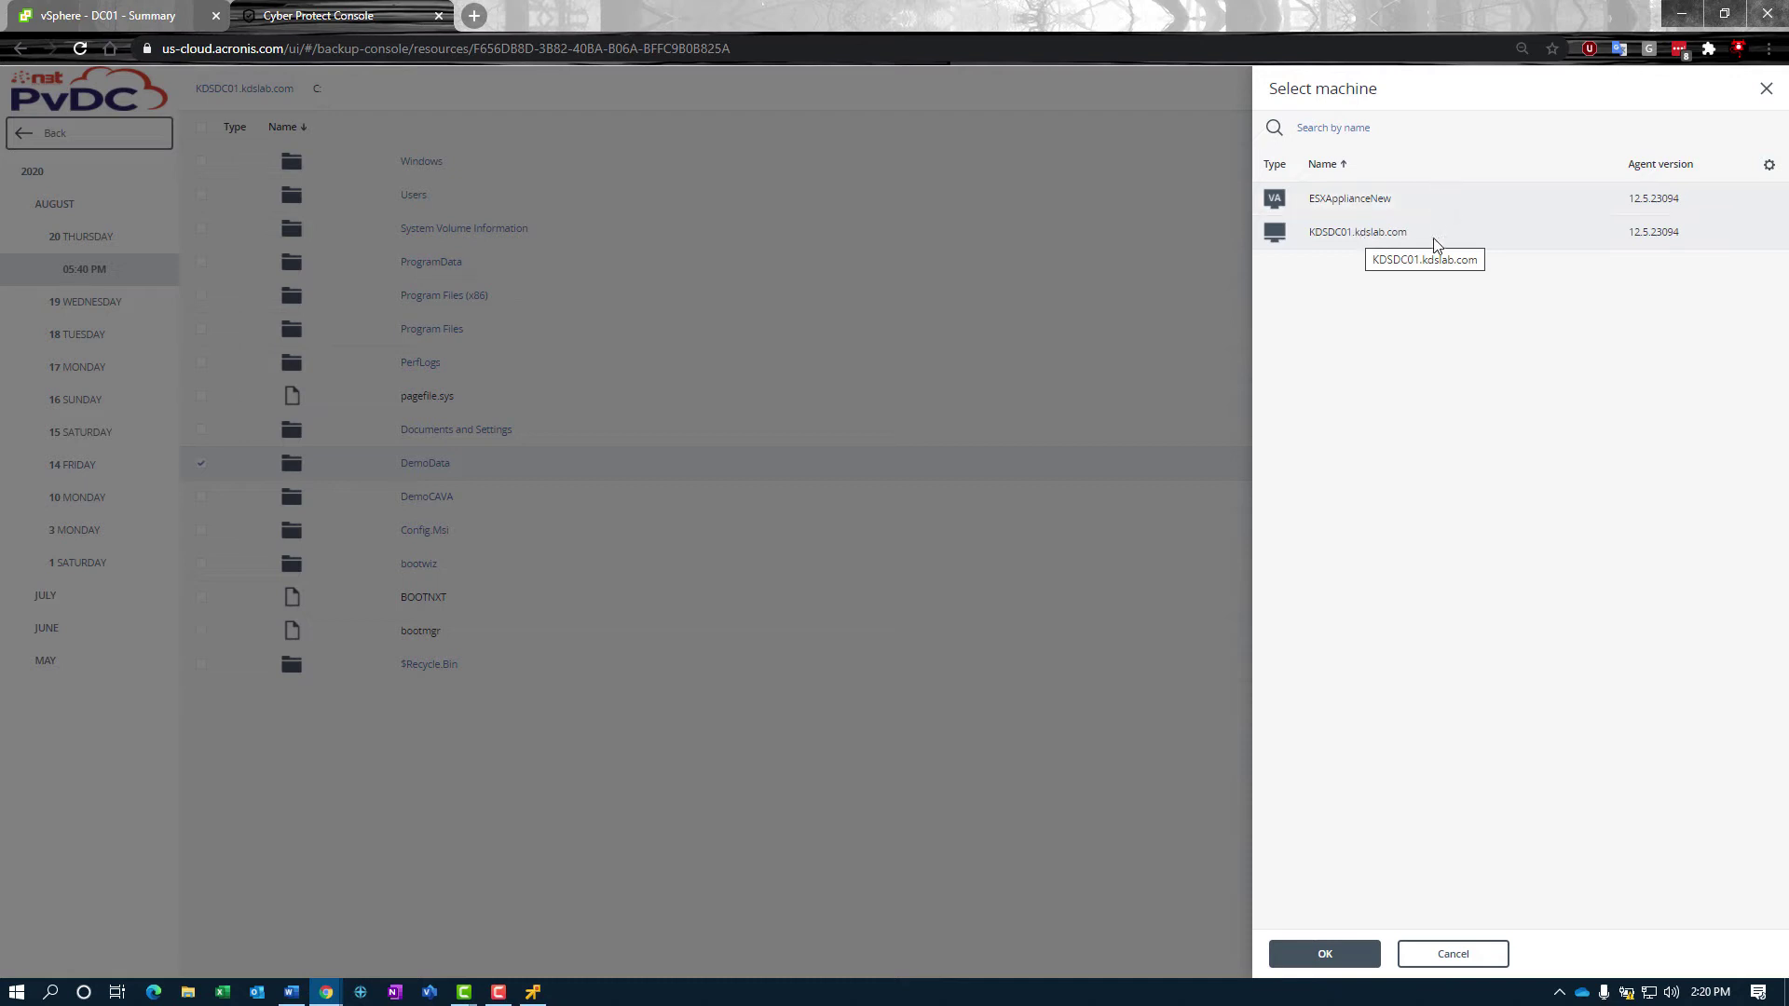
{"action": "left_click", "coordinate": [1453, 955]}
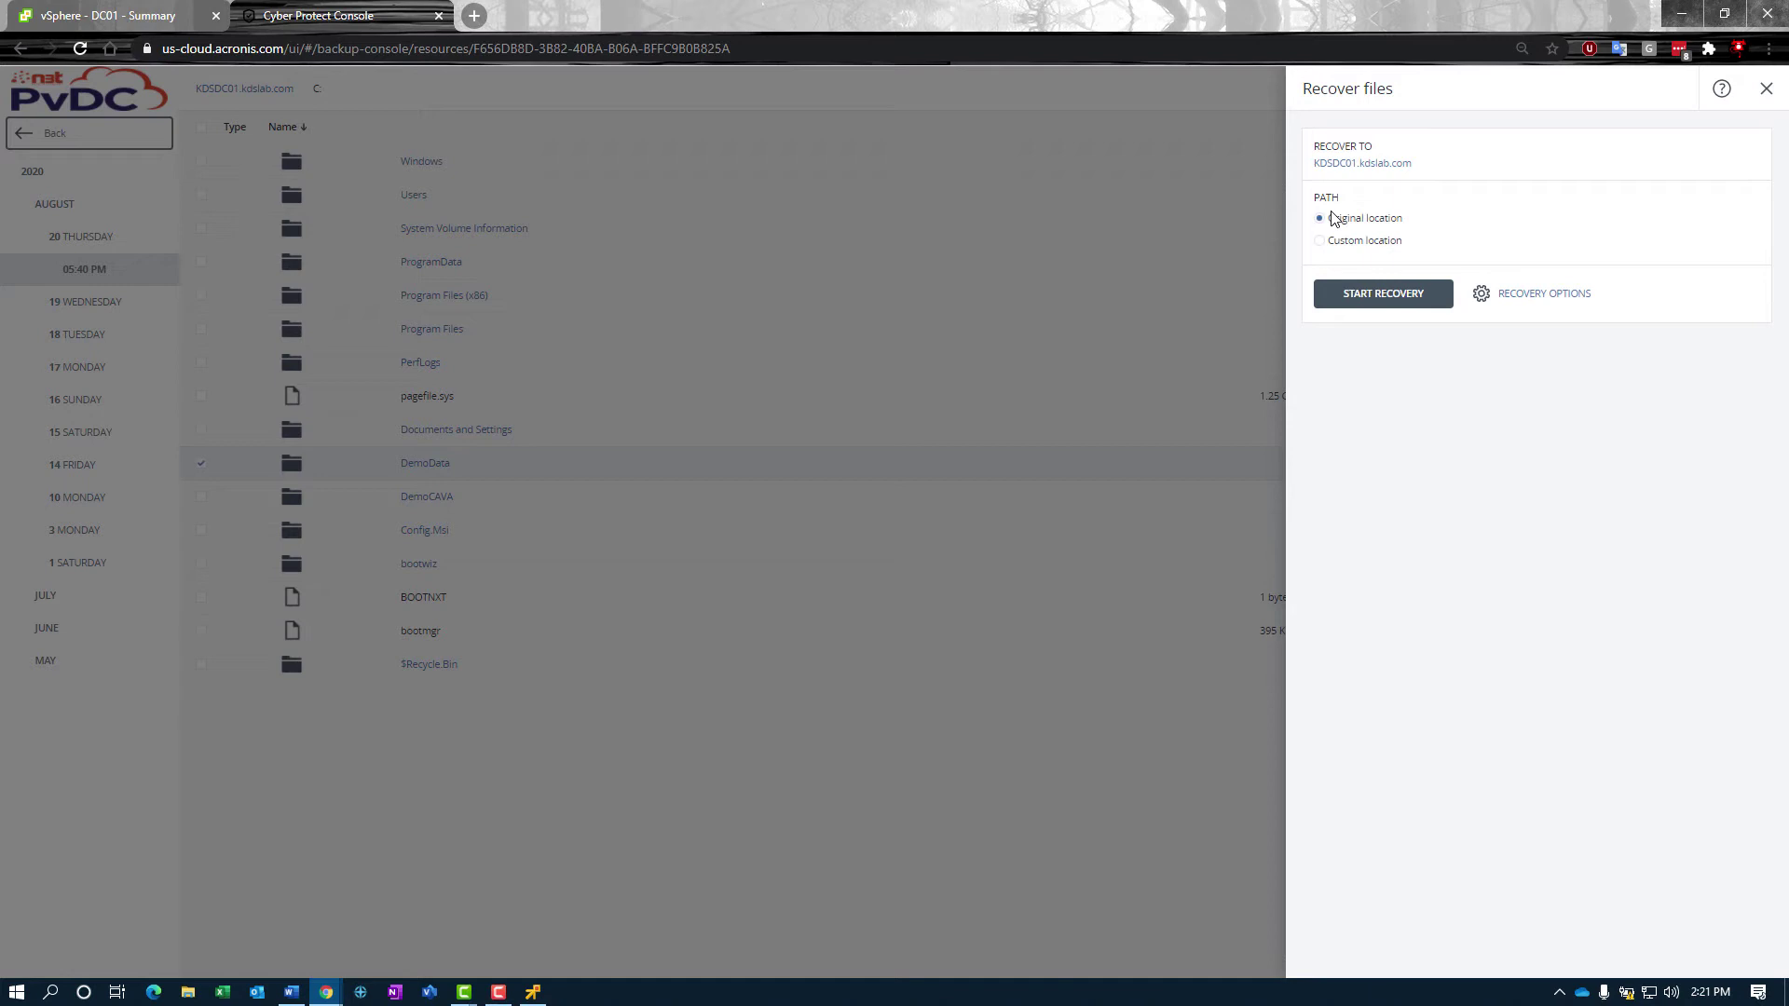
Step: Switch the recovery target to a custom location and browse to the C: drive
{"action": "left_click", "coordinate": [1319, 240]}
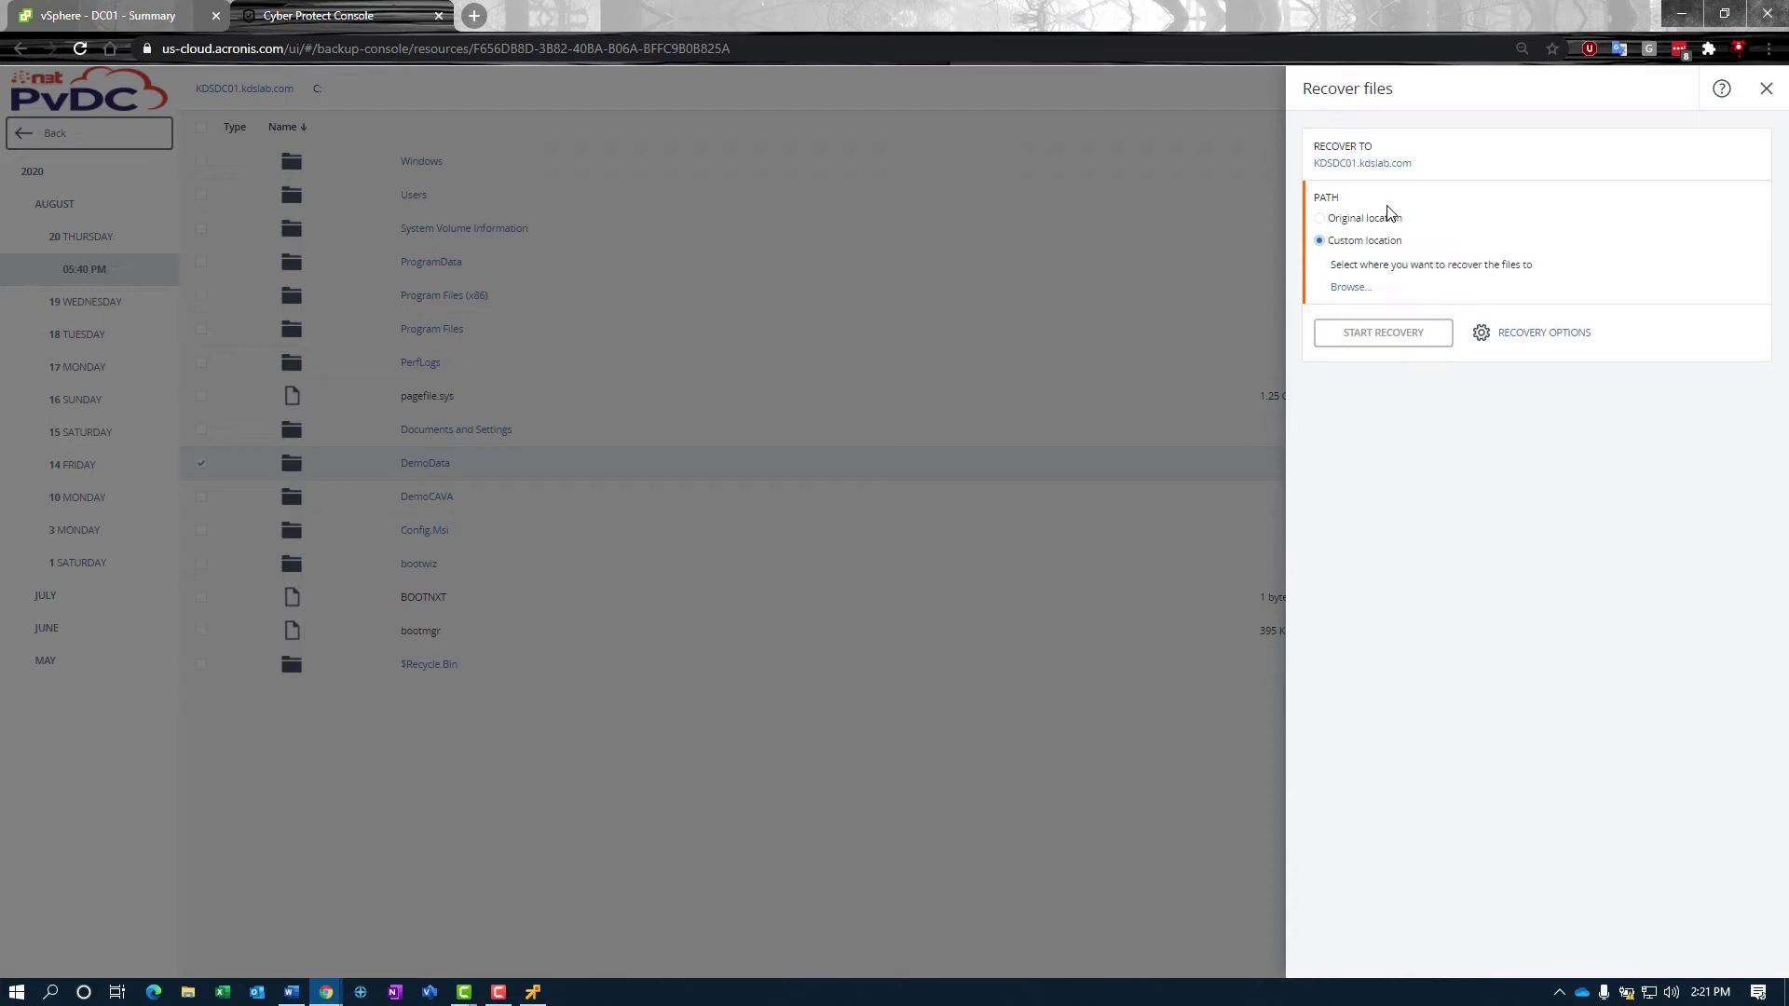
{"action": "left_click", "coordinate": [1348, 288]}
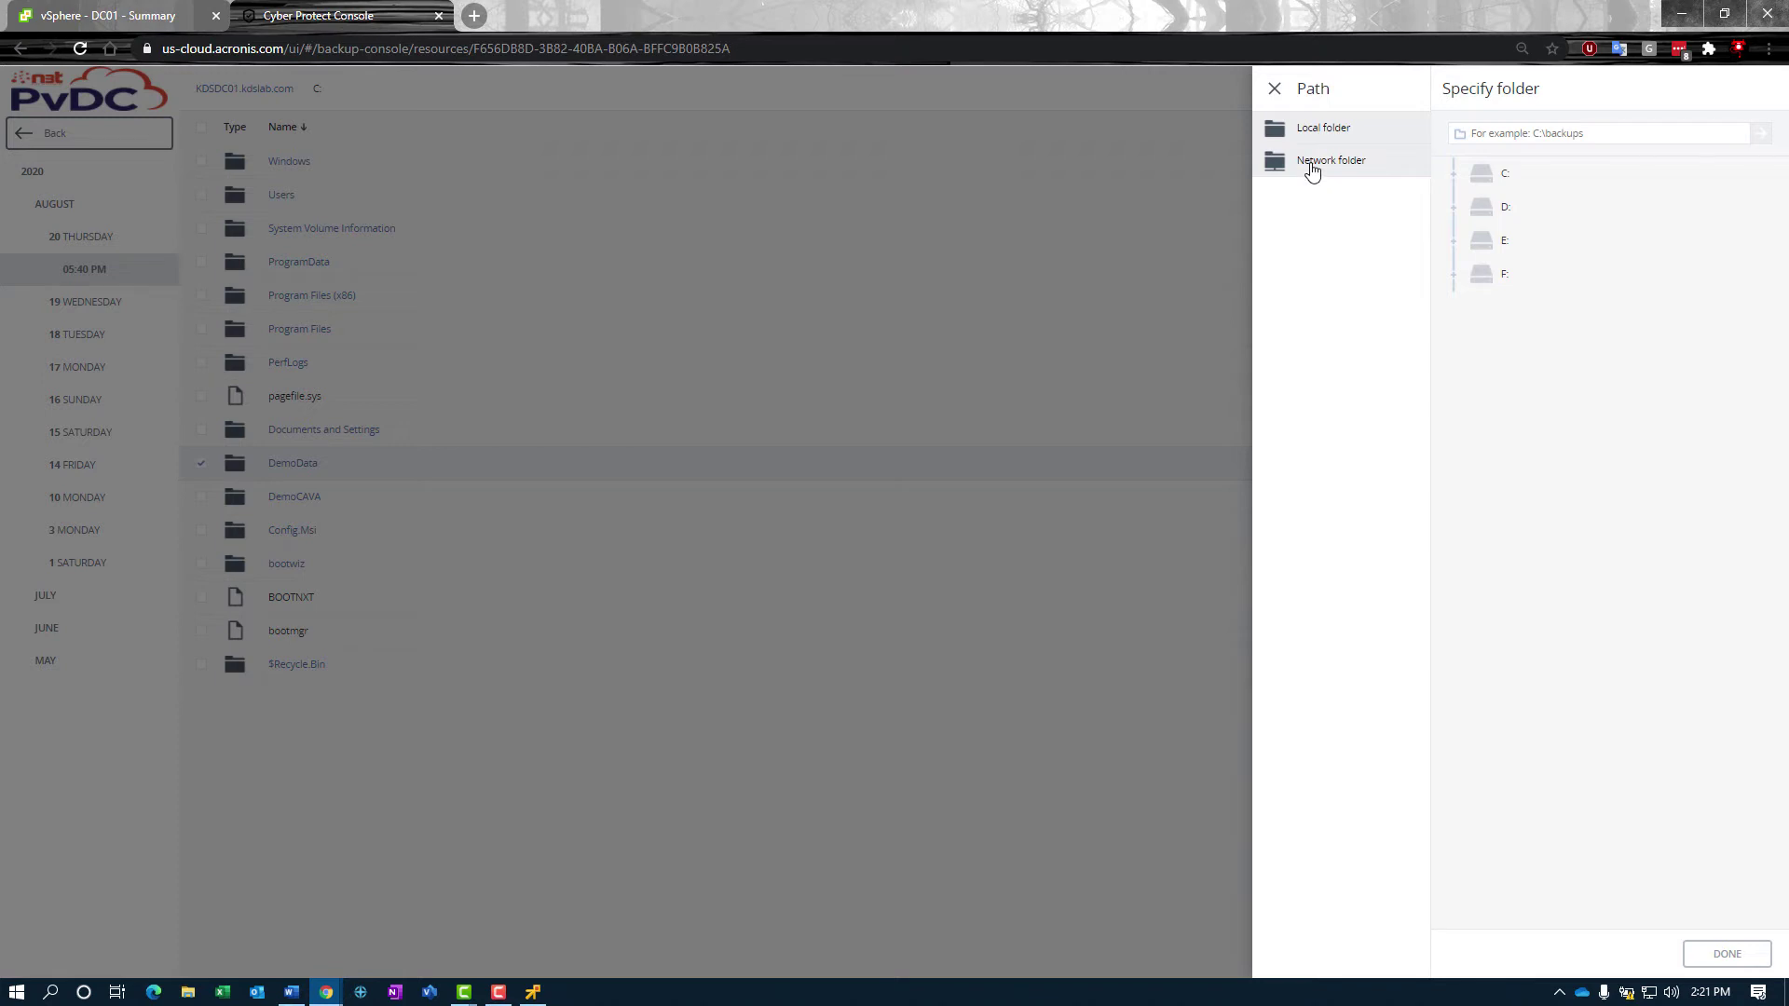
{"action": "left_click", "coordinate": [1485, 175]}
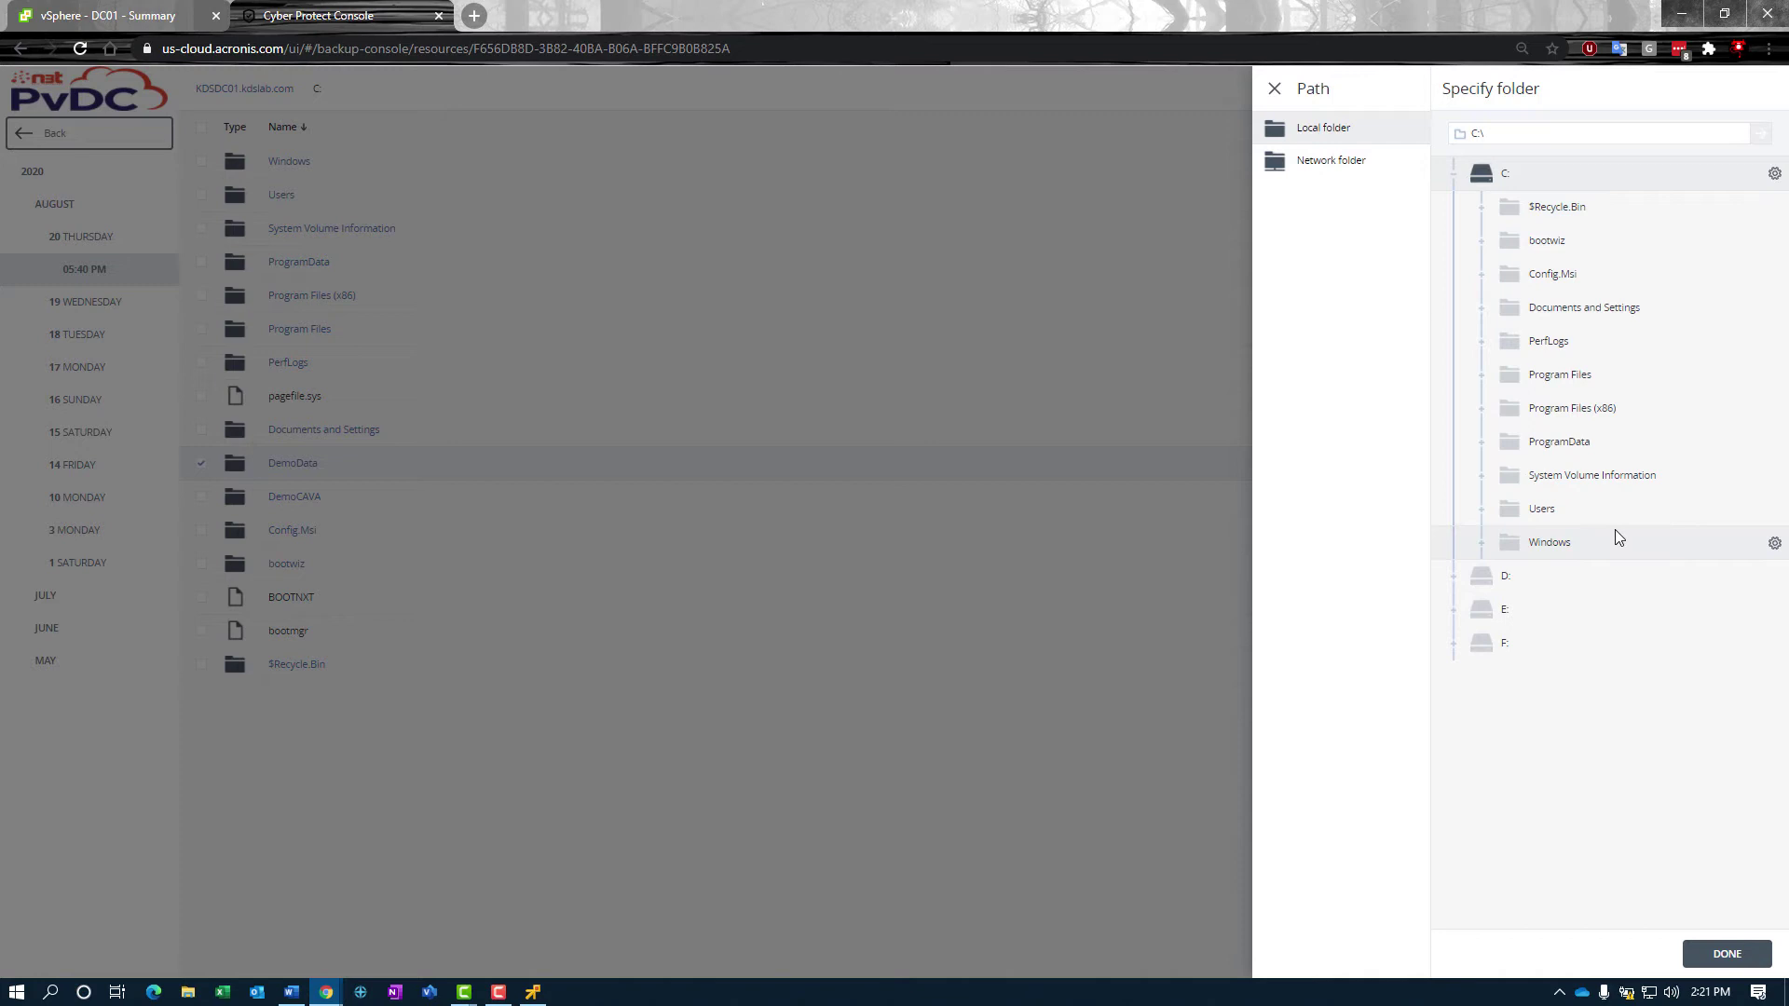
Step: Create a new folder named RestoredData on C: as the destination
{"action": "left_click", "coordinate": [1774, 173]}
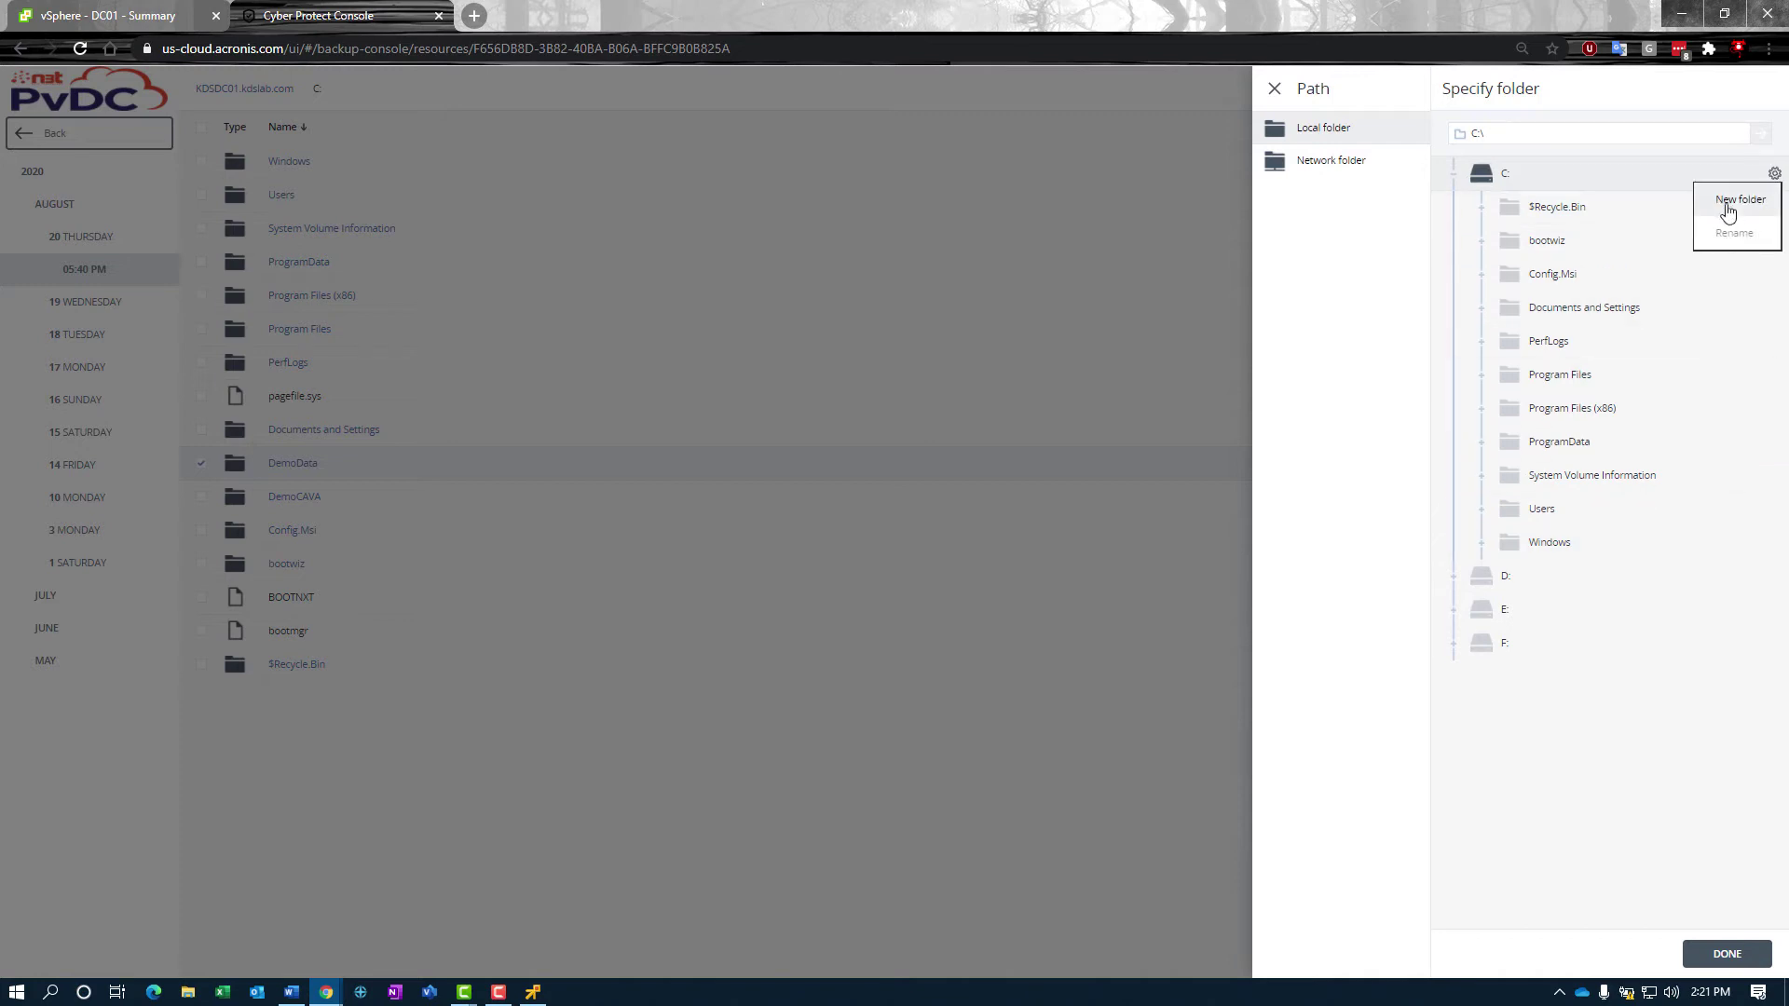
{"action": "left_click", "coordinate": [1739, 201]}
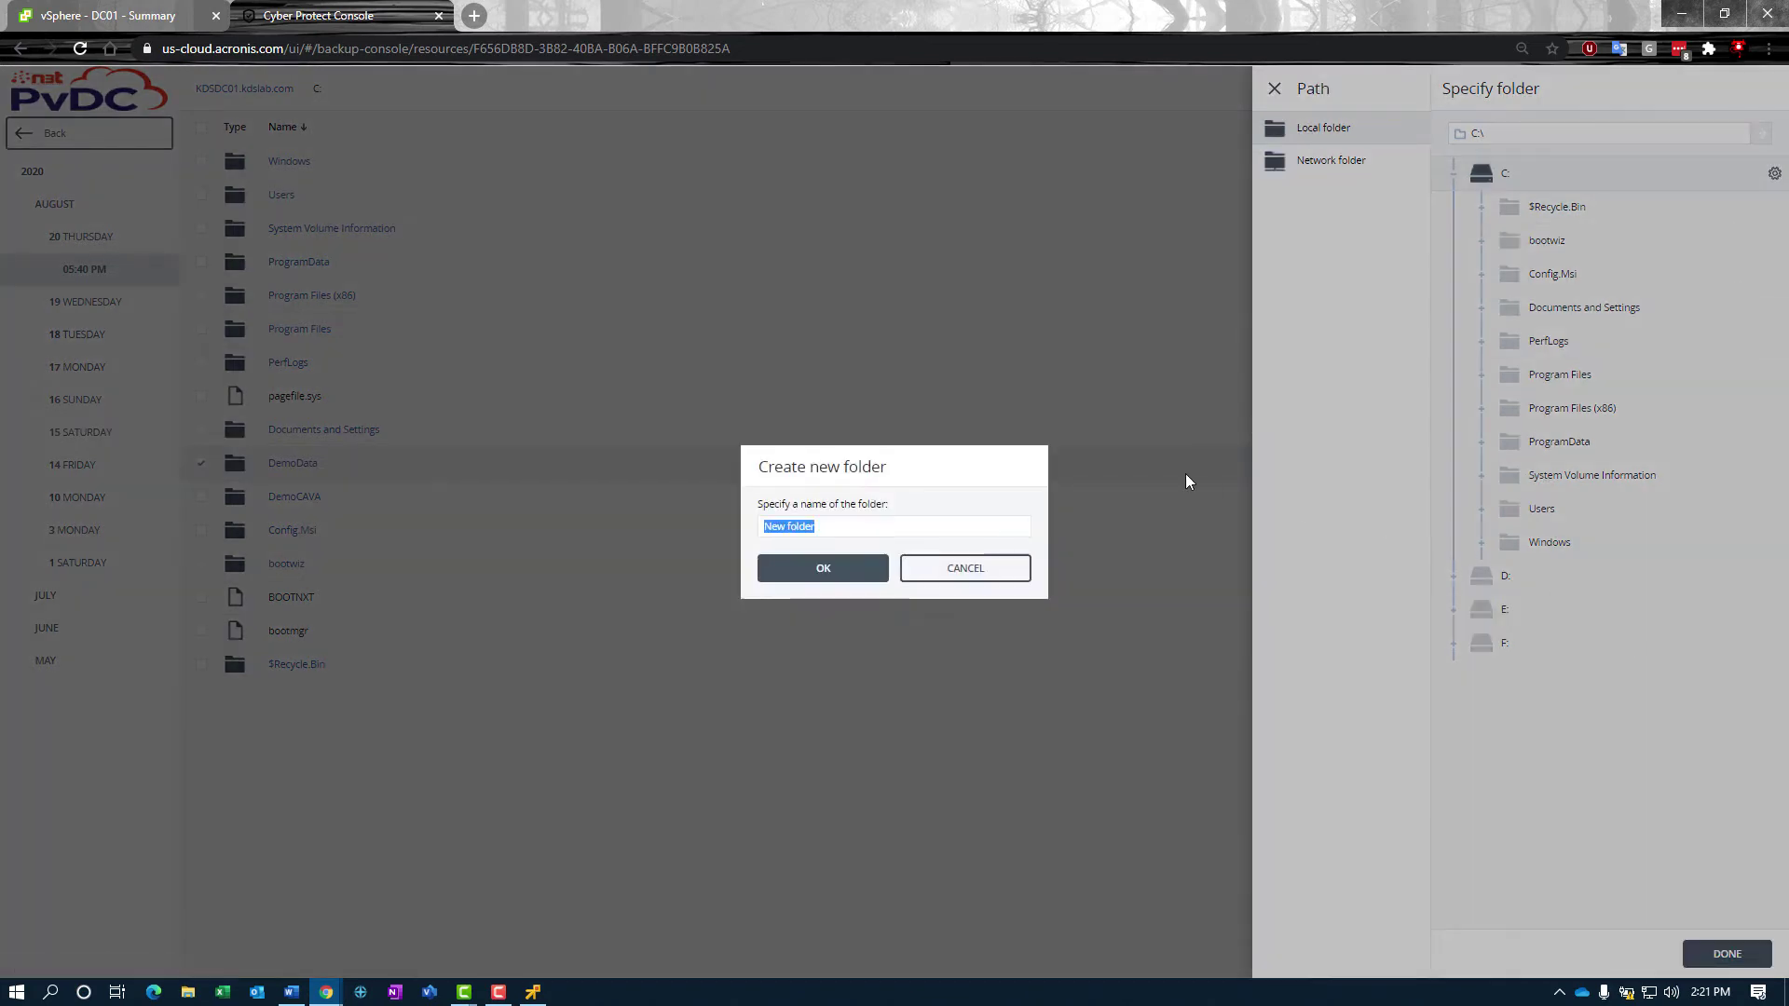
{"action": "type", "text": "RestoredData"}
{"action": "left_click", "coordinate": [807, 578]}
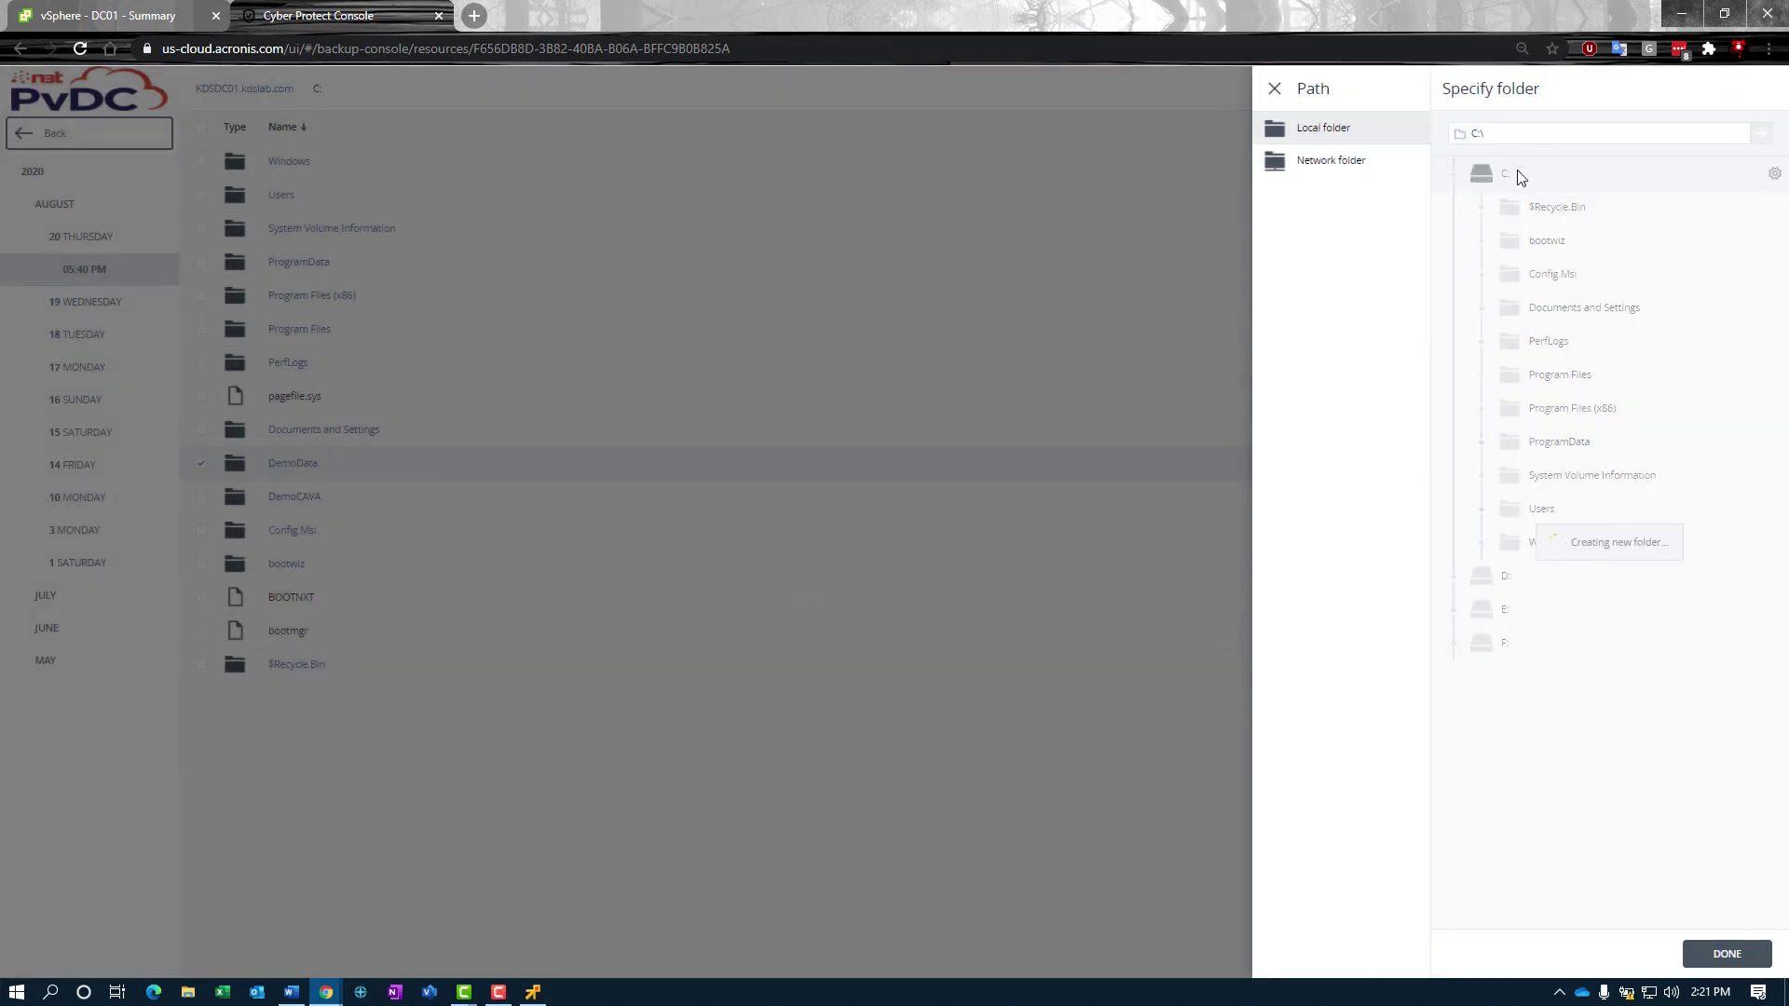
Step: Confirm in the remote console that the empty RestoredData folder exists on C:, then return to the folder picker
{"action": "left_click", "coordinate": [533, 991]}
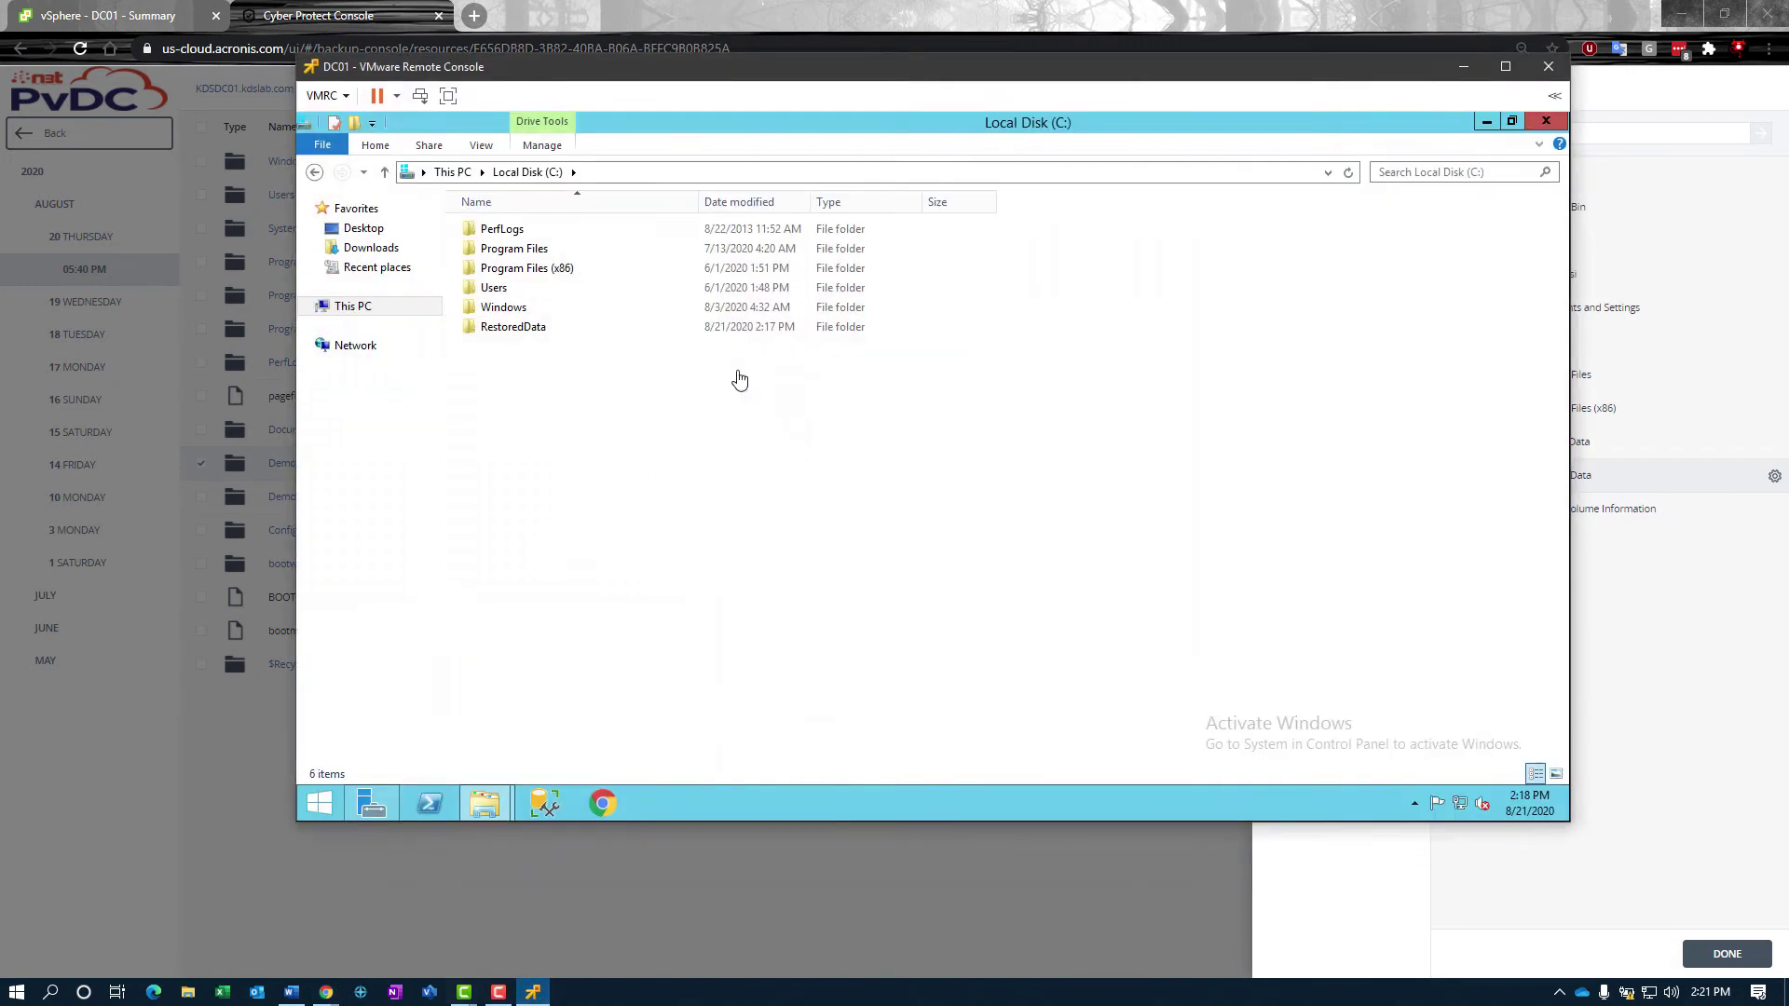
{"action": "left_click", "coordinate": [475, 328]}
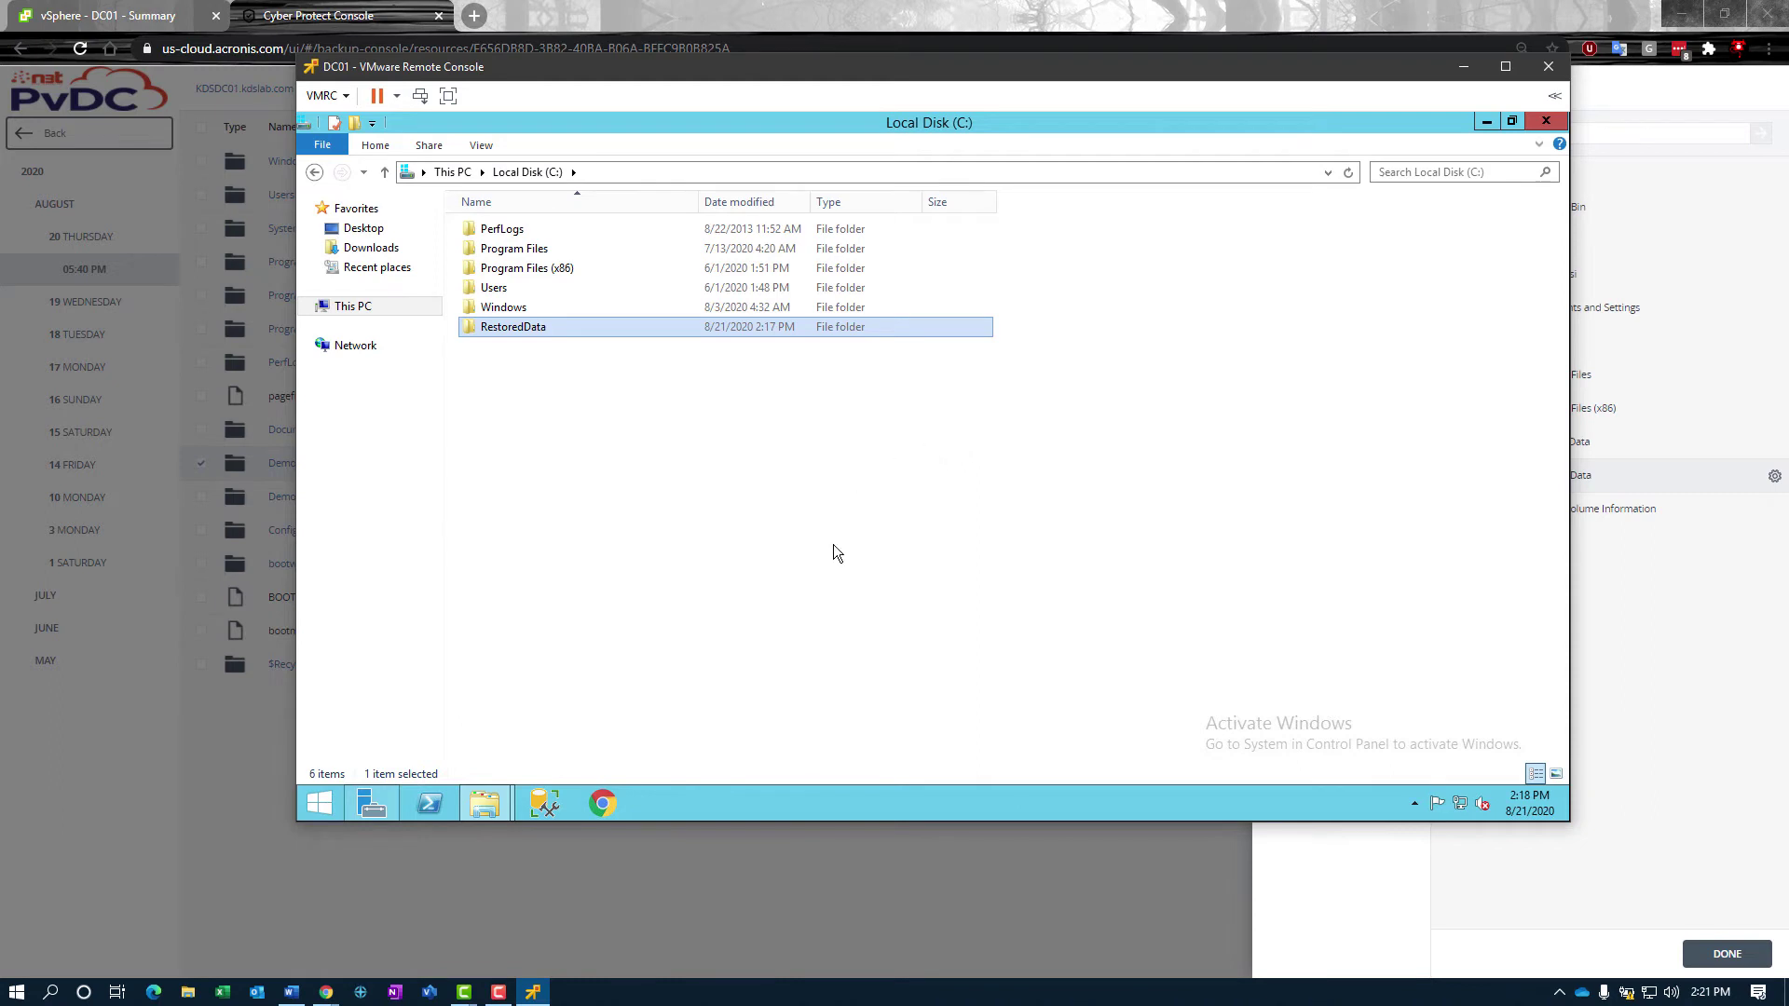
{"action": "double_click", "coordinate": [494, 330]}
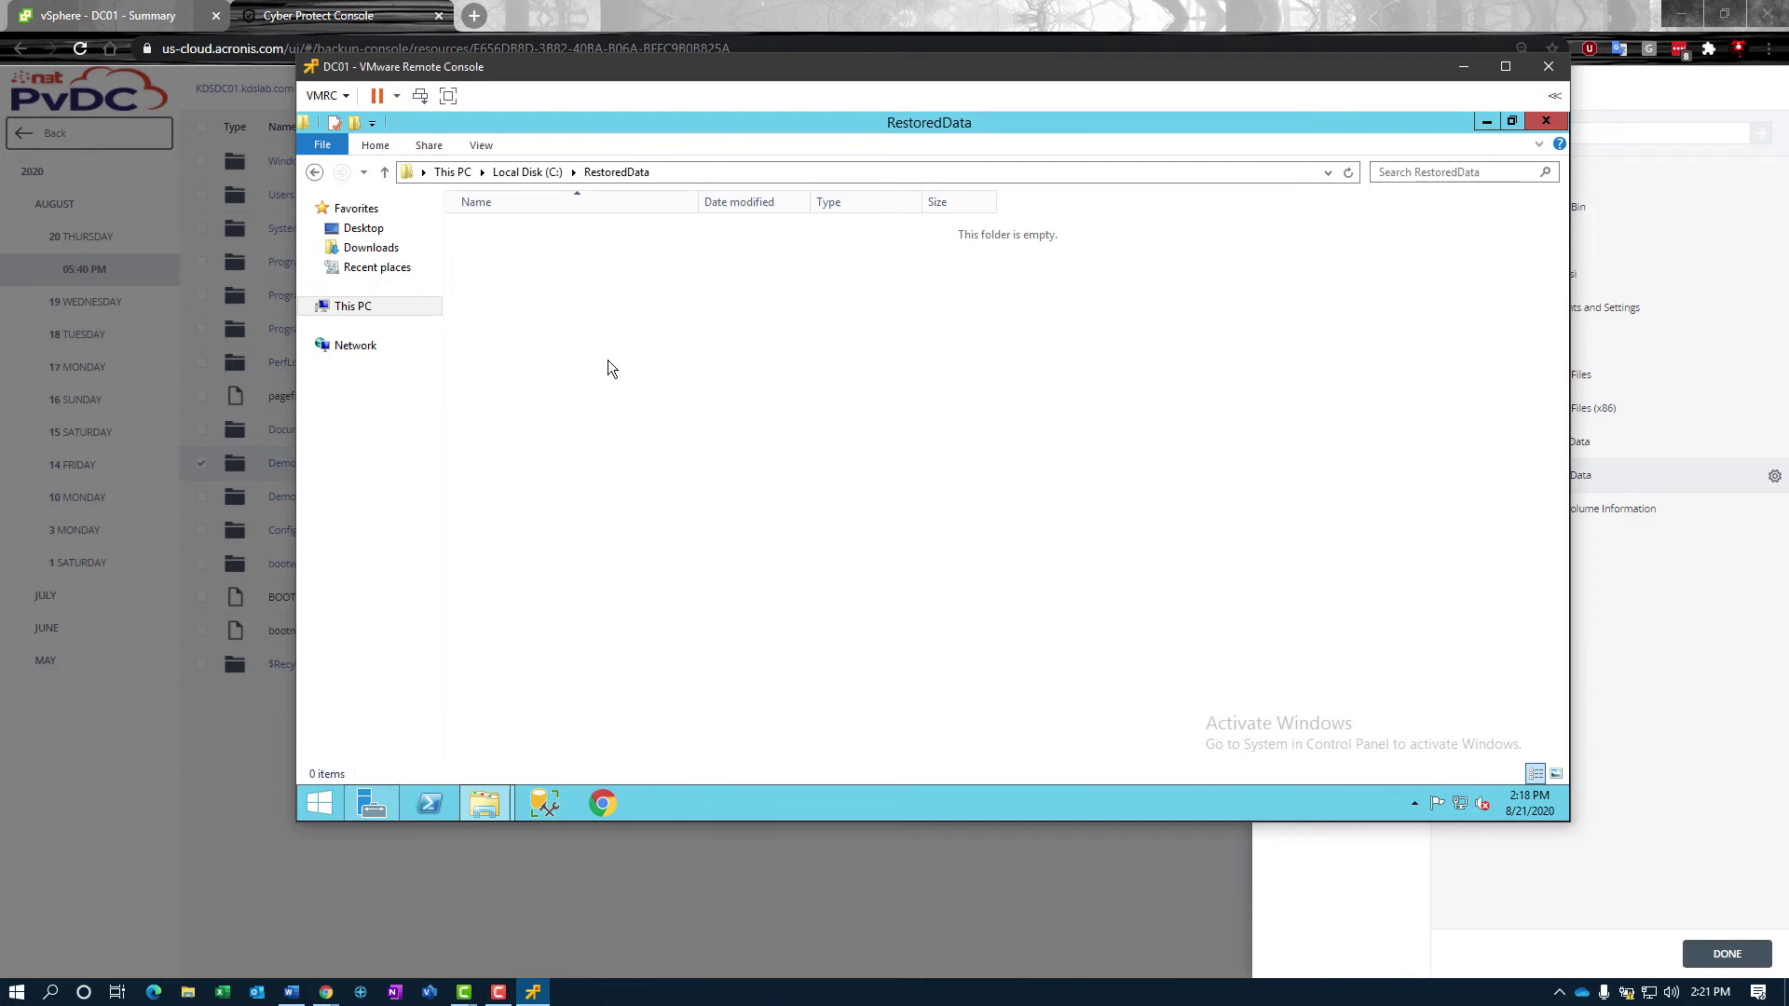
{"action": "left_click", "coordinate": [527, 172]}
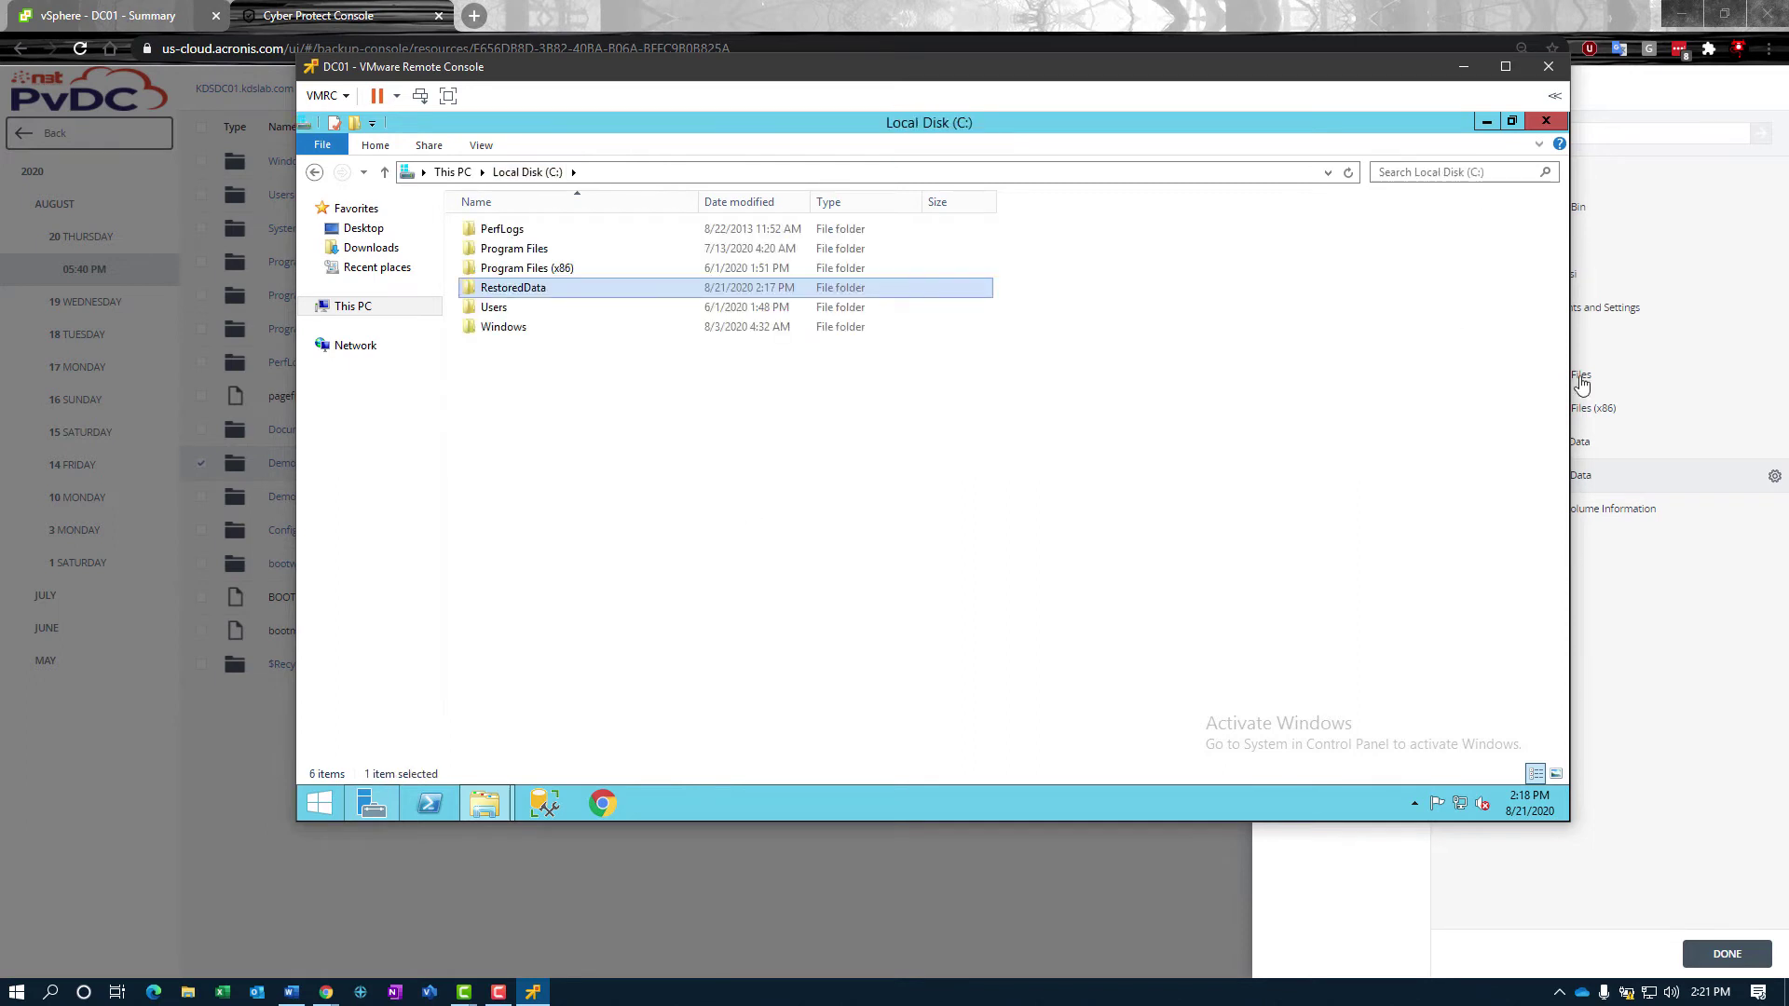
{"action": "left_click", "coordinate": [1707, 669]}
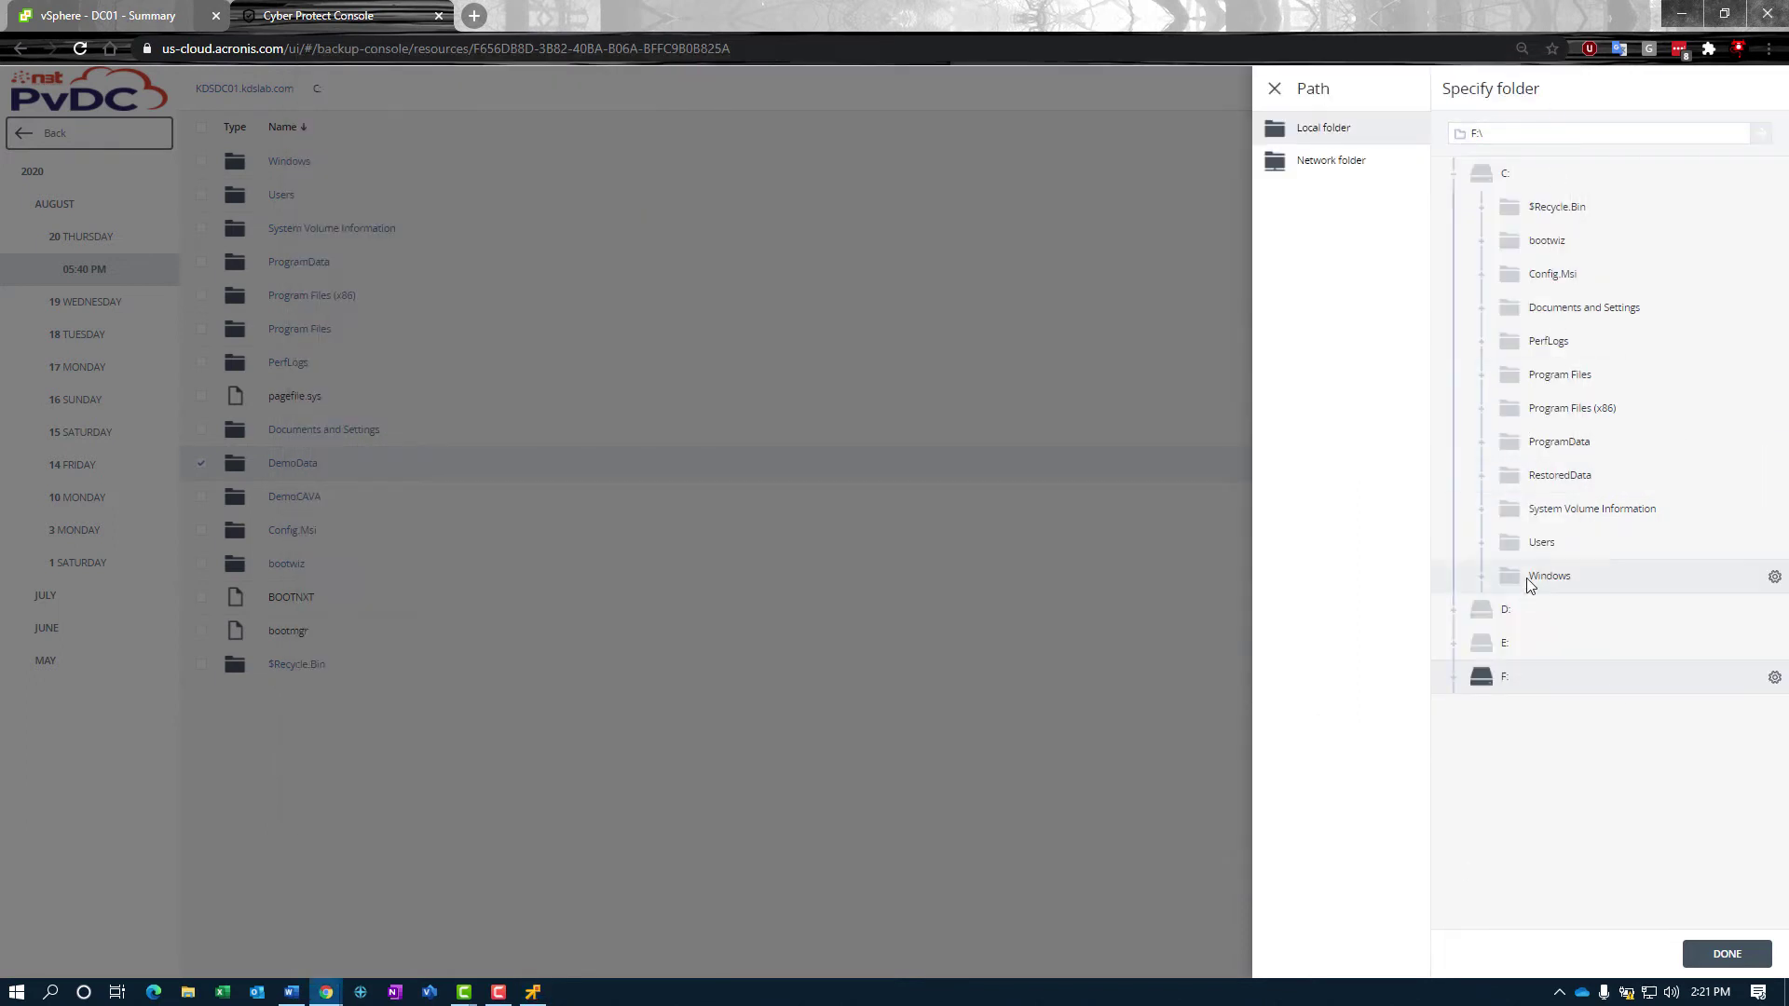
Step: Choose Network folder and enter the path \\172.17.2.99\Public
{"action": "left_click", "coordinate": [1323, 166]}
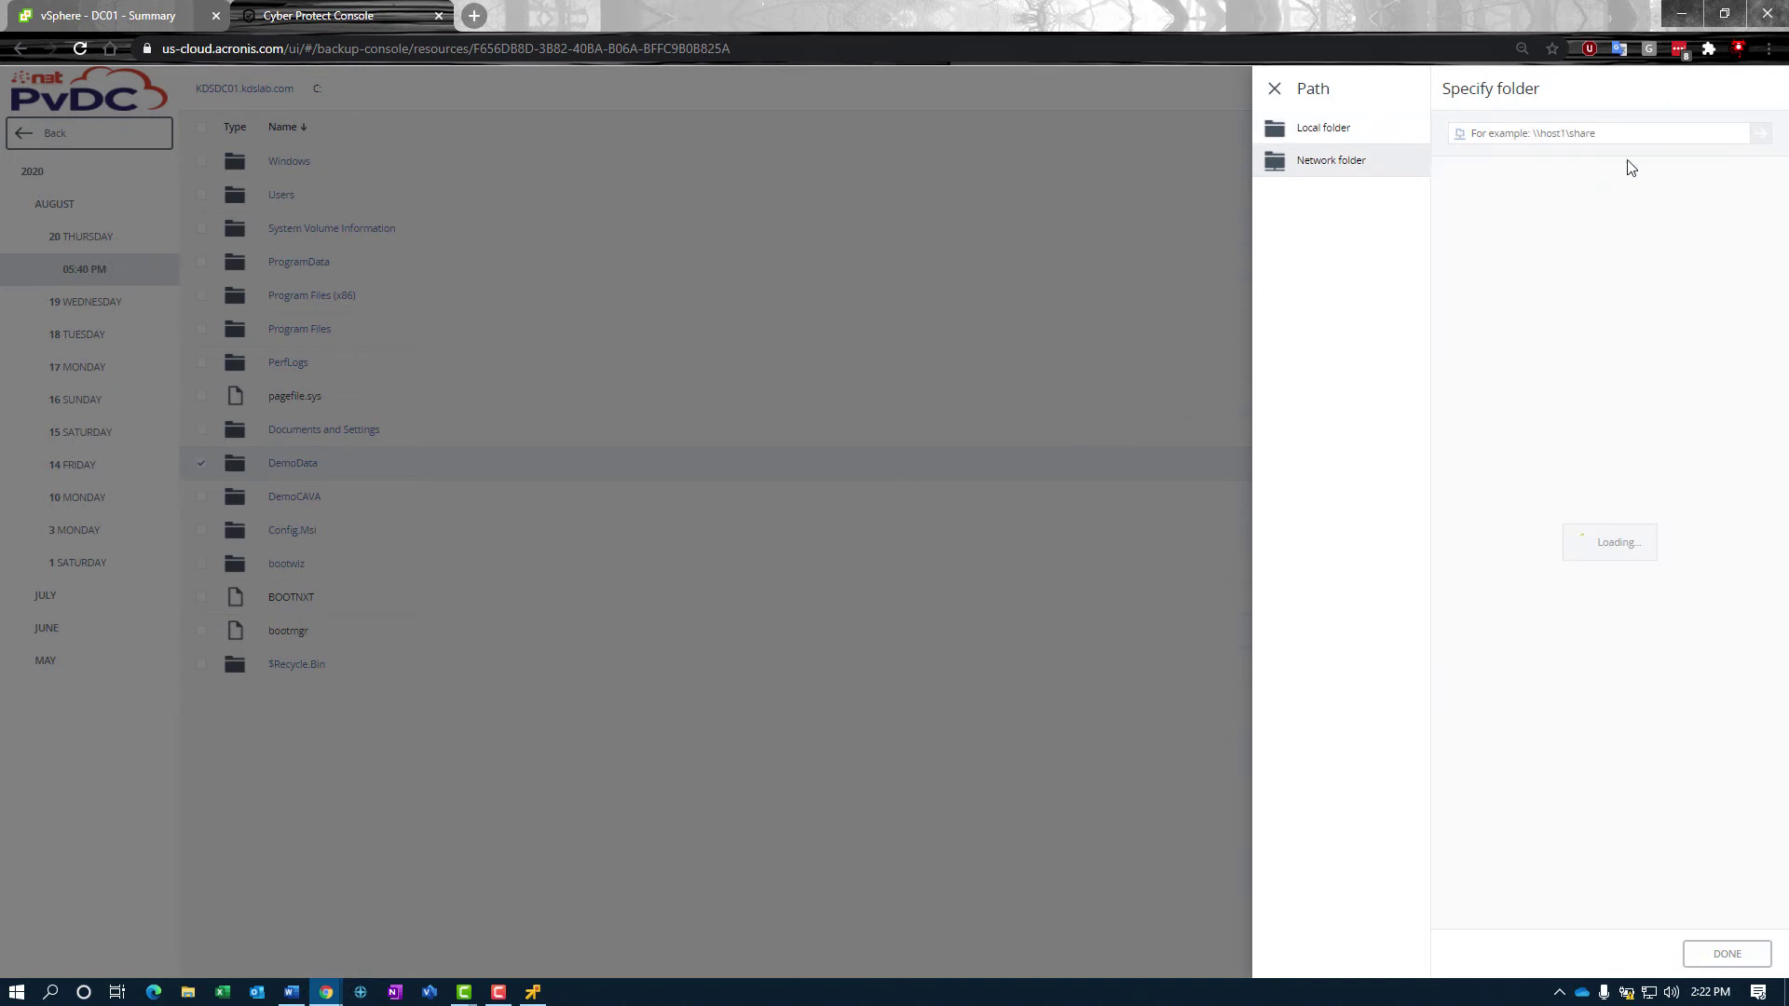
{"action": "type", "text": "\\\\172.17.2.99\\"}
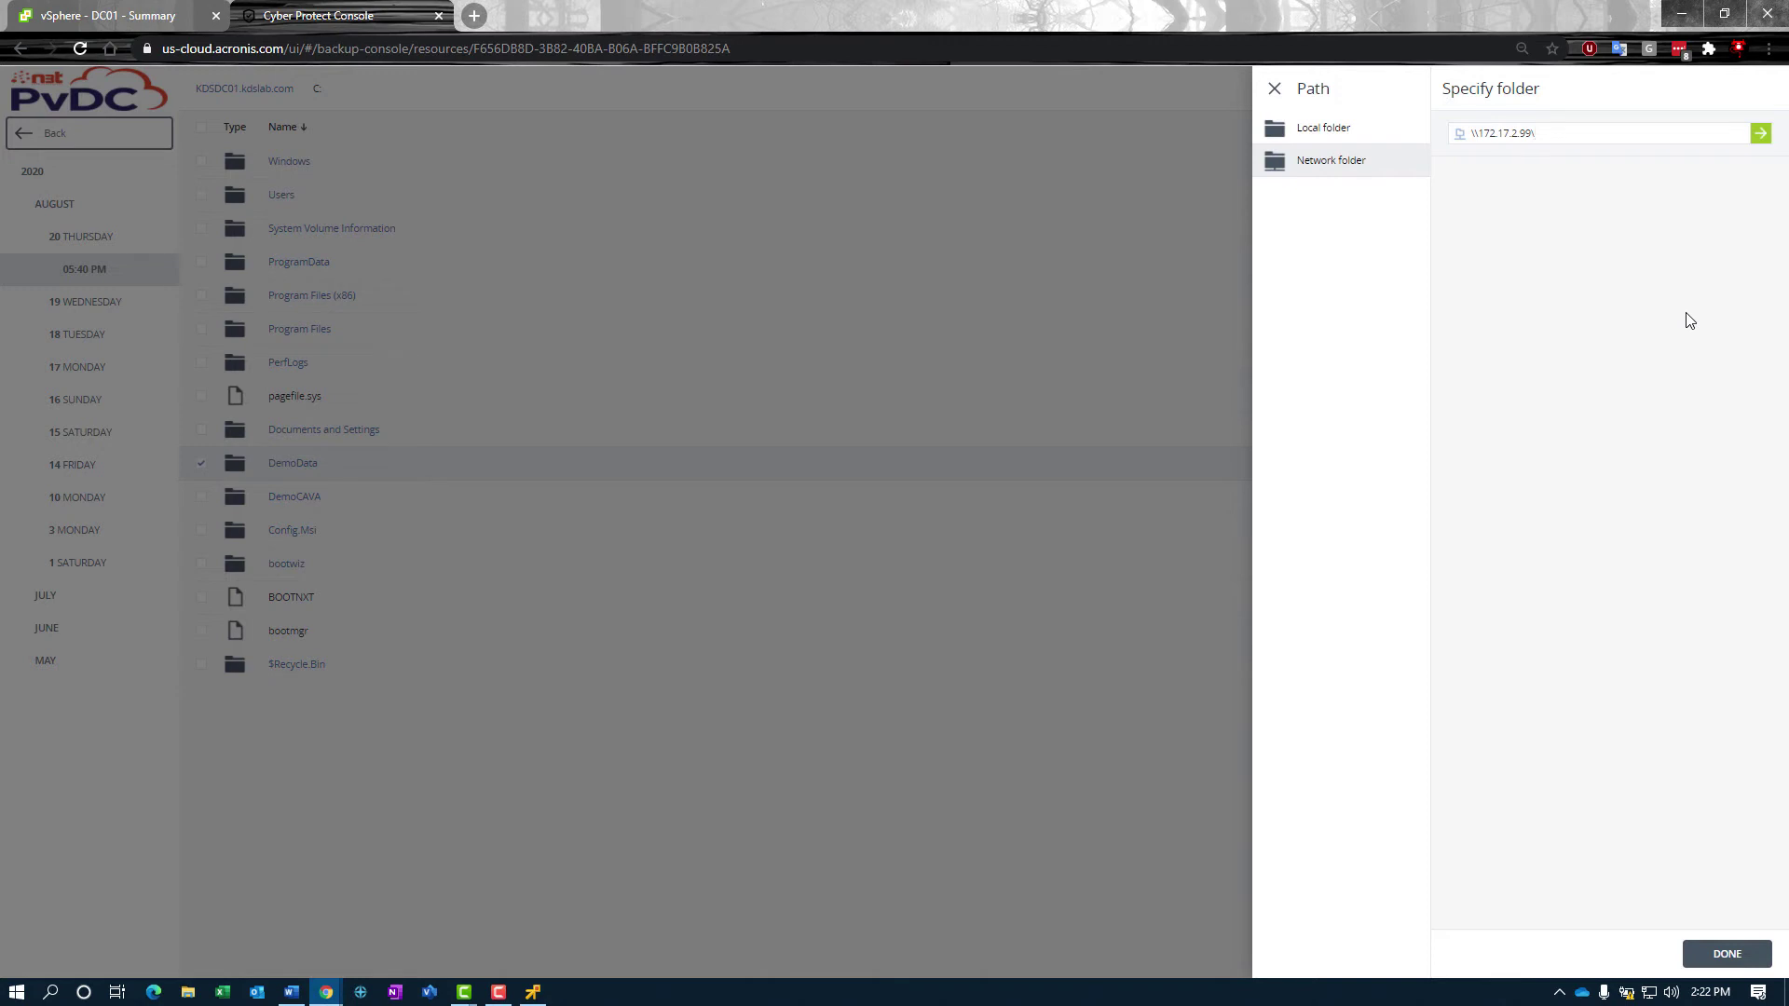
{"action": "type", "text": "Public"}
Step: Submit the \\172.17.2.99\Public path and log in with the share's user name and password
{"action": "key", "text": "Return"}
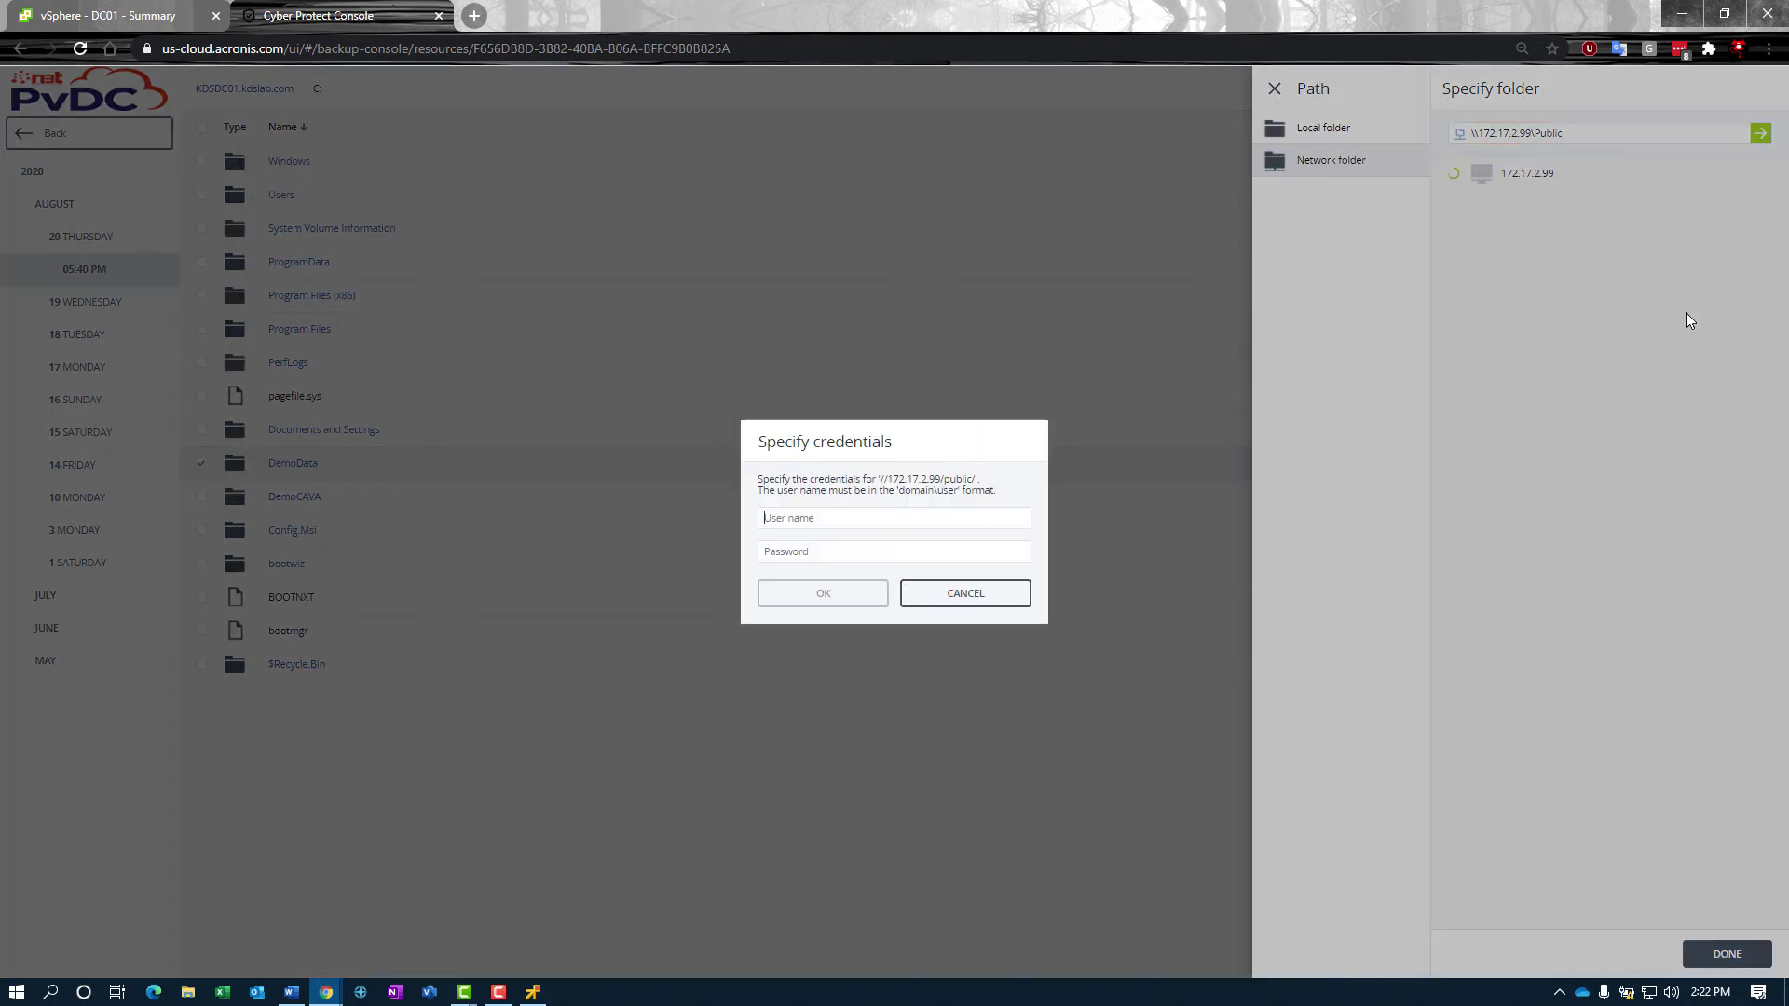
{"action": "left_click", "coordinate": [901, 514]}
{"action": "type", "text": "admin"}
{"action": "key", "text": "Tab"}
{"action": "type", "text": "***"}
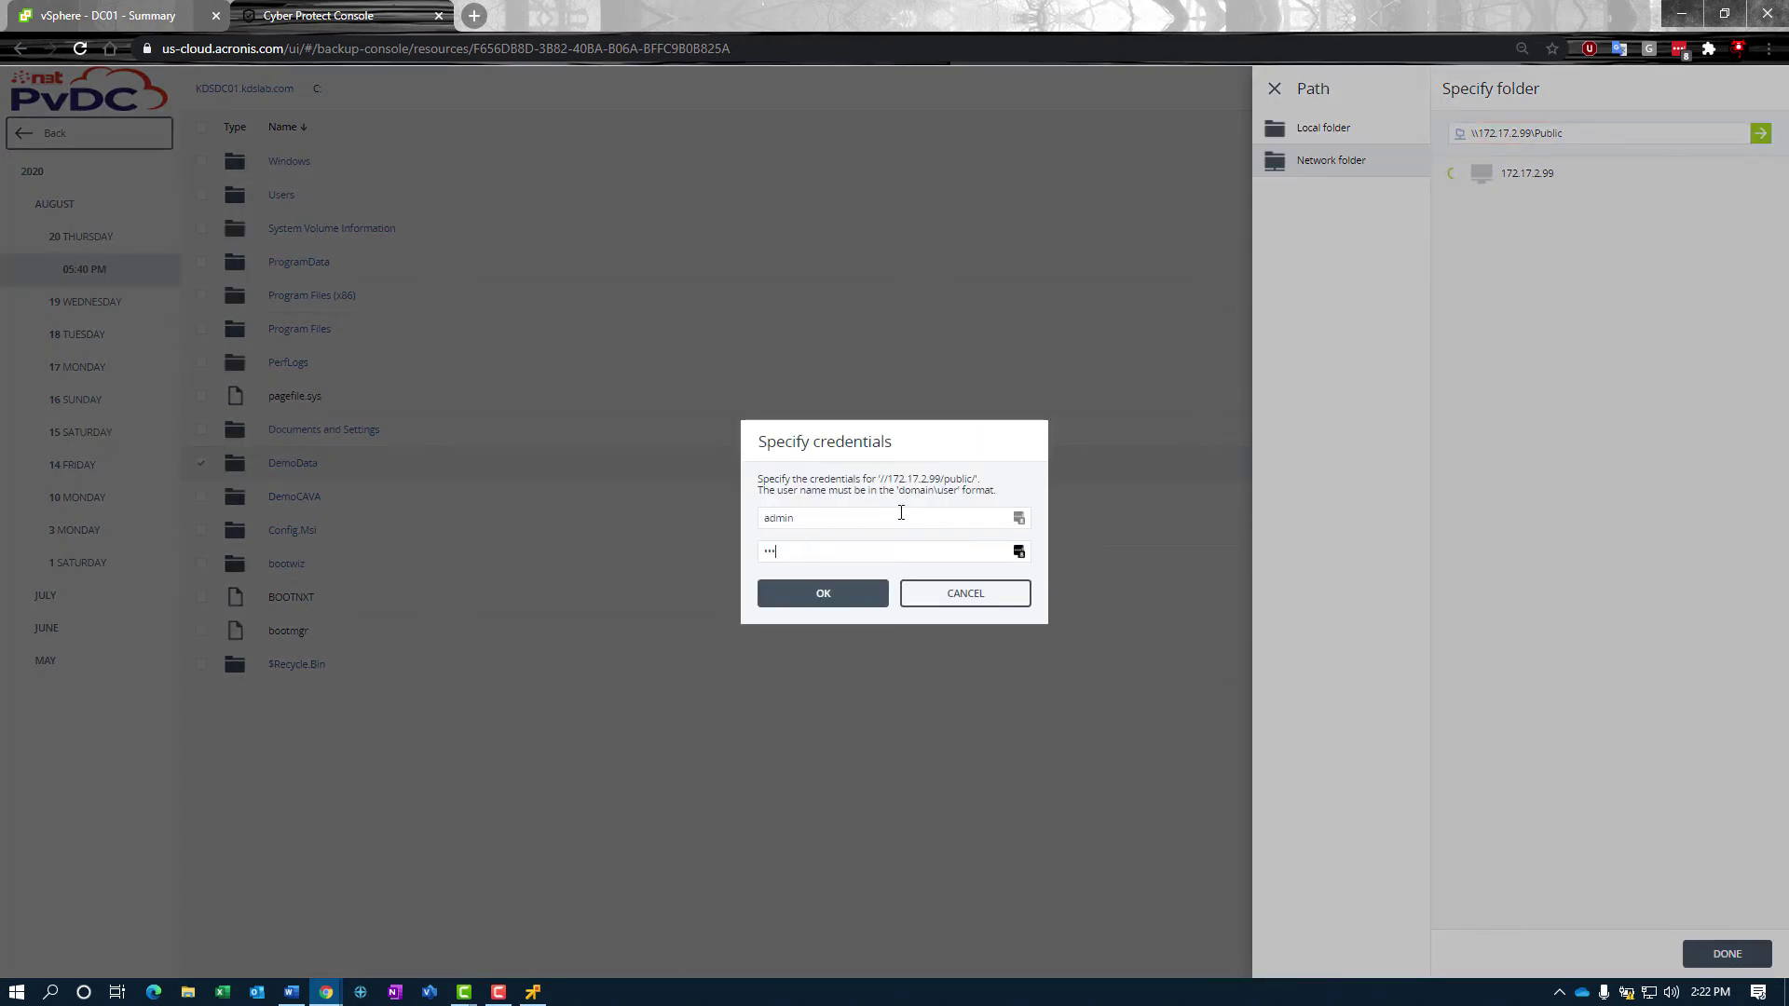
{"action": "type", "text": "****"}
{"action": "key", "text": "Return"}
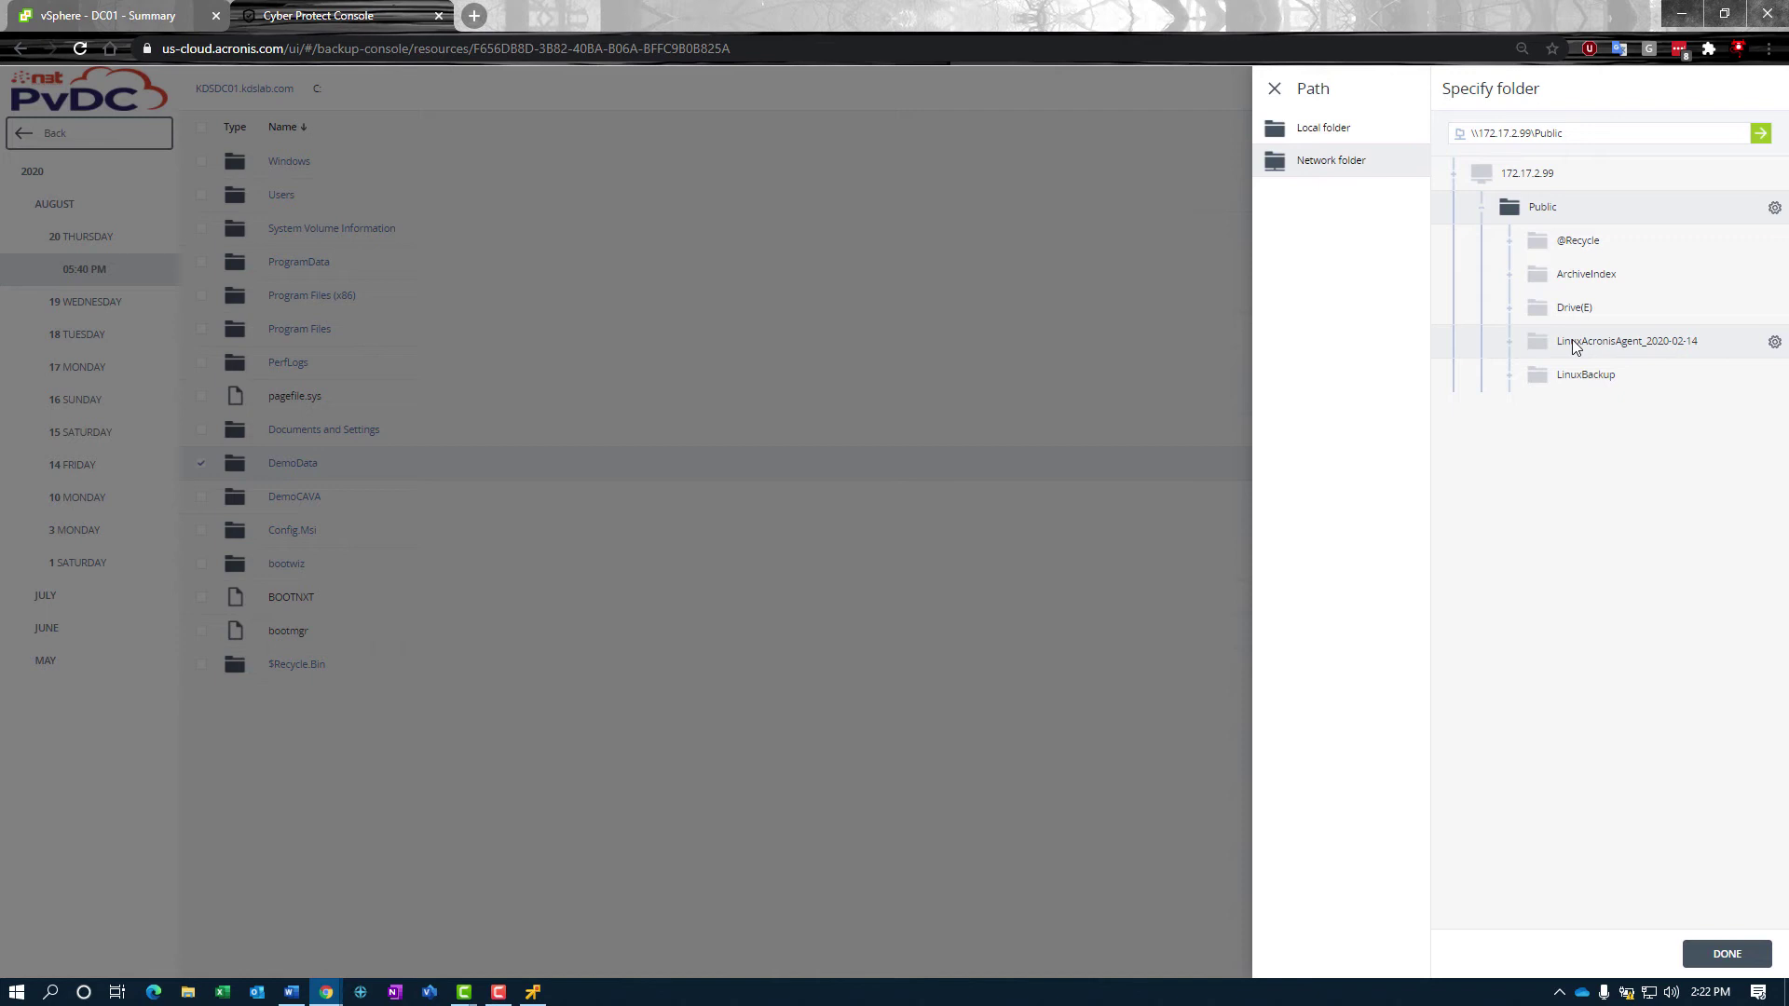
Step: Set the recovery destination to Original location and show the date and time recovery option for files
{"action": "left_click", "coordinate": [1275, 89]}
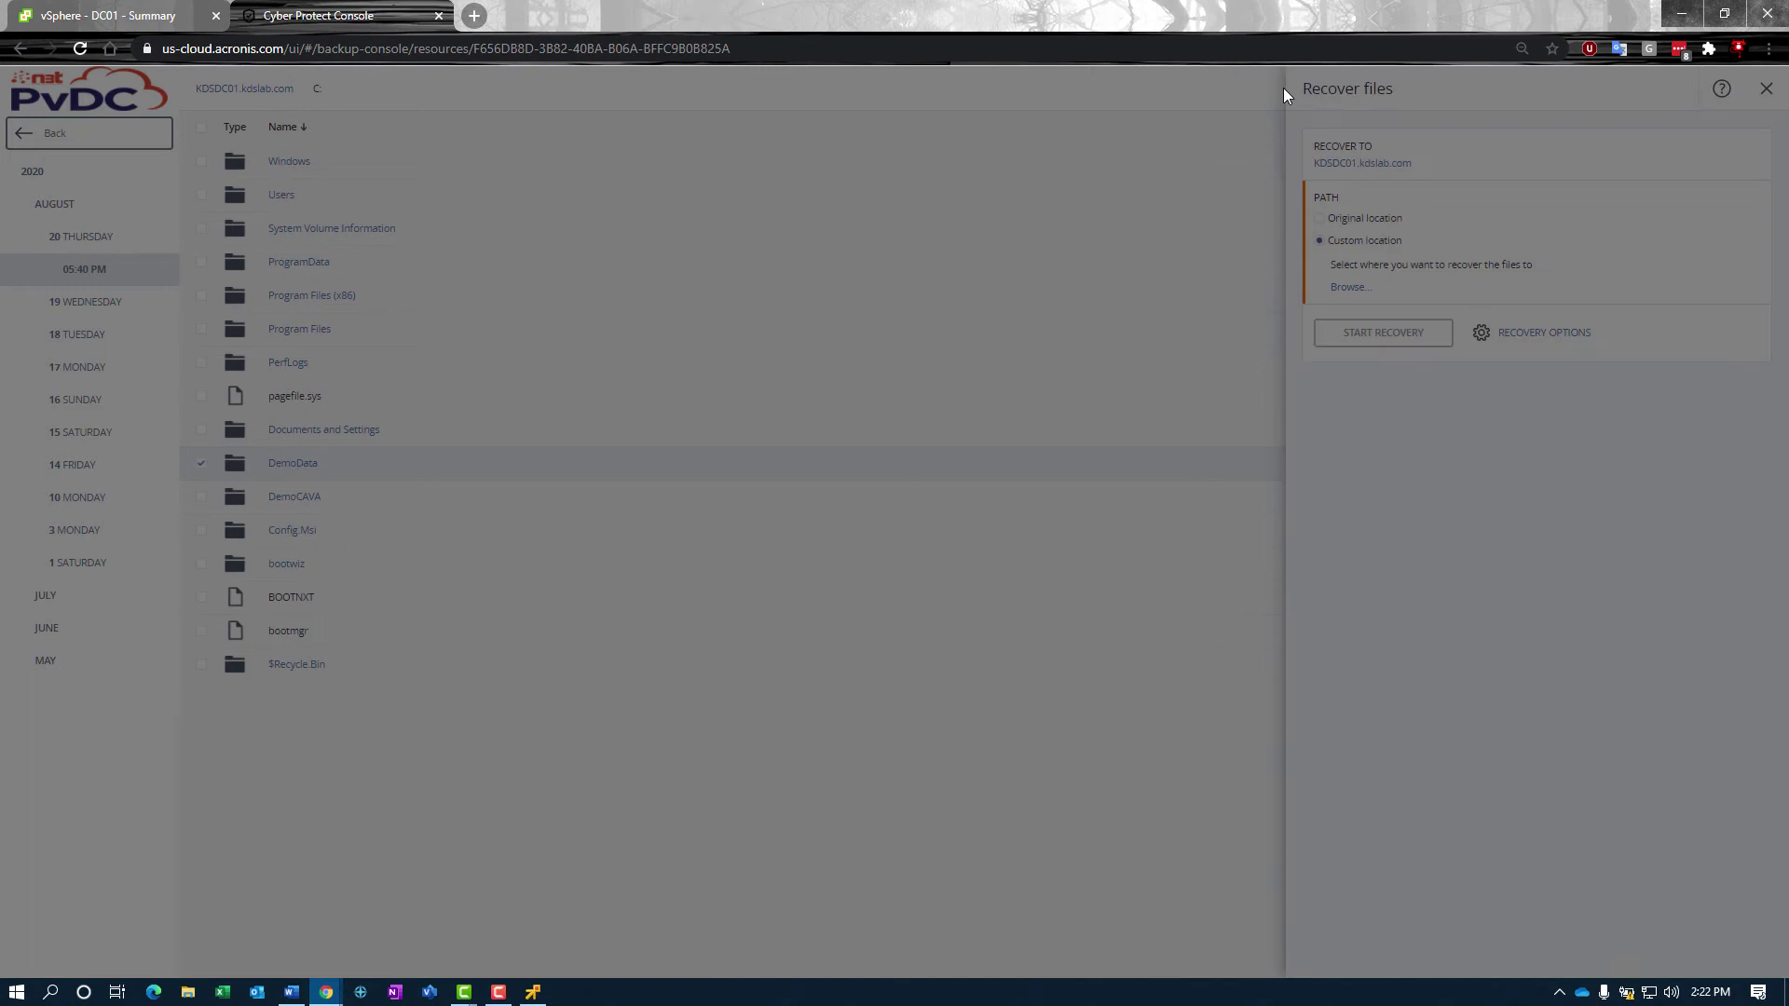
{"action": "left_click", "coordinate": [1346, 224]}
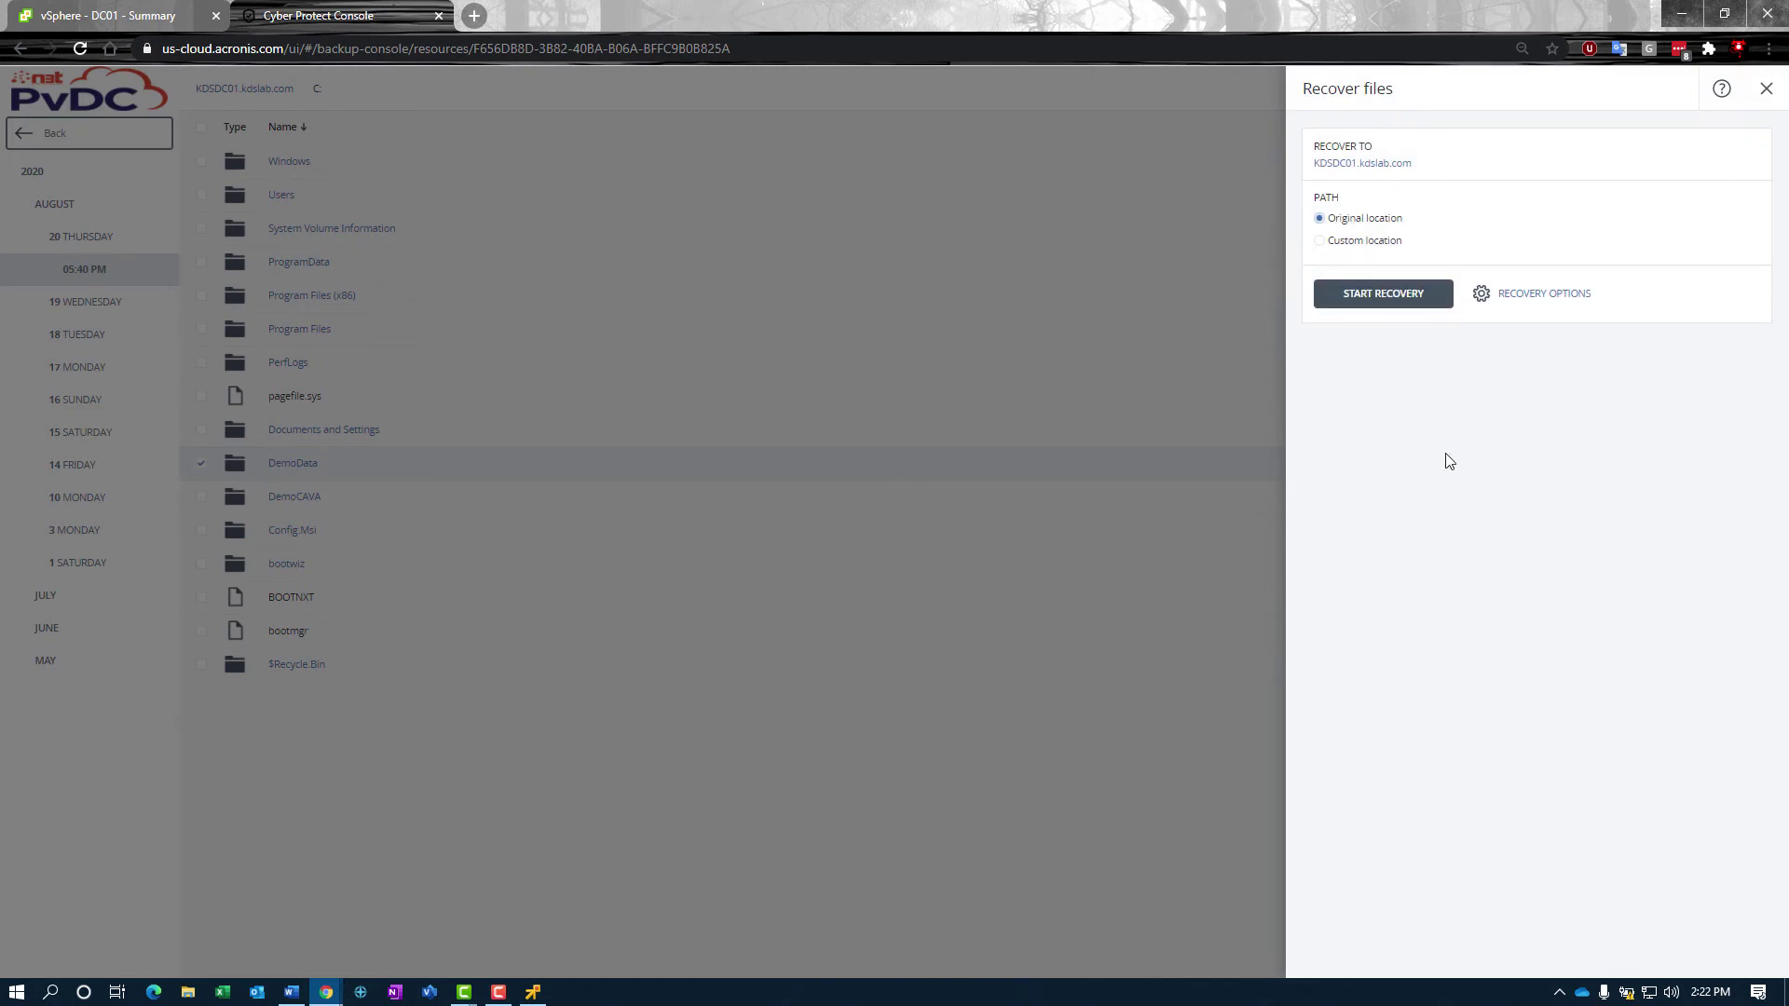
{"action": "left_click", "coordinate": [1530, 296]}
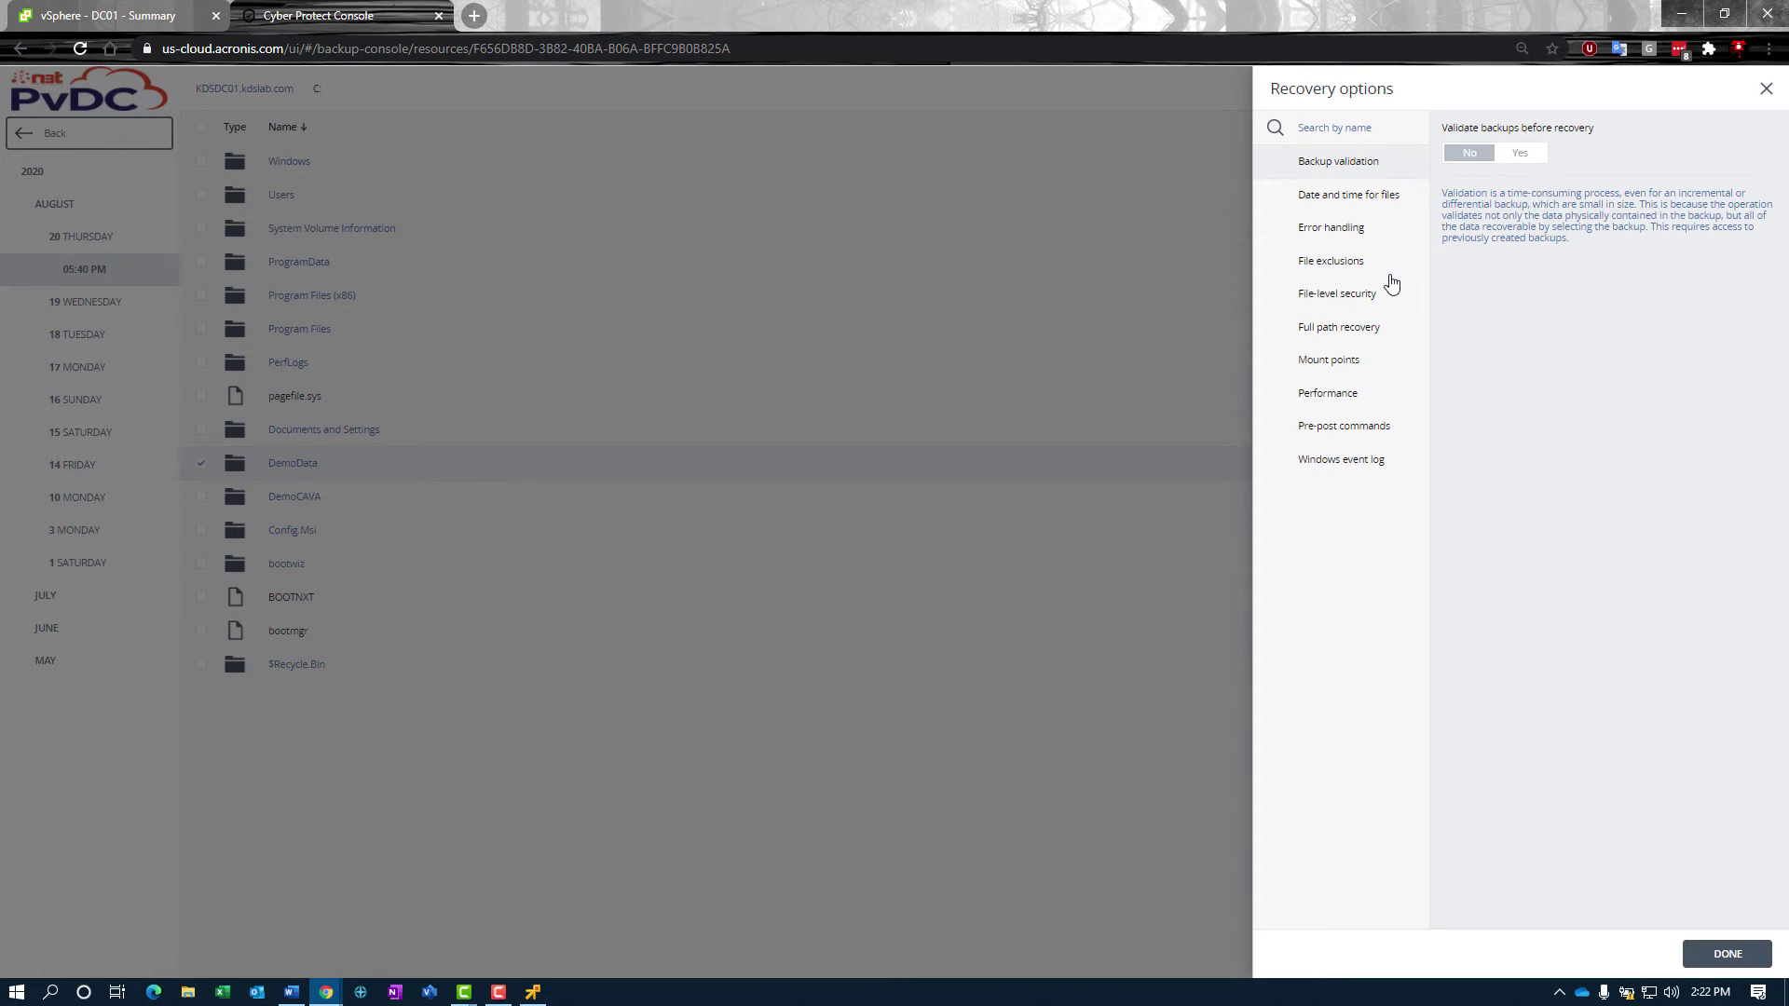
{"action": "left_click", "coordinate": [1344, 197]}
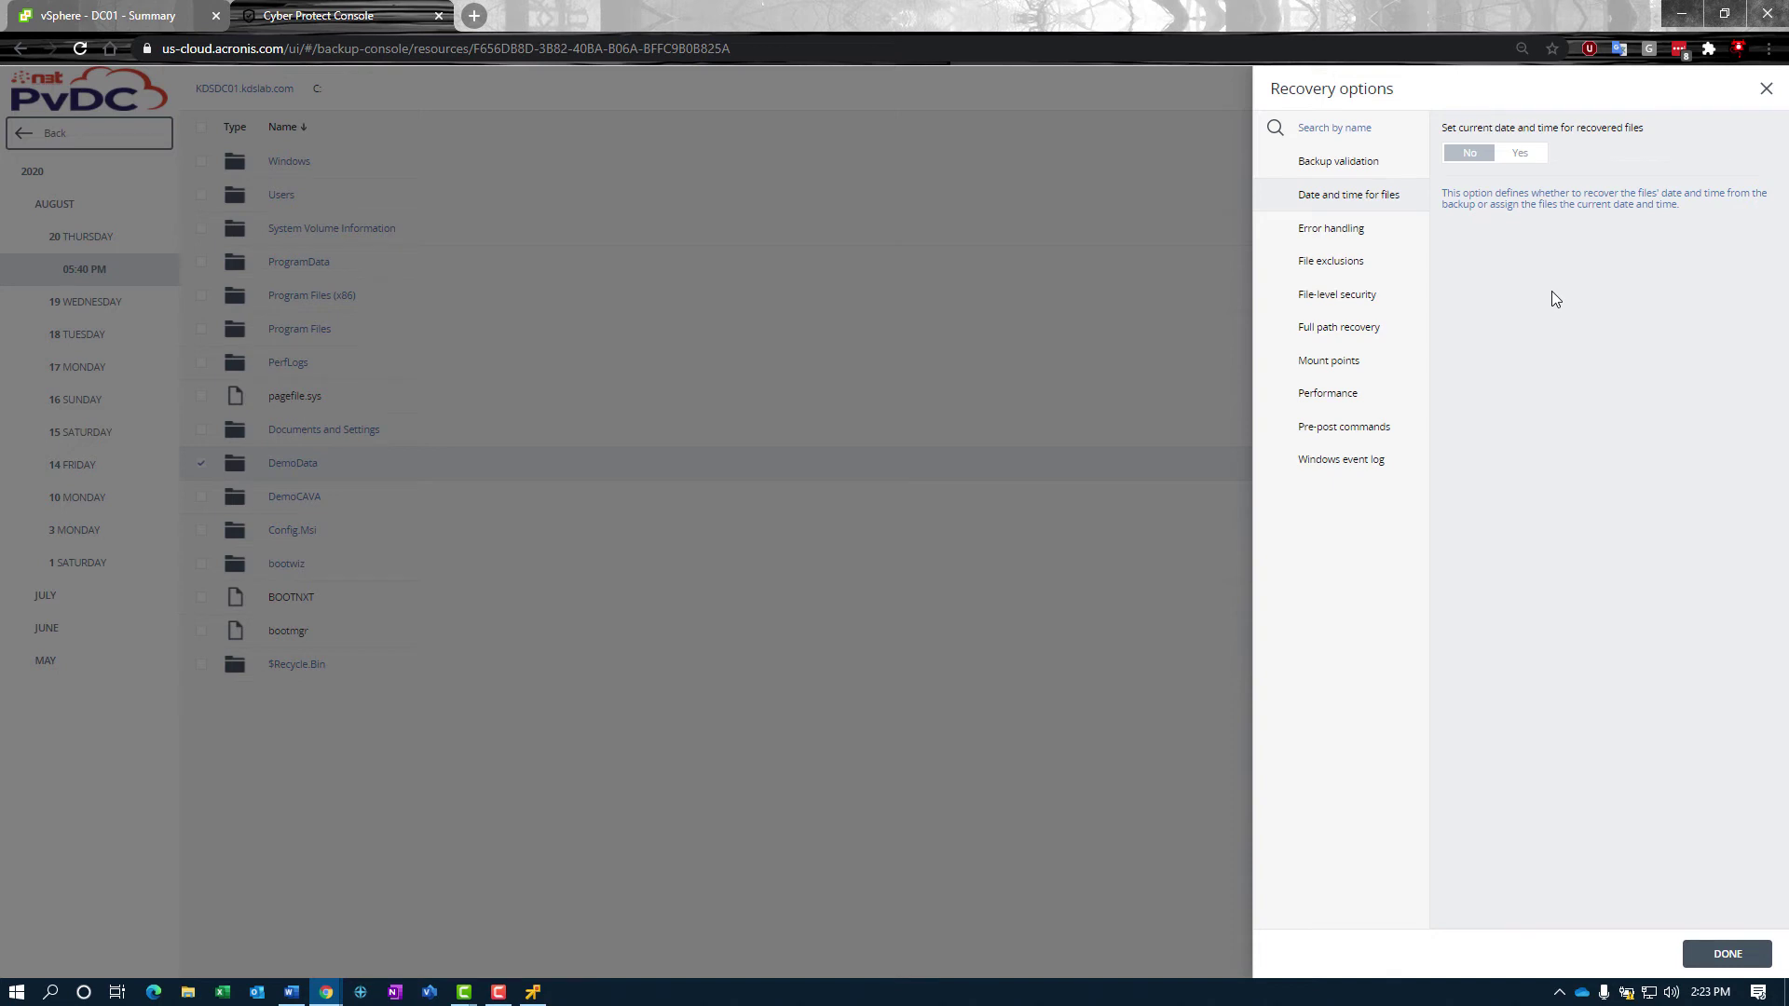
Step: Add a trial *.mp3 file exclusion mask, then delete it so no files are excluded
{"action": "left_click", "coordinate": [1351, 264]}
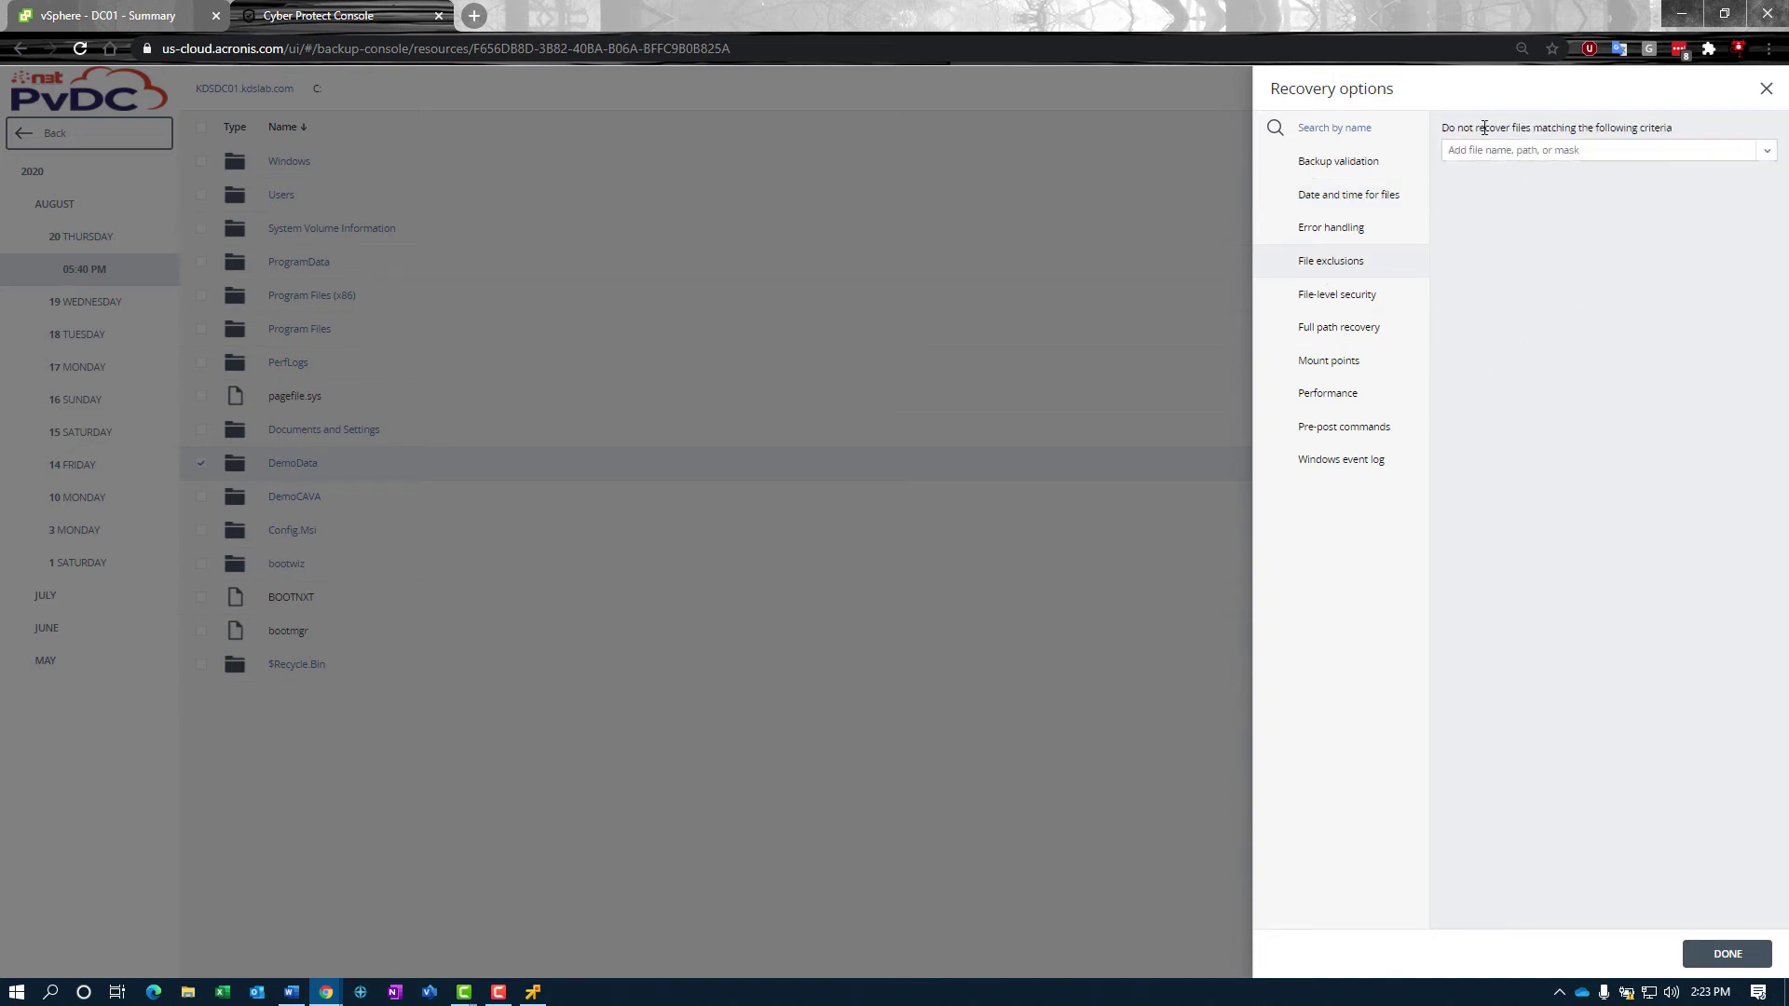
{"action": "left_click", "coordinate": [1585, 152]}
{"action": "type", "text": "*"}
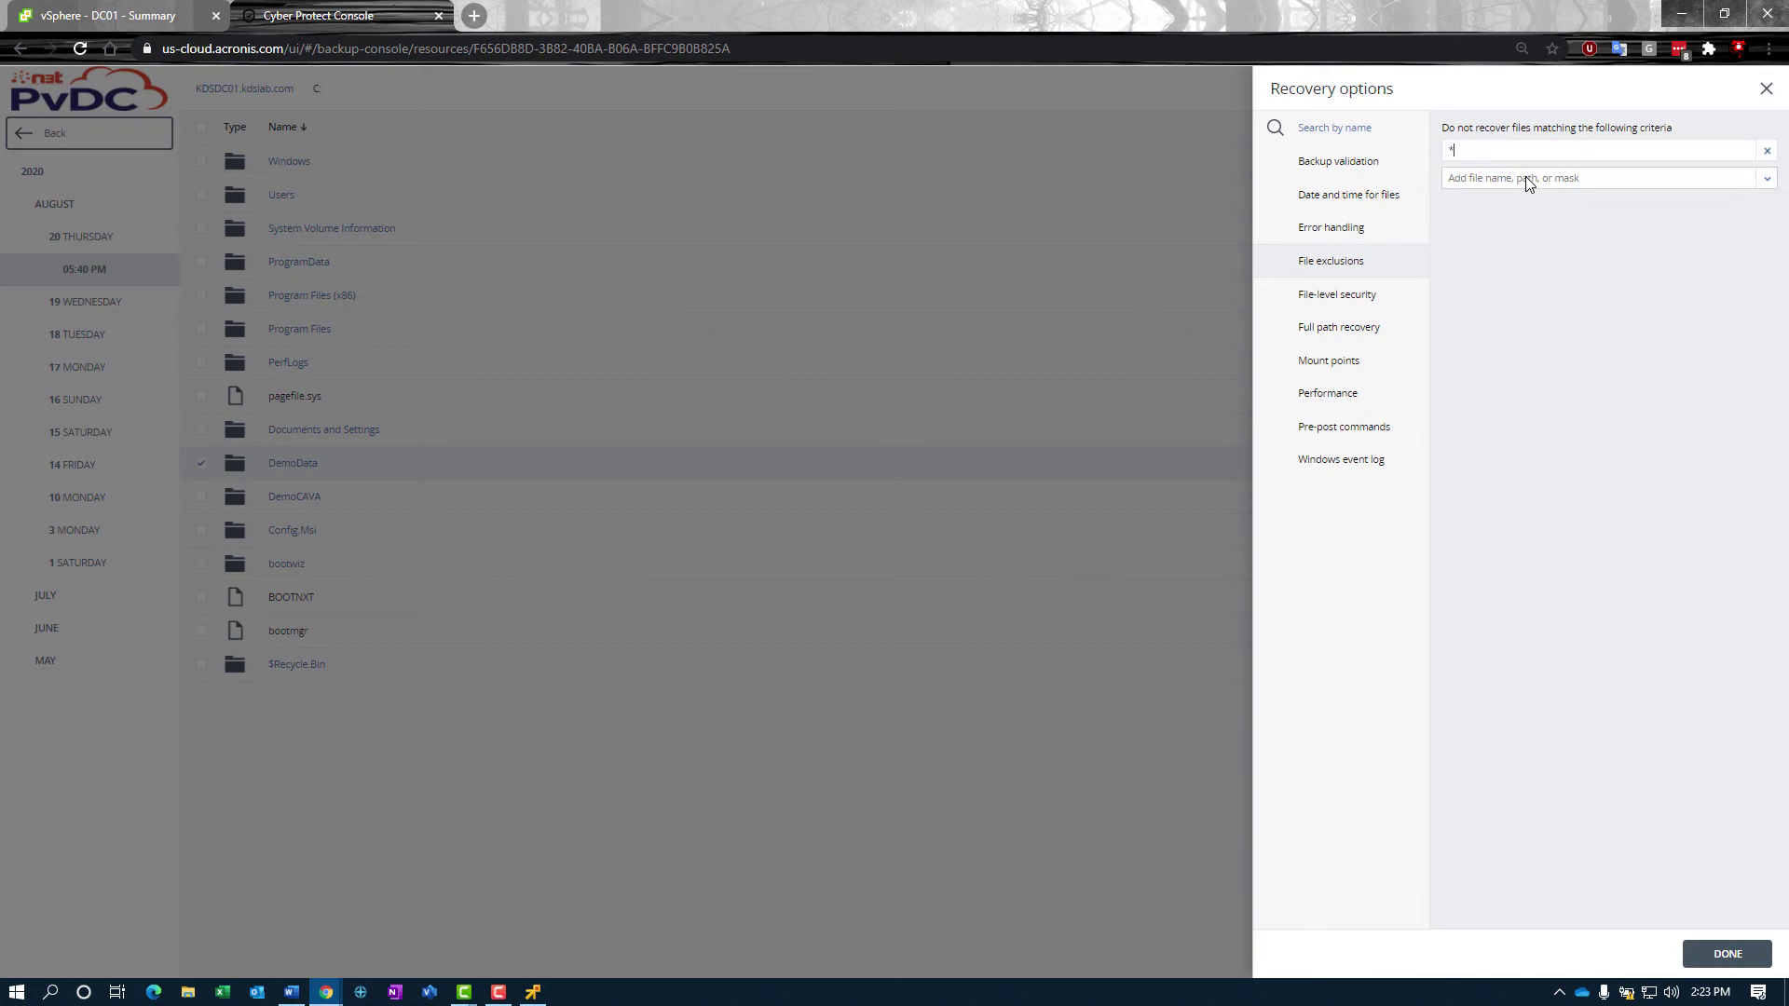
{"action": "type", "text": ".mp3"}
{"action": "left_click", "coordinate": [1767, 150]}
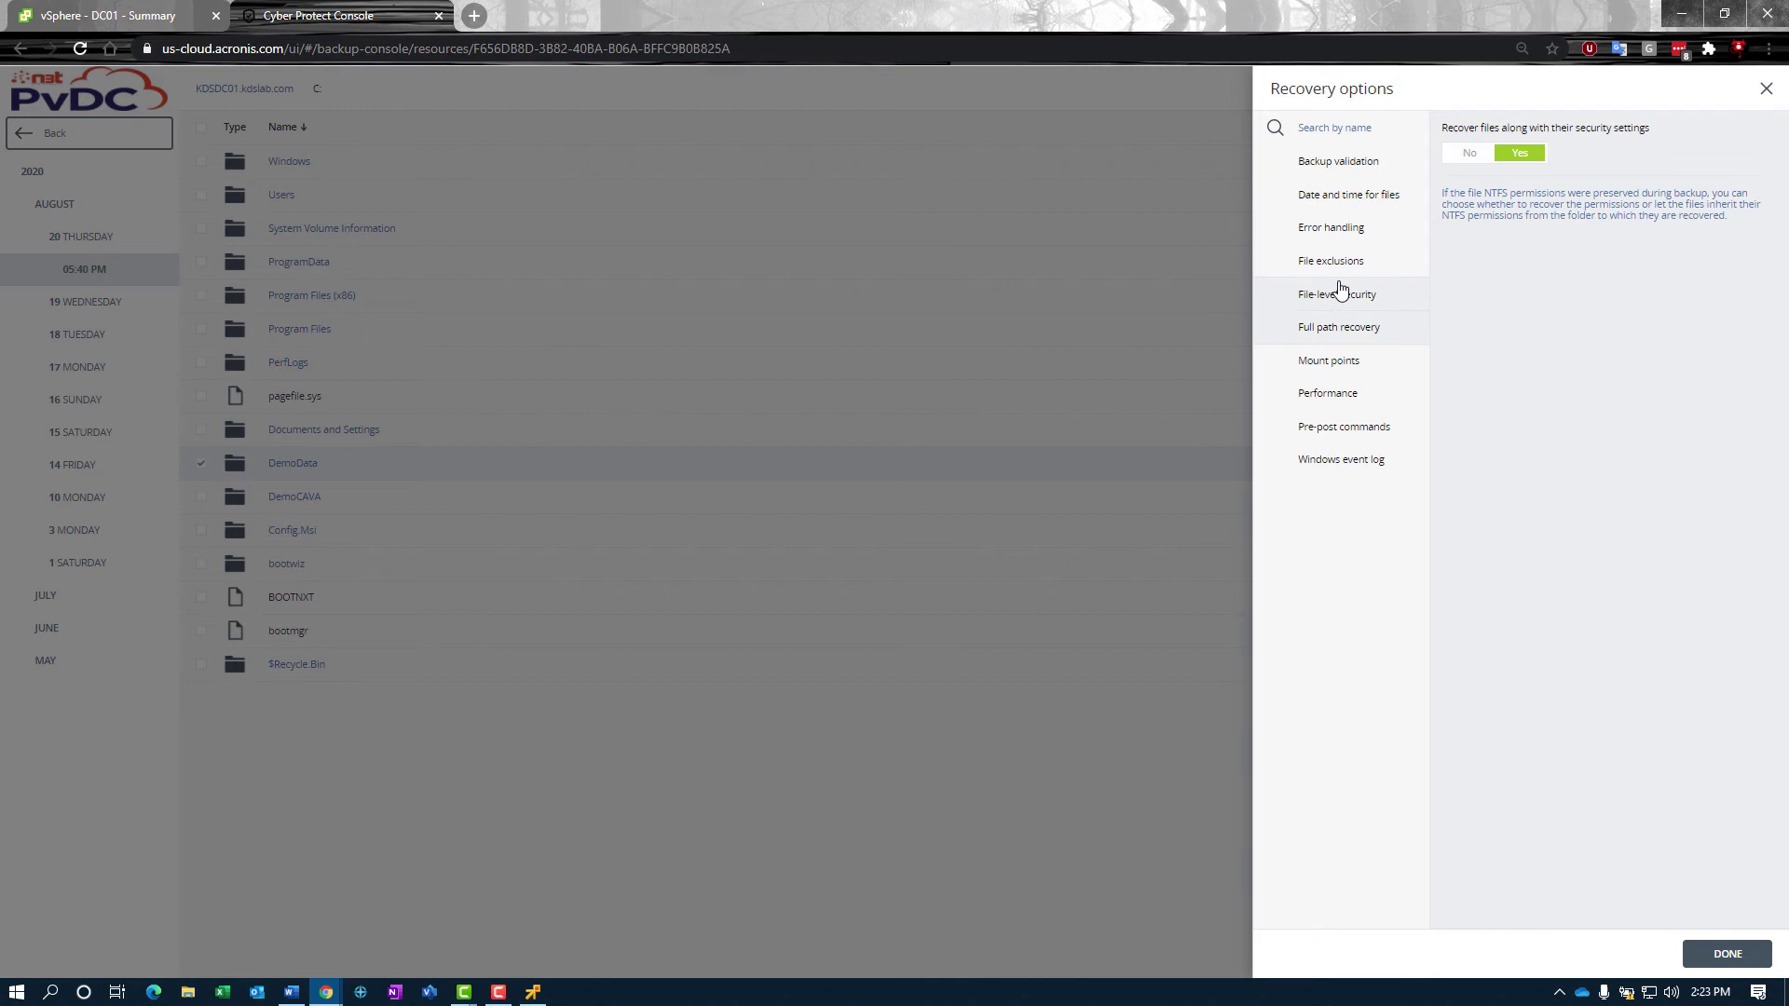
Step: Review the Full path recovery, Mount points, Performance and Pre/Post commands recovery settings
{"action": "left_click", "coordinate": [1370, 328]}
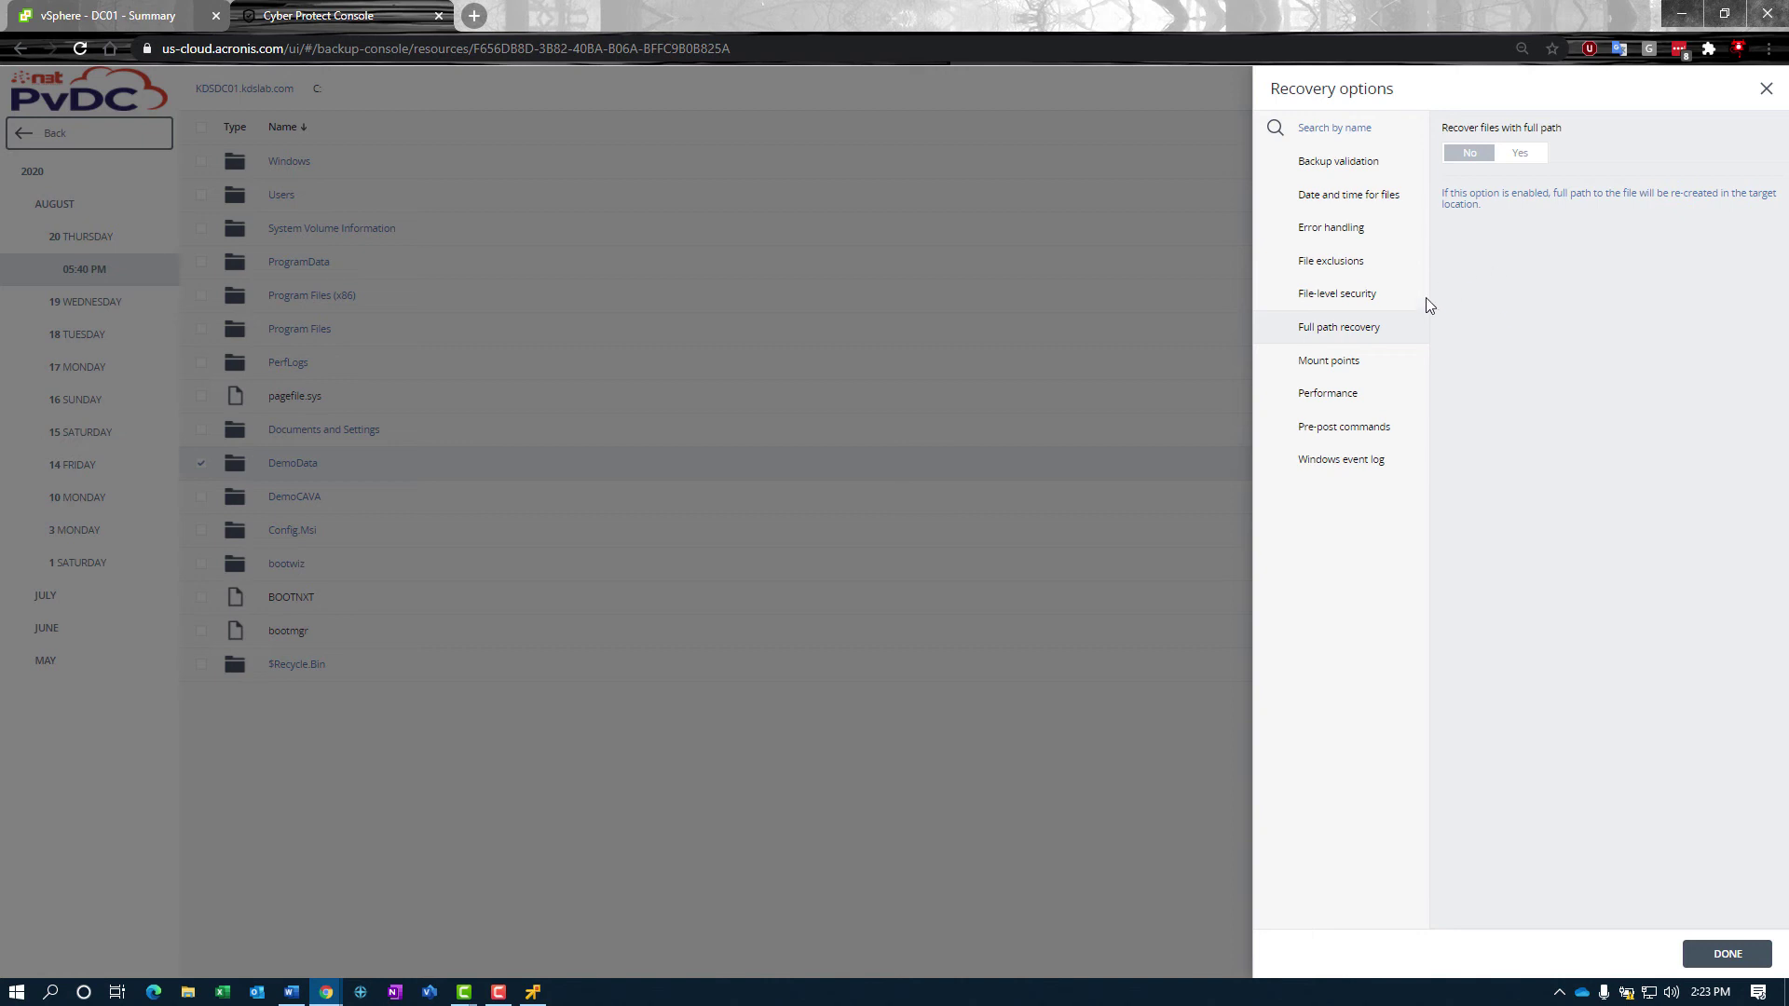
{"action": "left_click", "coordinate": [1330, 371]}
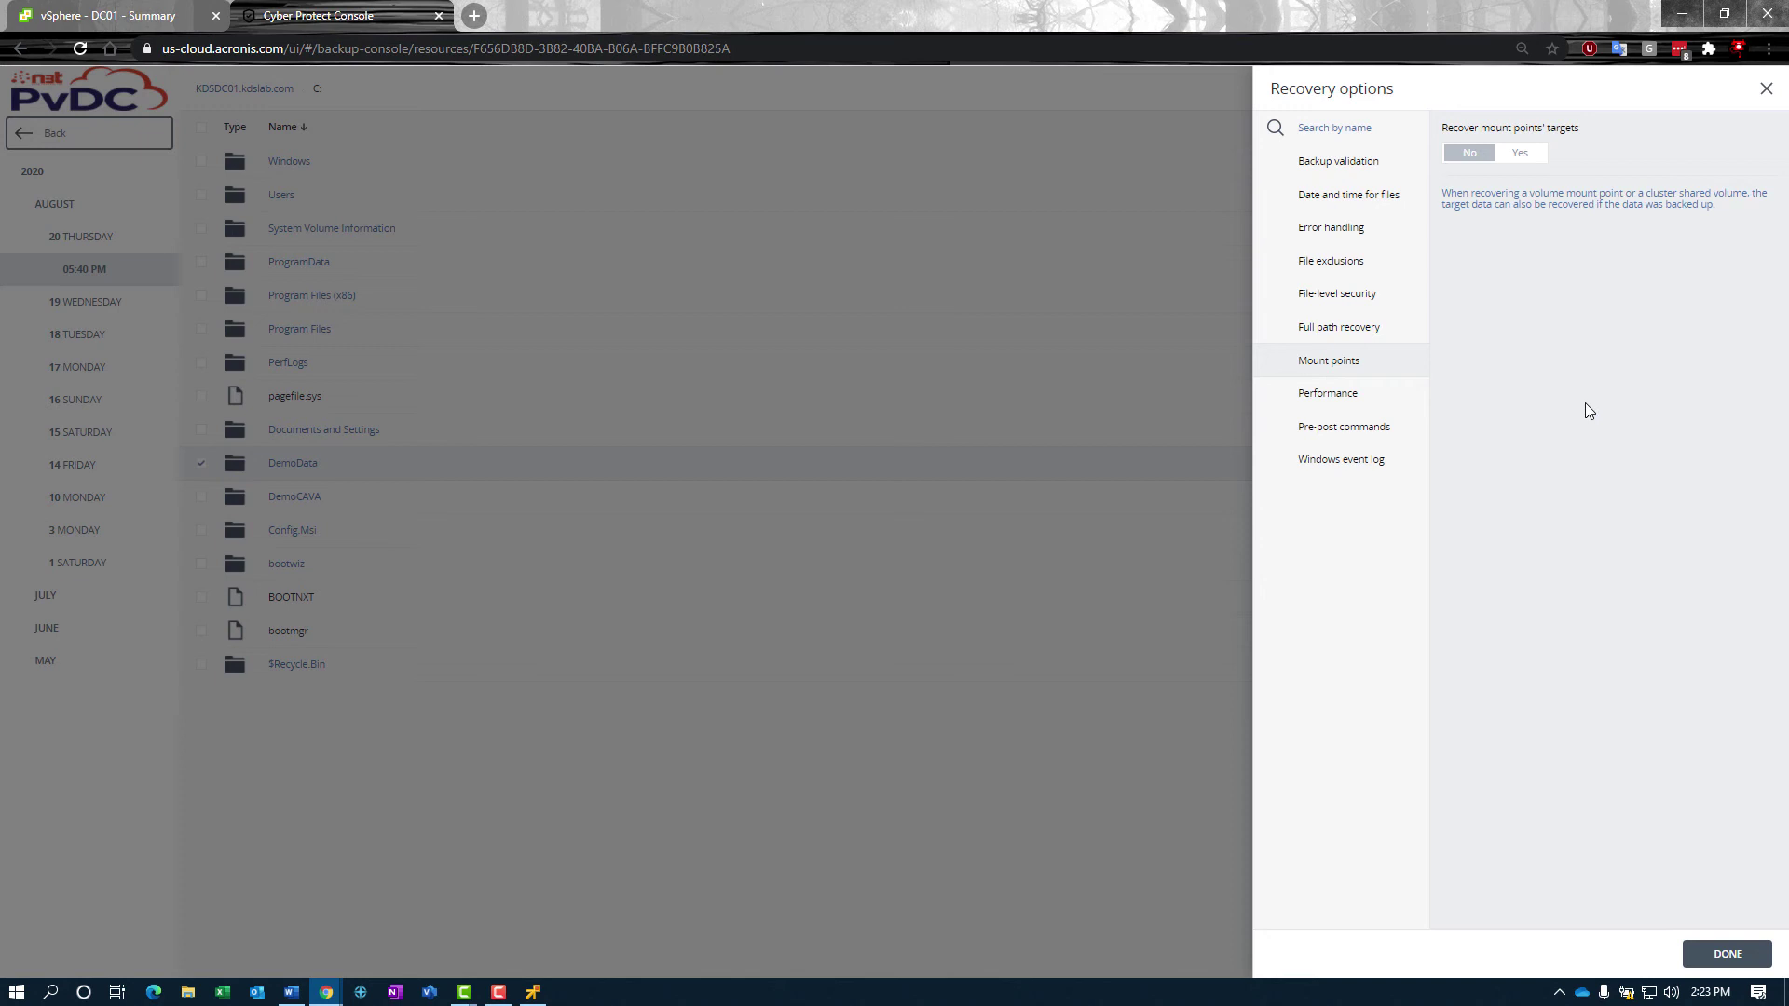
{"action": "left_click", "coordinate": [1321, 399]}
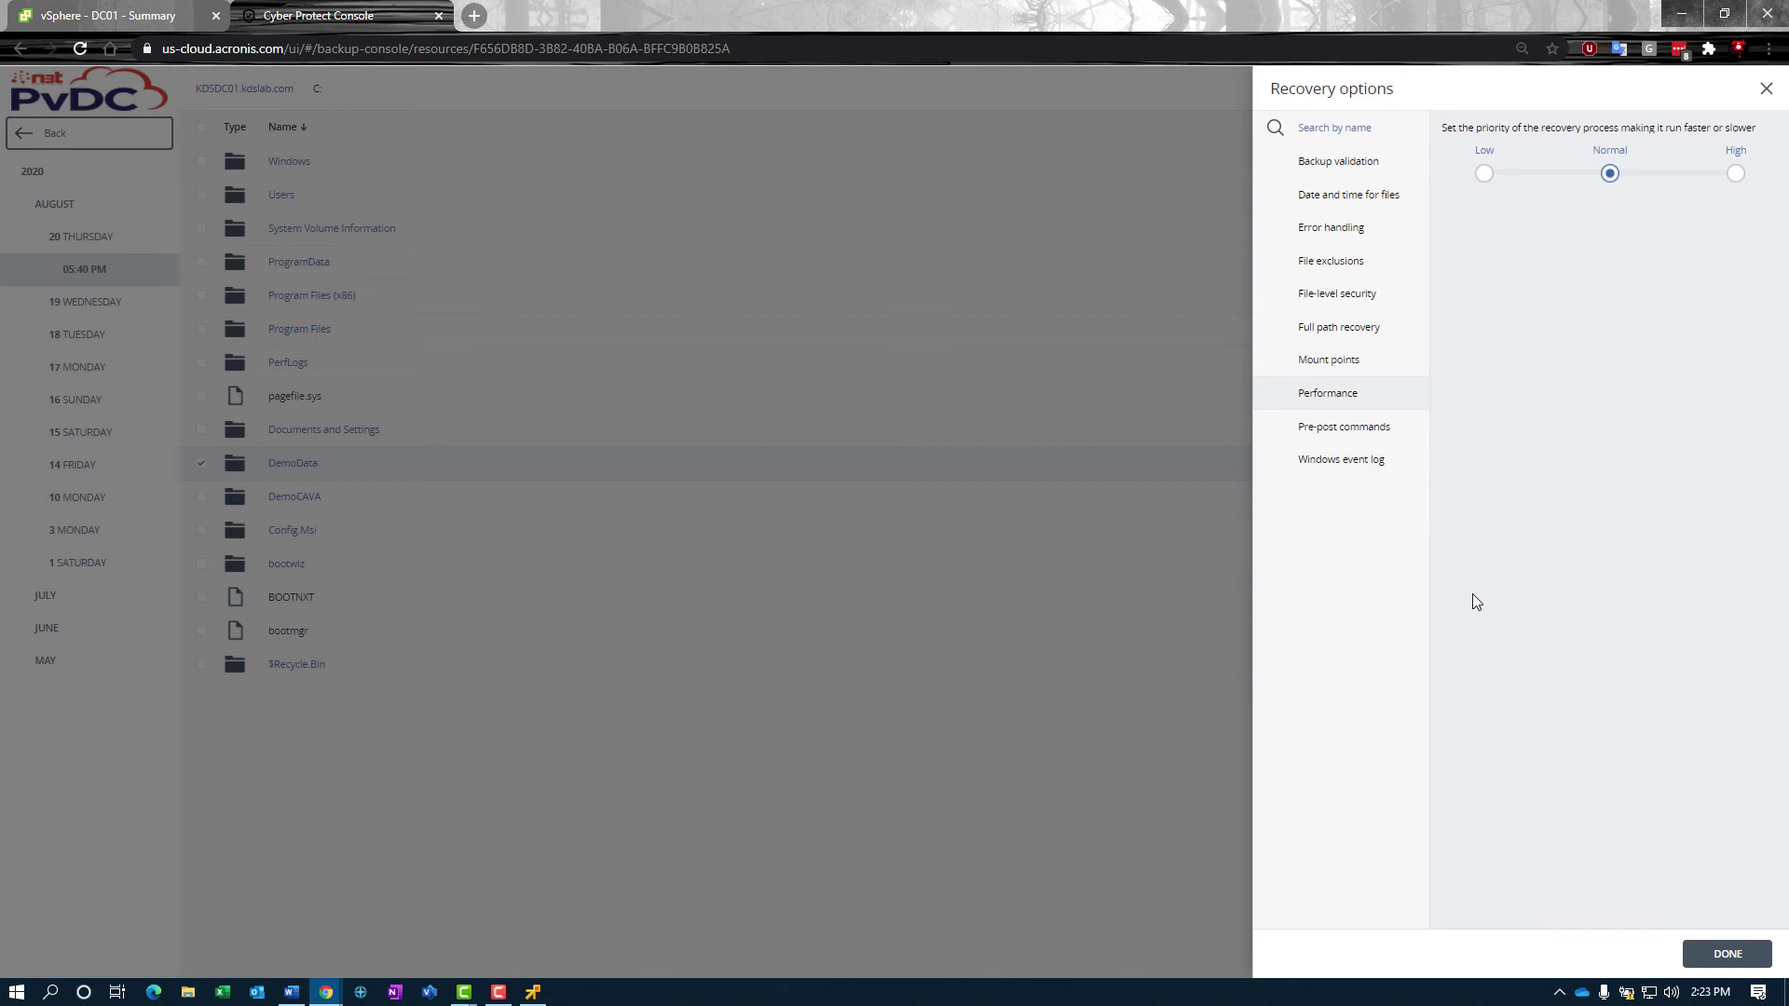
{"action": "left_click", "coordinate": [1347, 428]}
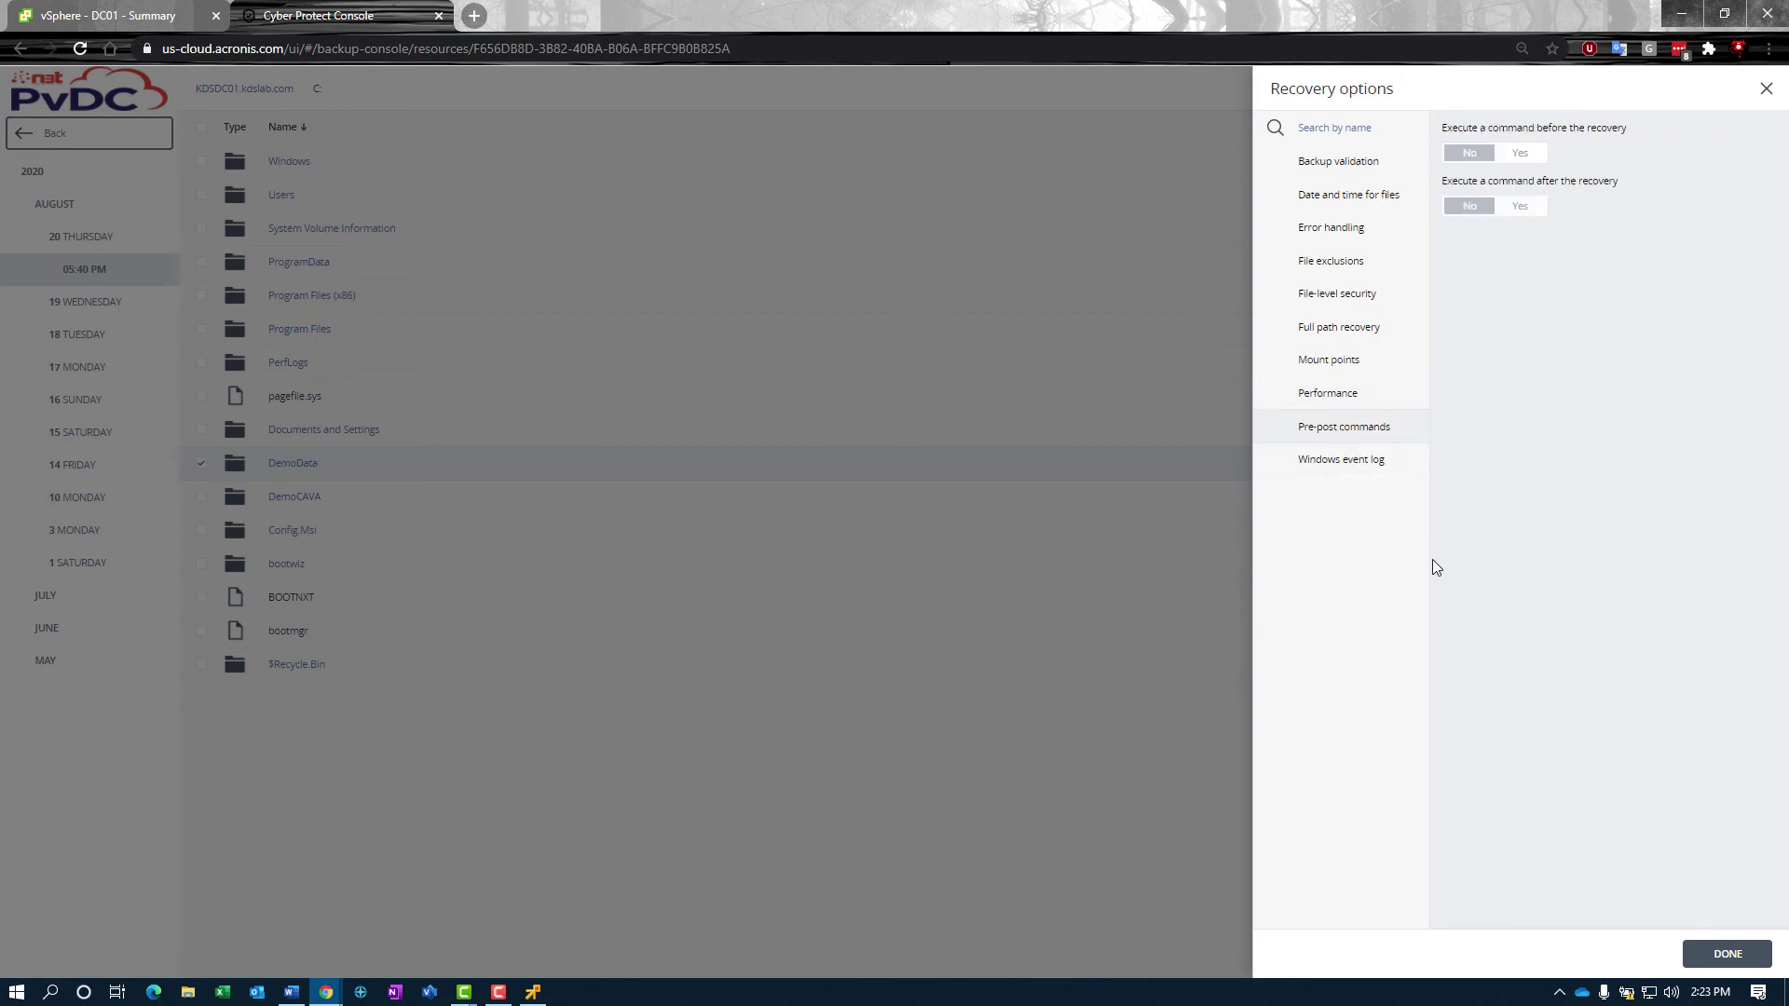
Step: Turn on logging to the Windows Application Event Log and save the recovery options
{"action": "left_click", "coordinate": [1309, 463]}
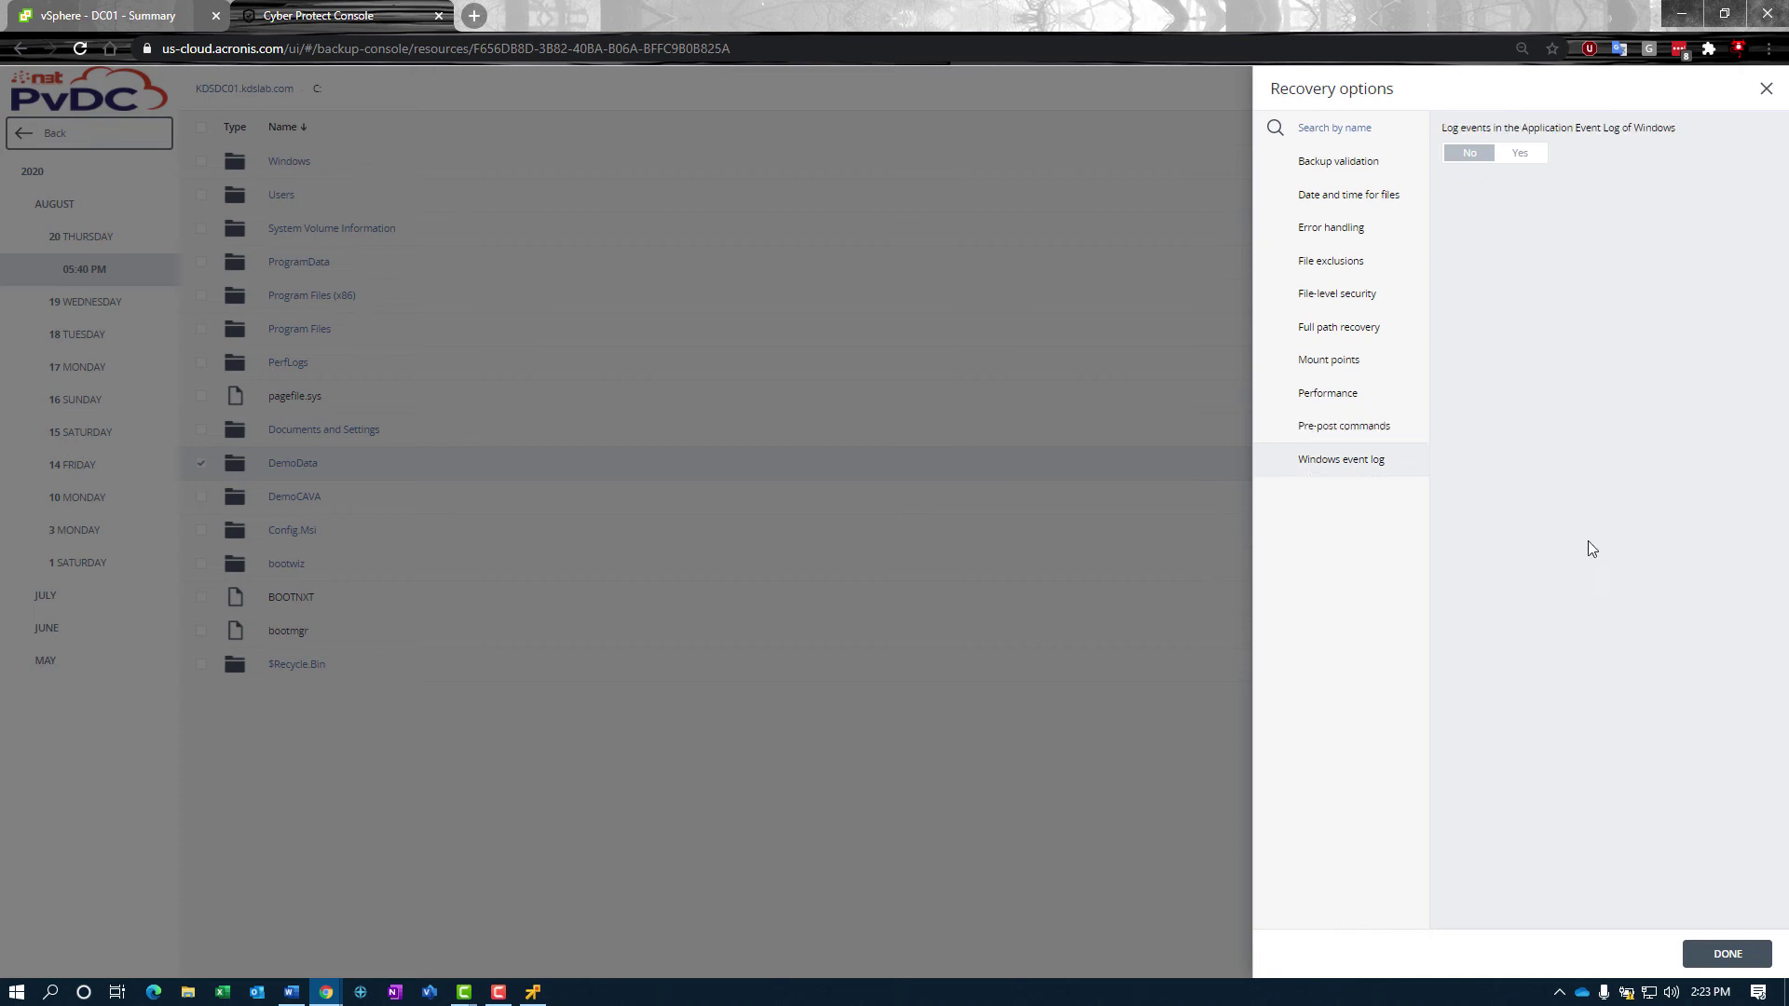
{"action": "left_click", "coordinate": [1520, 154]}
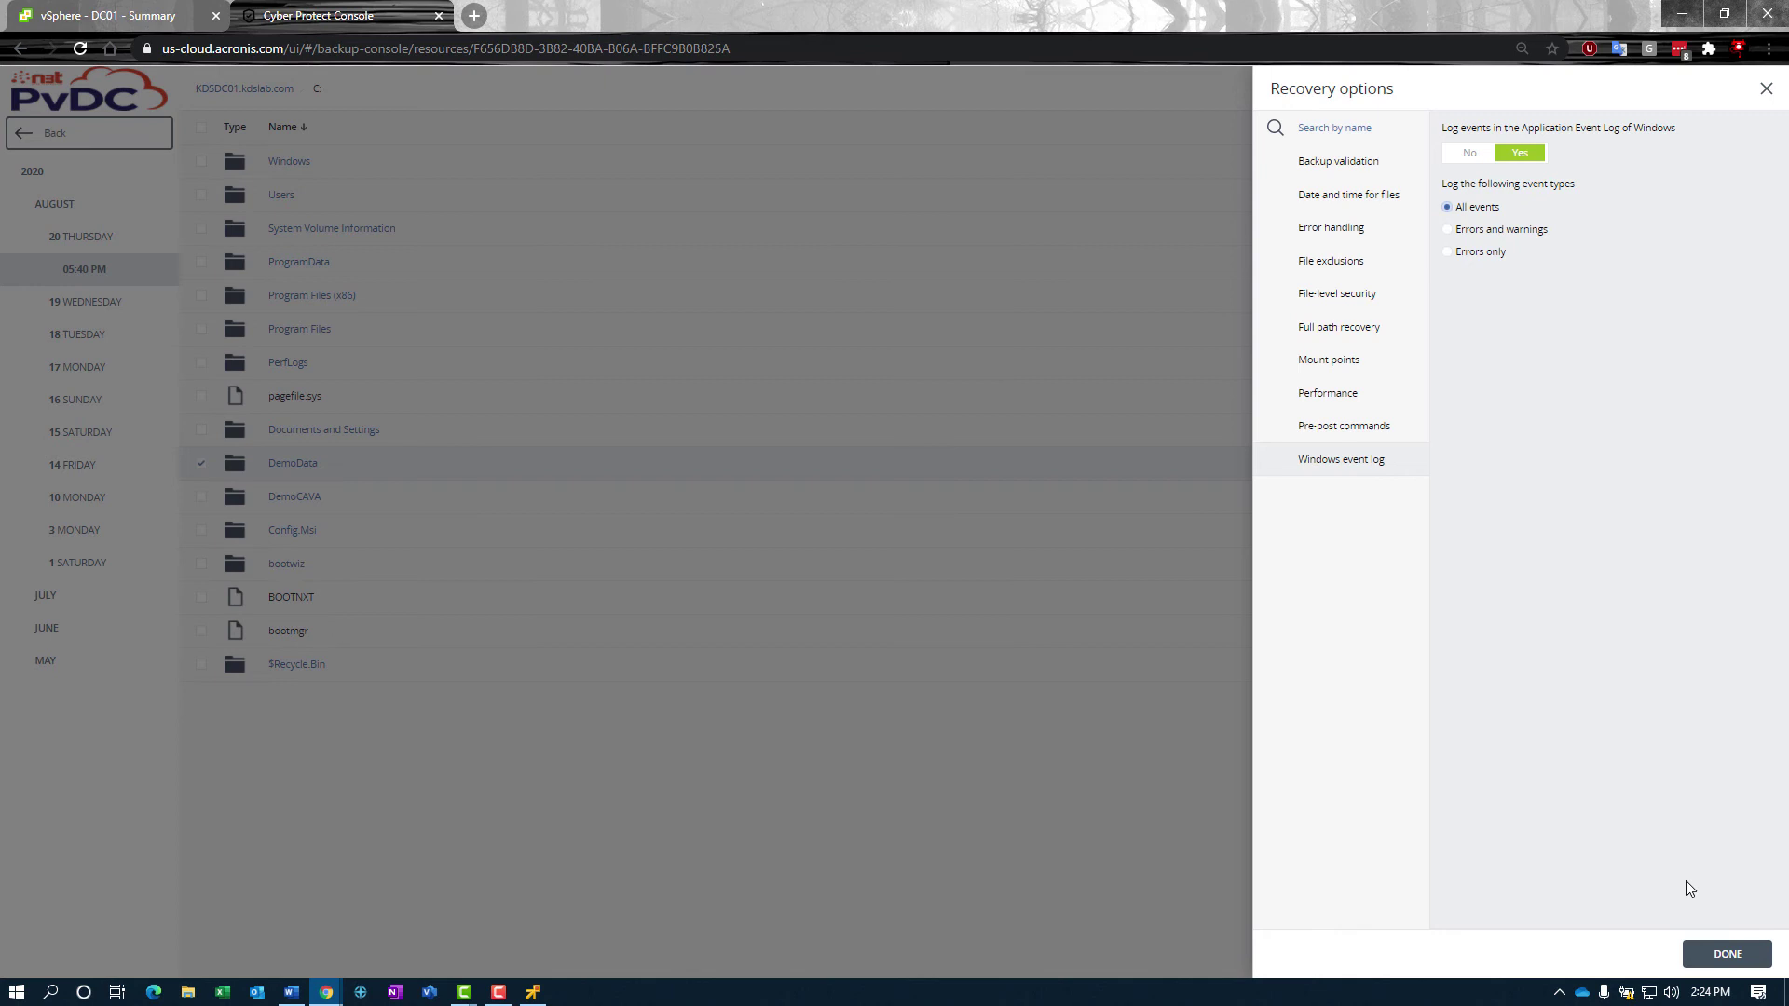
{"action": "left_click", "coordinate": [1724, 955]}
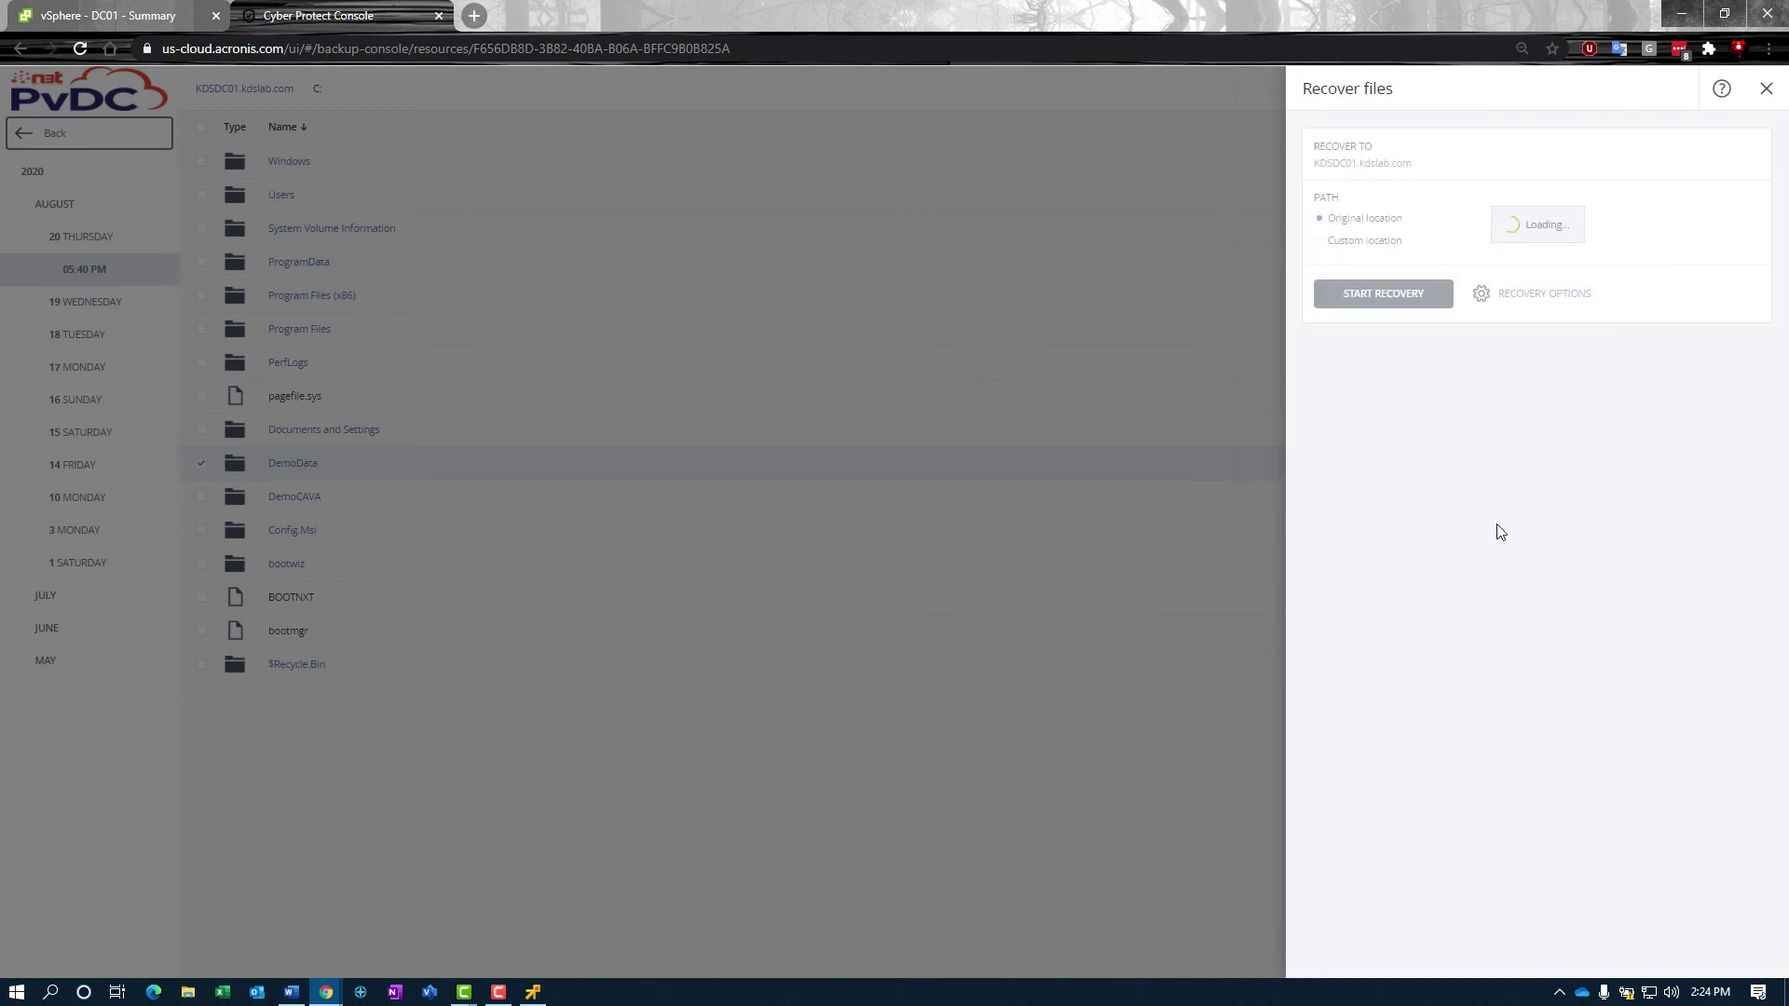
Step: Launch the recovery, overwriting existing files and keeping automatic machine restart enabled
{"action": "left_click", "coordinate": [1388, 295]}
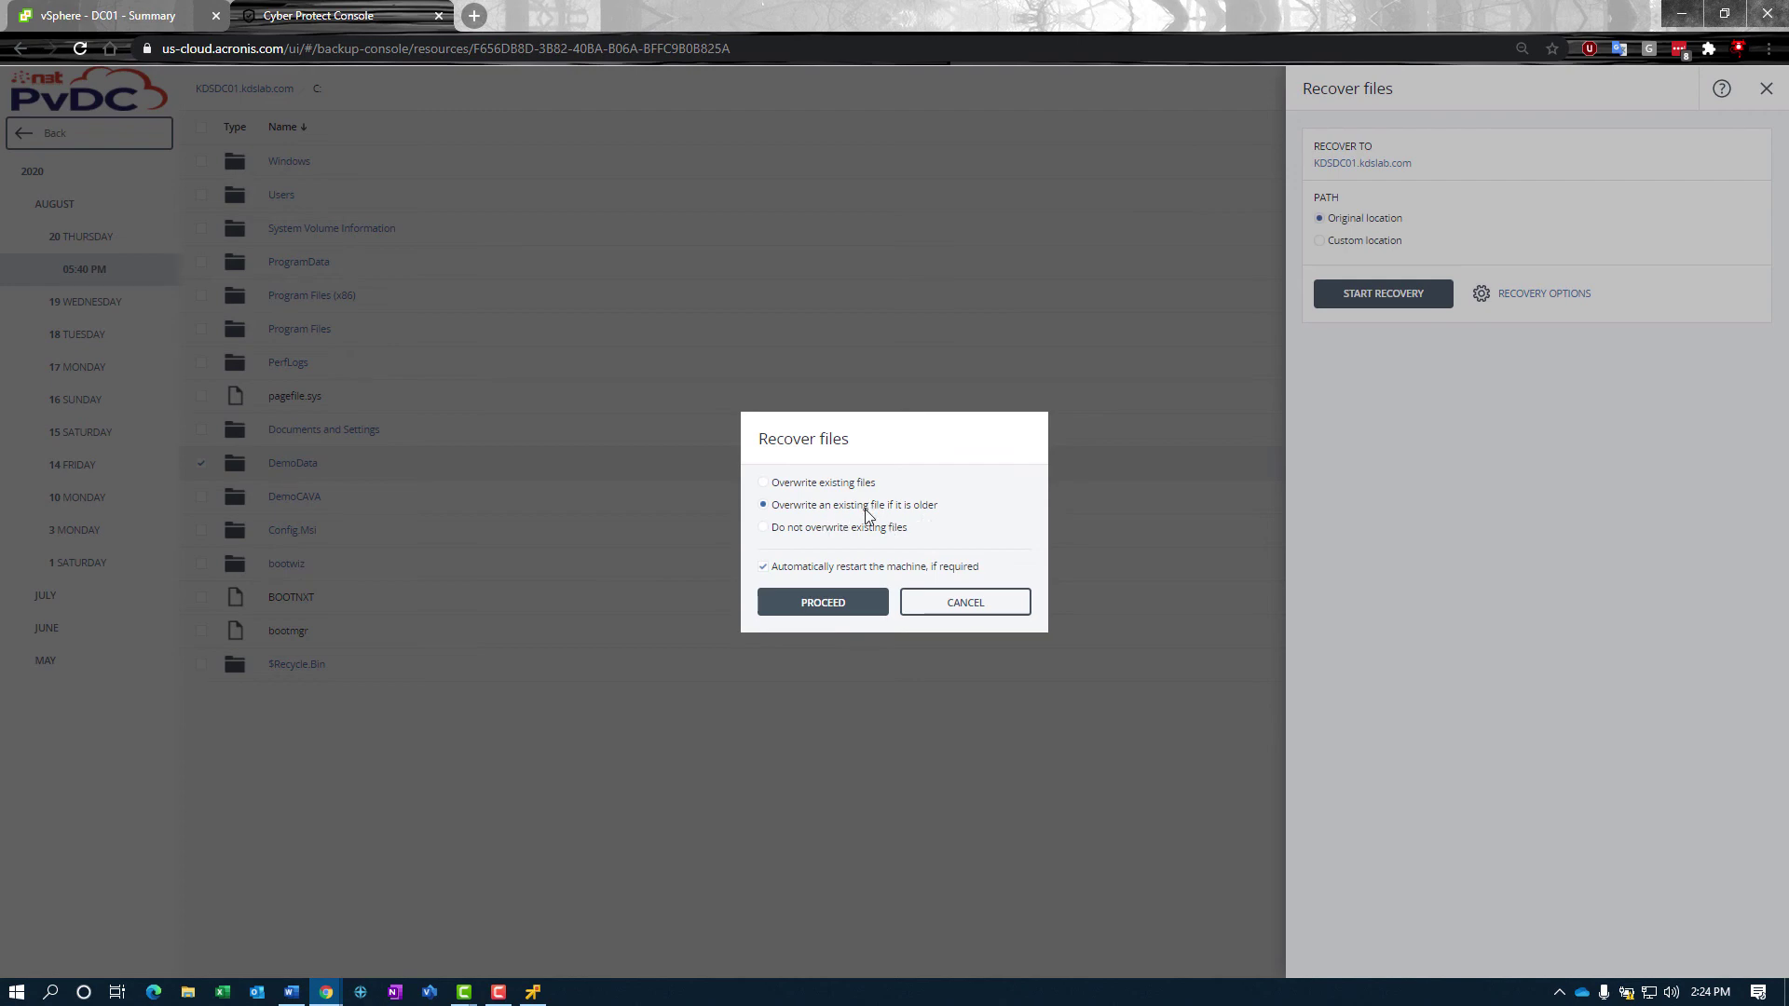
{"action": "left_click", "coordinate": [813, 528]}
{"action": "left_click_drag", "start_coordinate": [825, 482], "coordinate": [819, 483]}
{"action": "left_click", "coordinate": [766, 483]}
{"action": "left_click", "coordinate": [763, 568]}
{"action": "left_click", "coordinate": [763, 567]}
{"action": "left_click", "coordinate": [820, 602]}
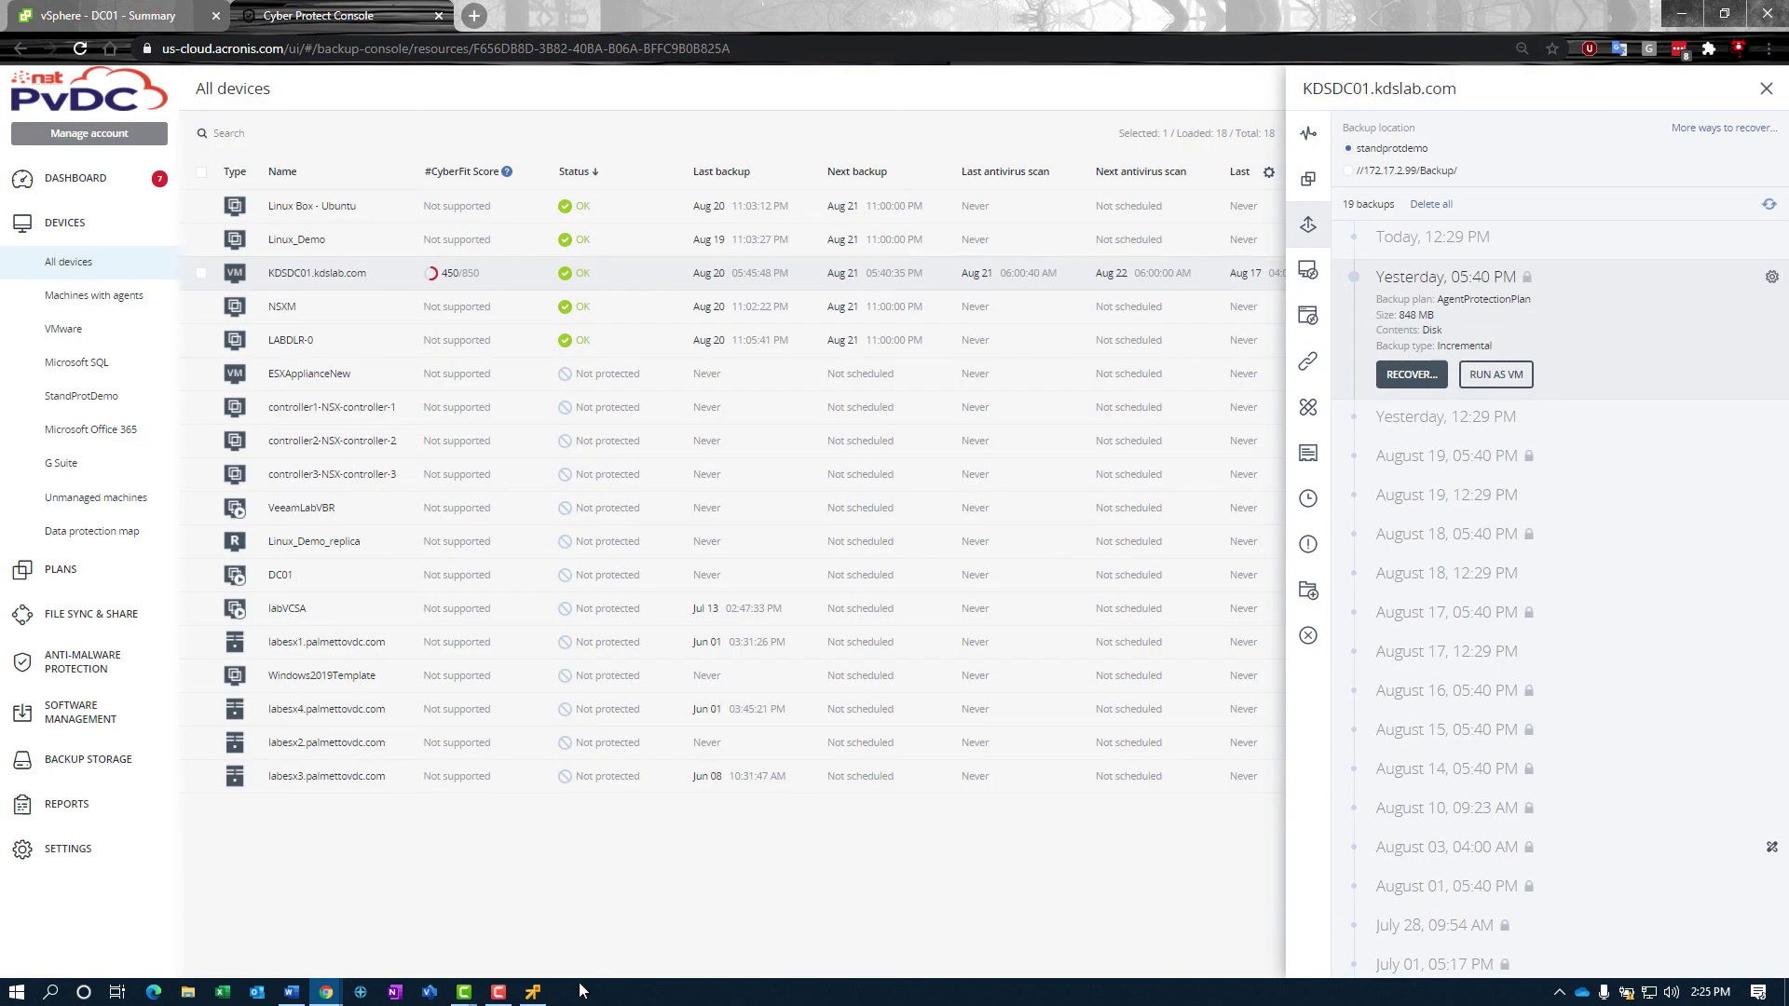
Step: In the server's remote console, open the recovered DemoData folder on C: and scroll its AcronisCloudReport files
{"action": "left_click", "coordinate": [533, 991]}
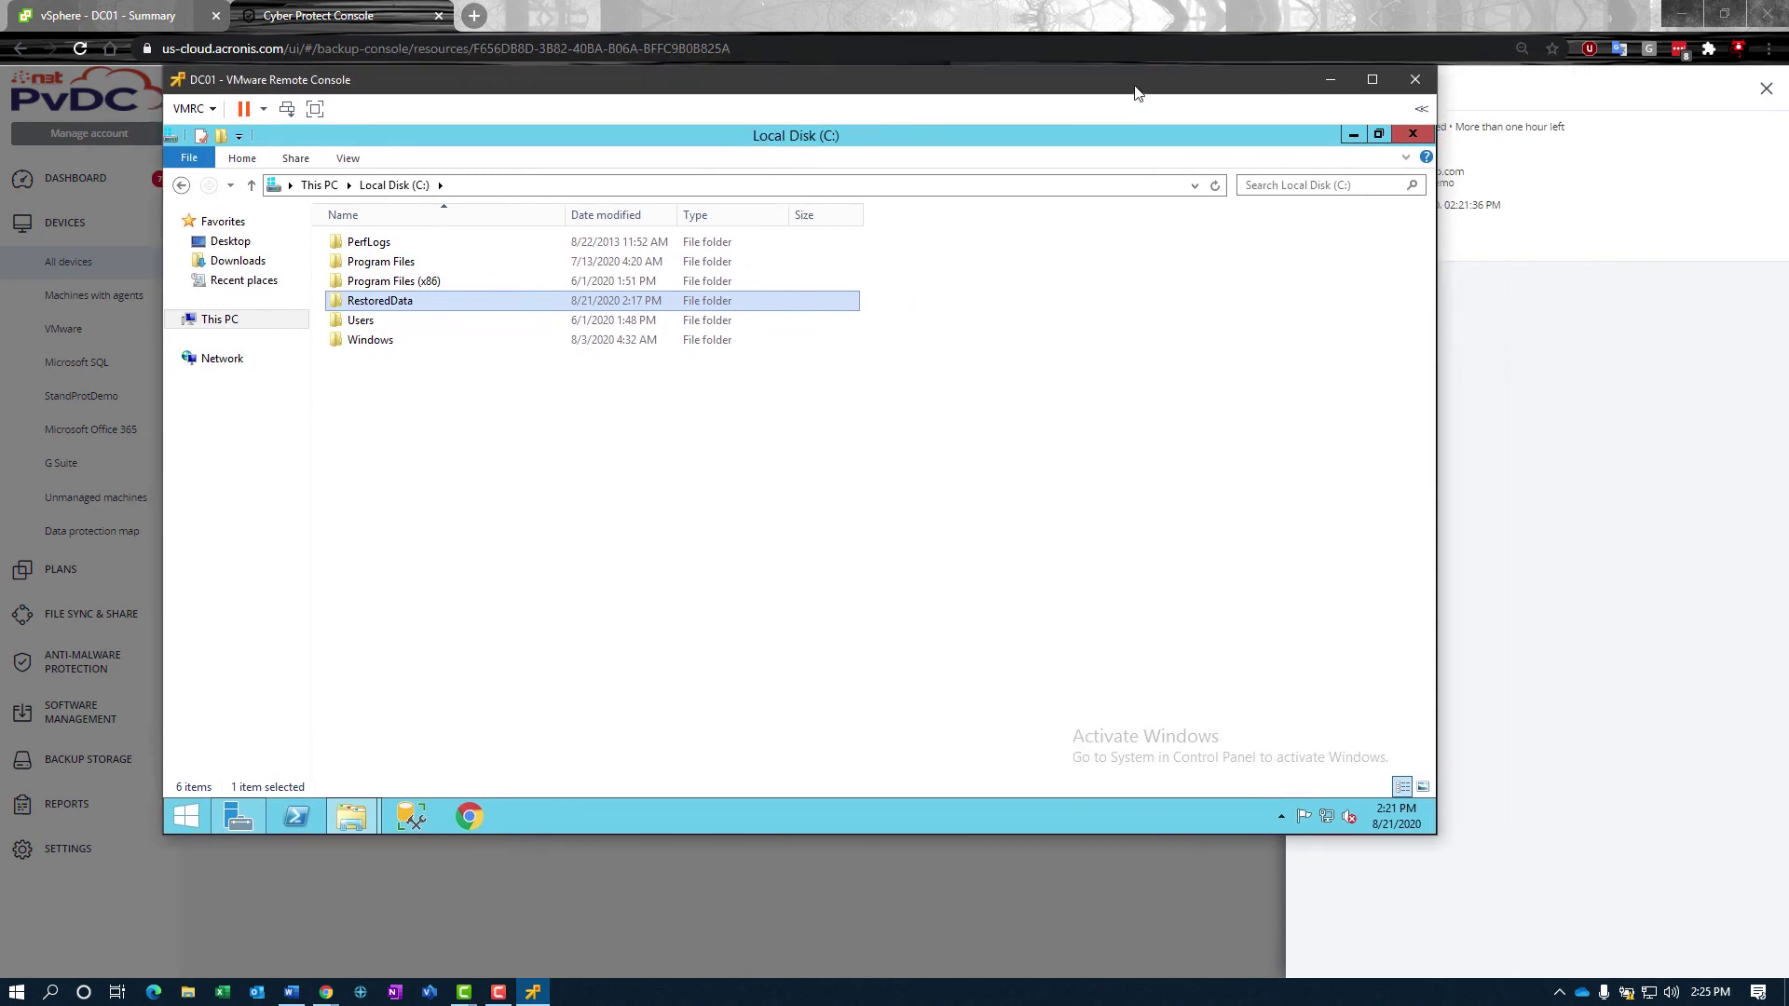
{"action": "left_click_drag", "start_coordinate": [1137, 91], "coordinate": [946, 67]}
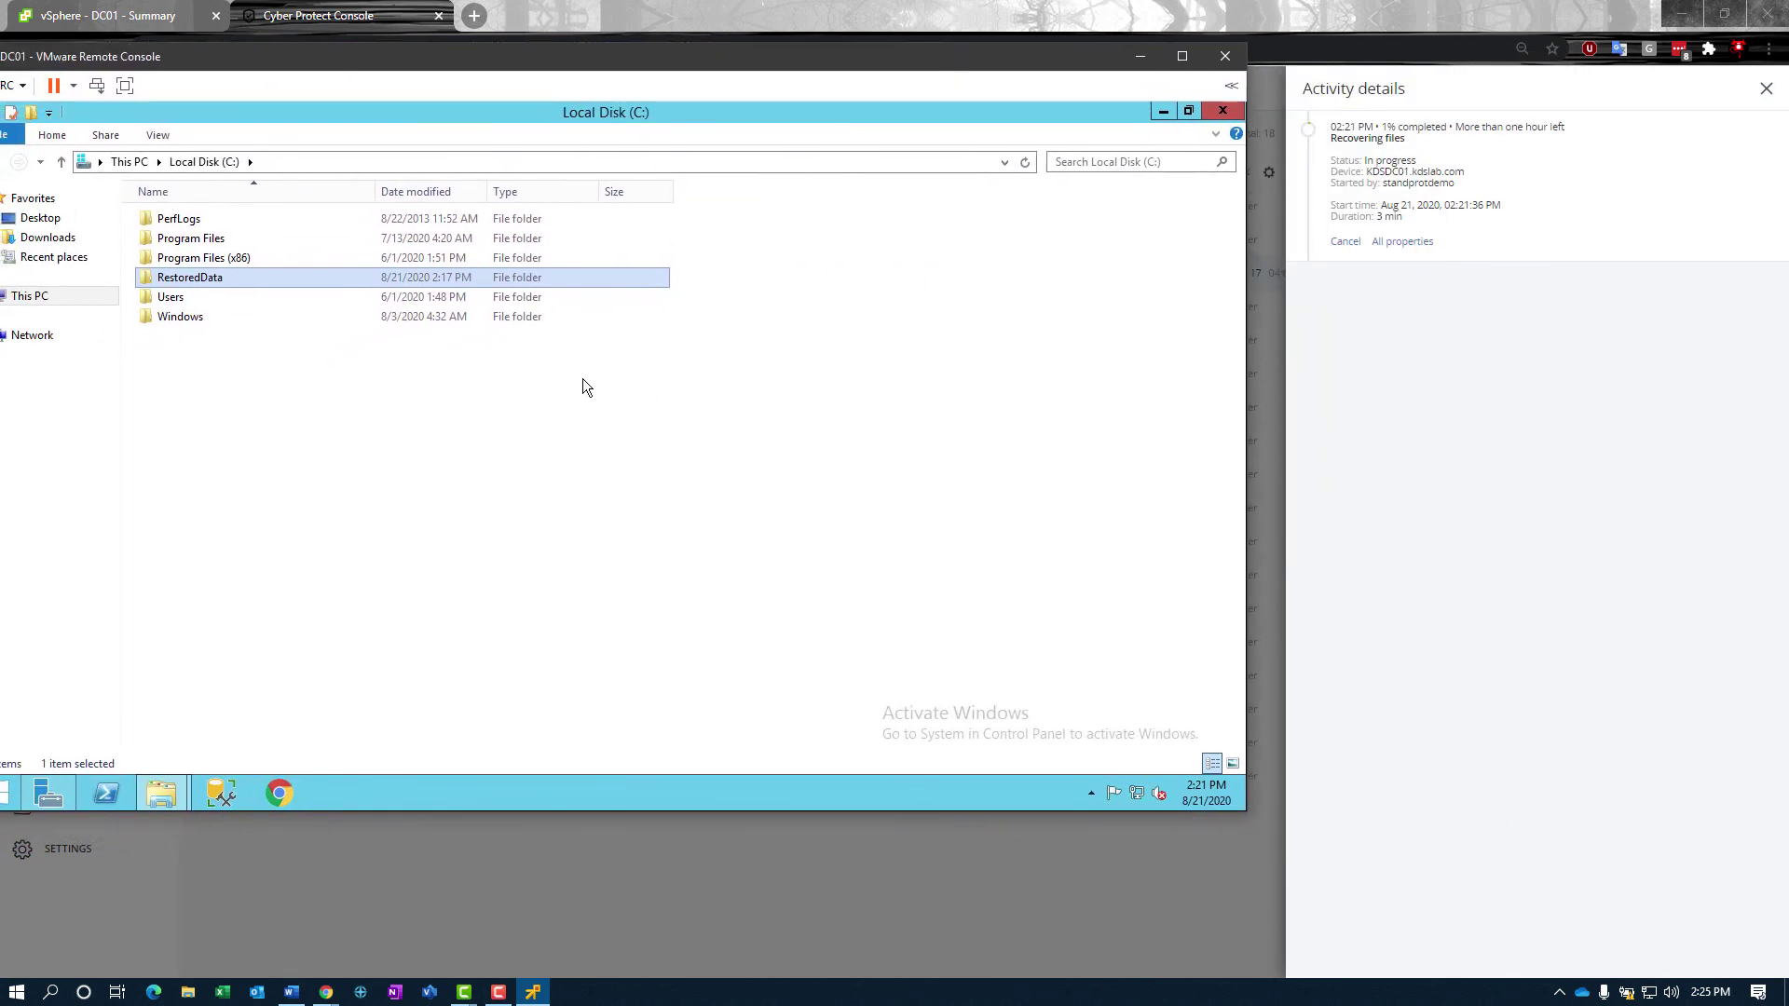
{"action": "left_click", "coordinate": [408, 437]}
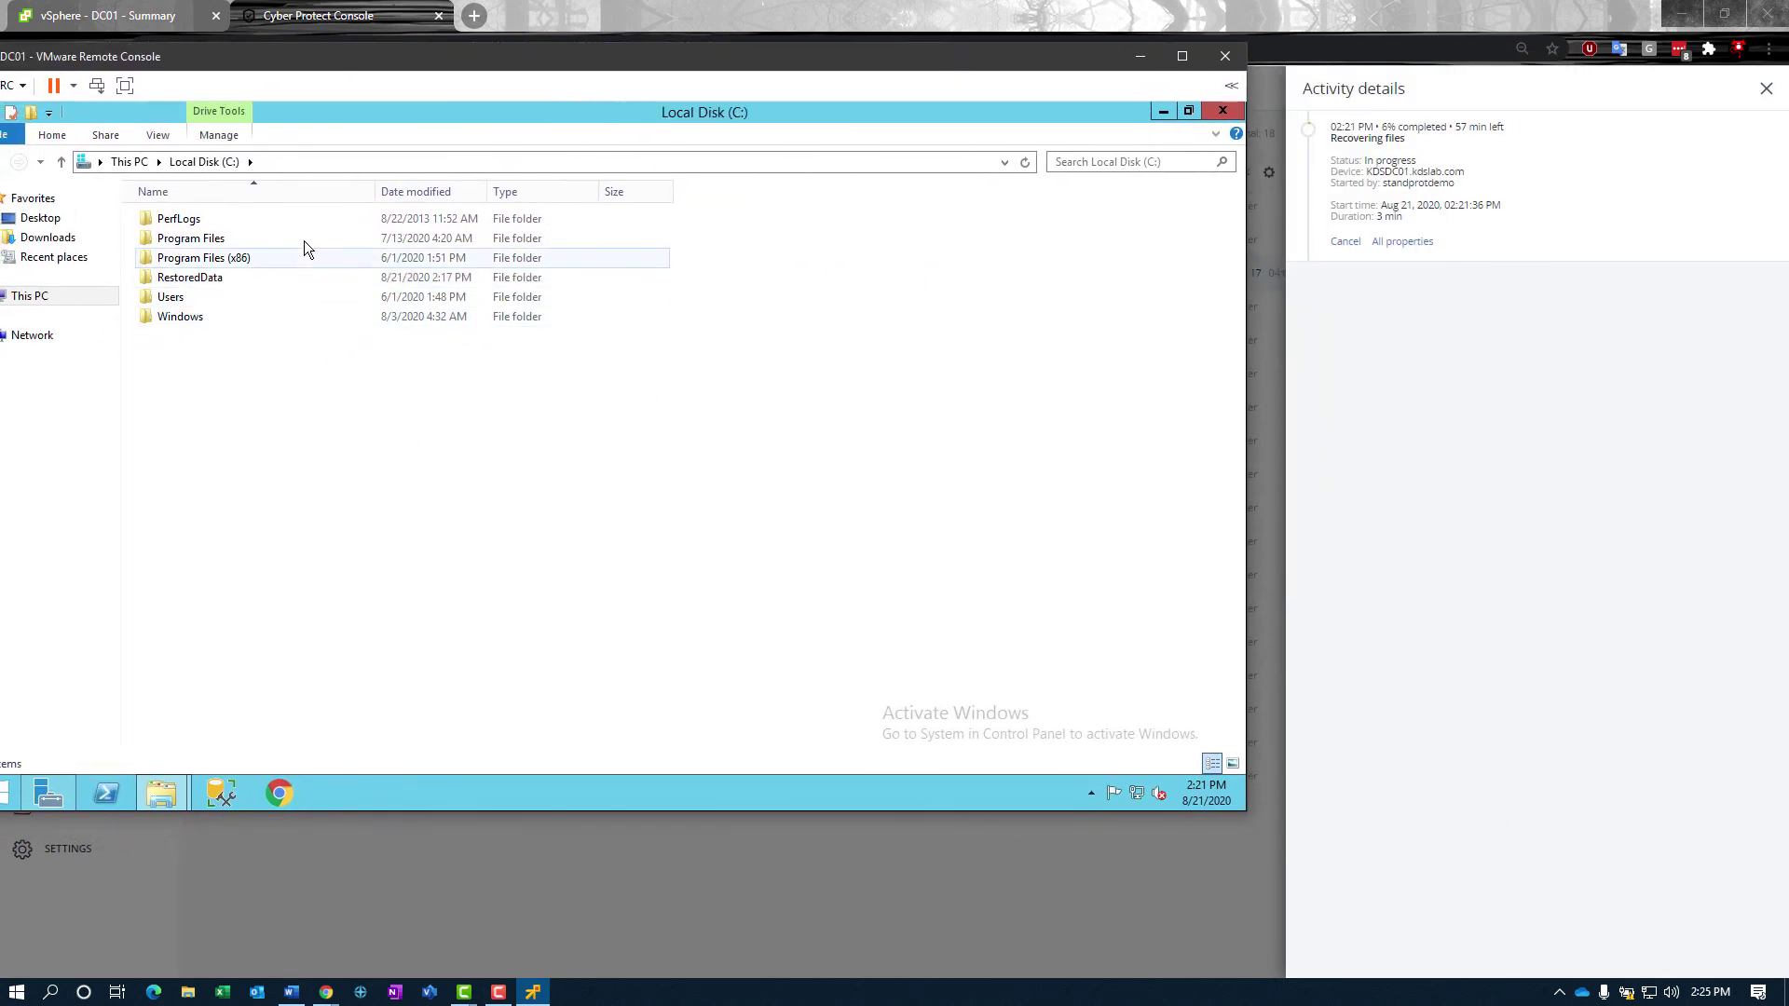
{"action": "double_click", "coordinate": [172, 334]}
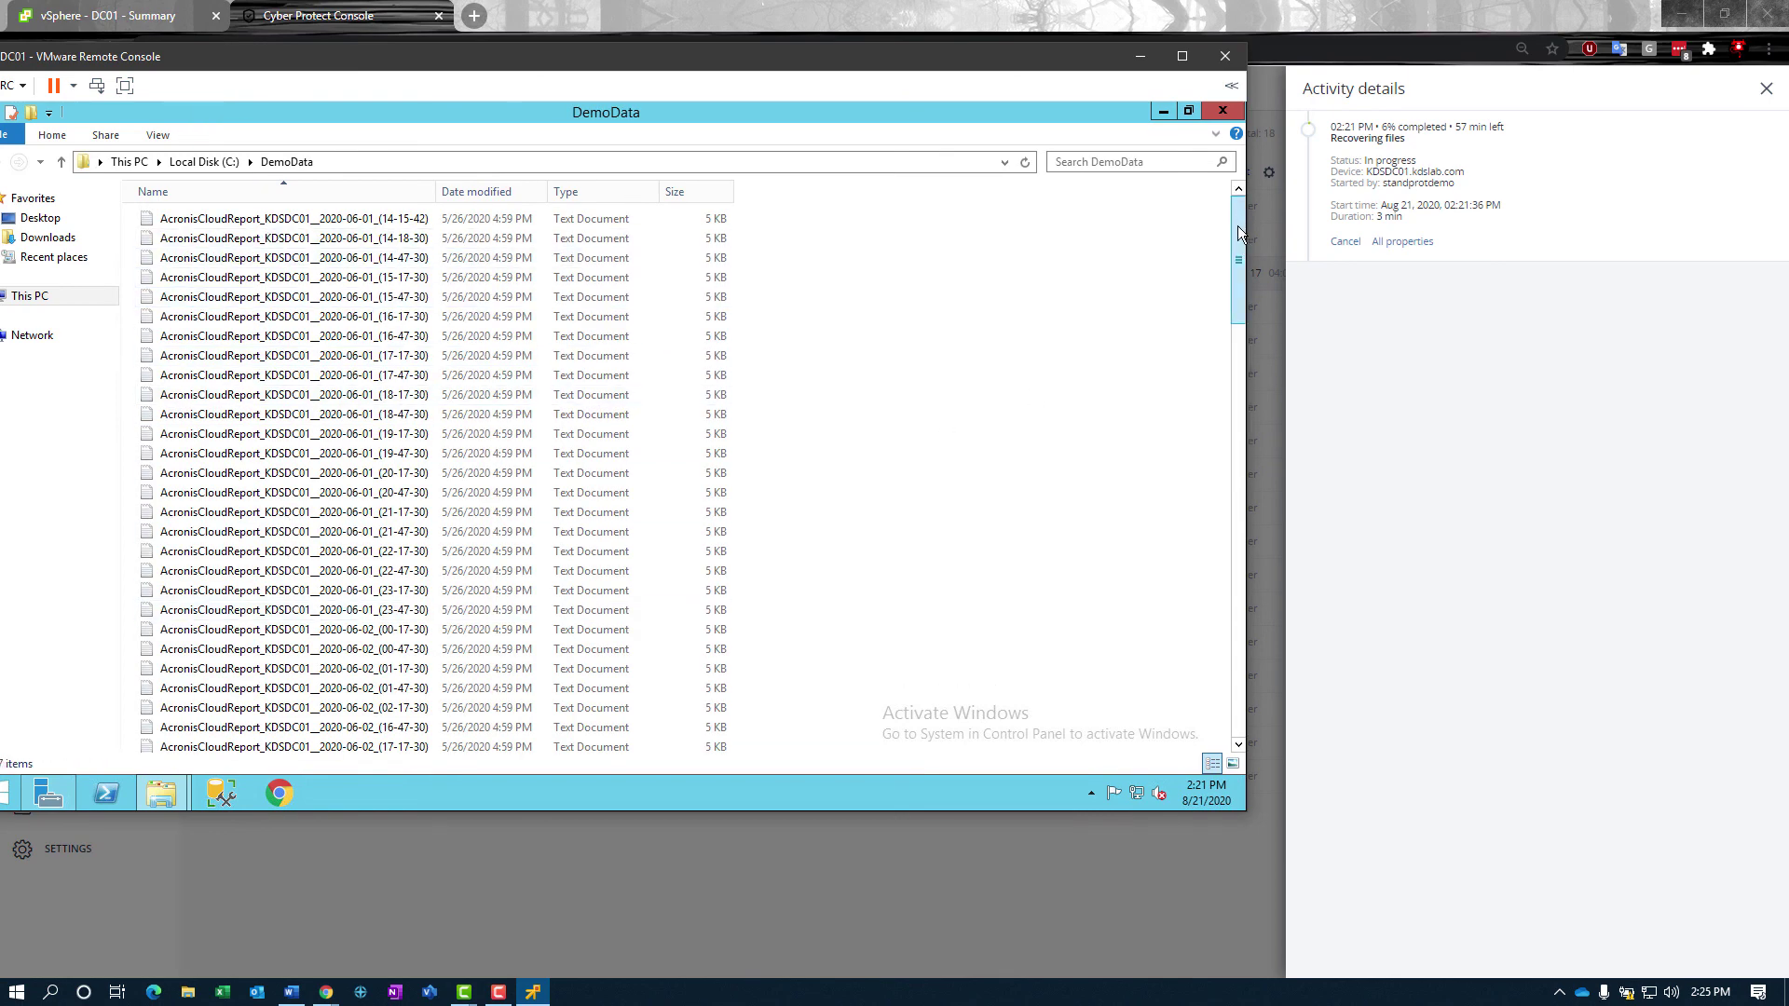
{"action": "left_click_drag", "start_coordinate": [1237, 226], "coordinate": [1237, 418]}
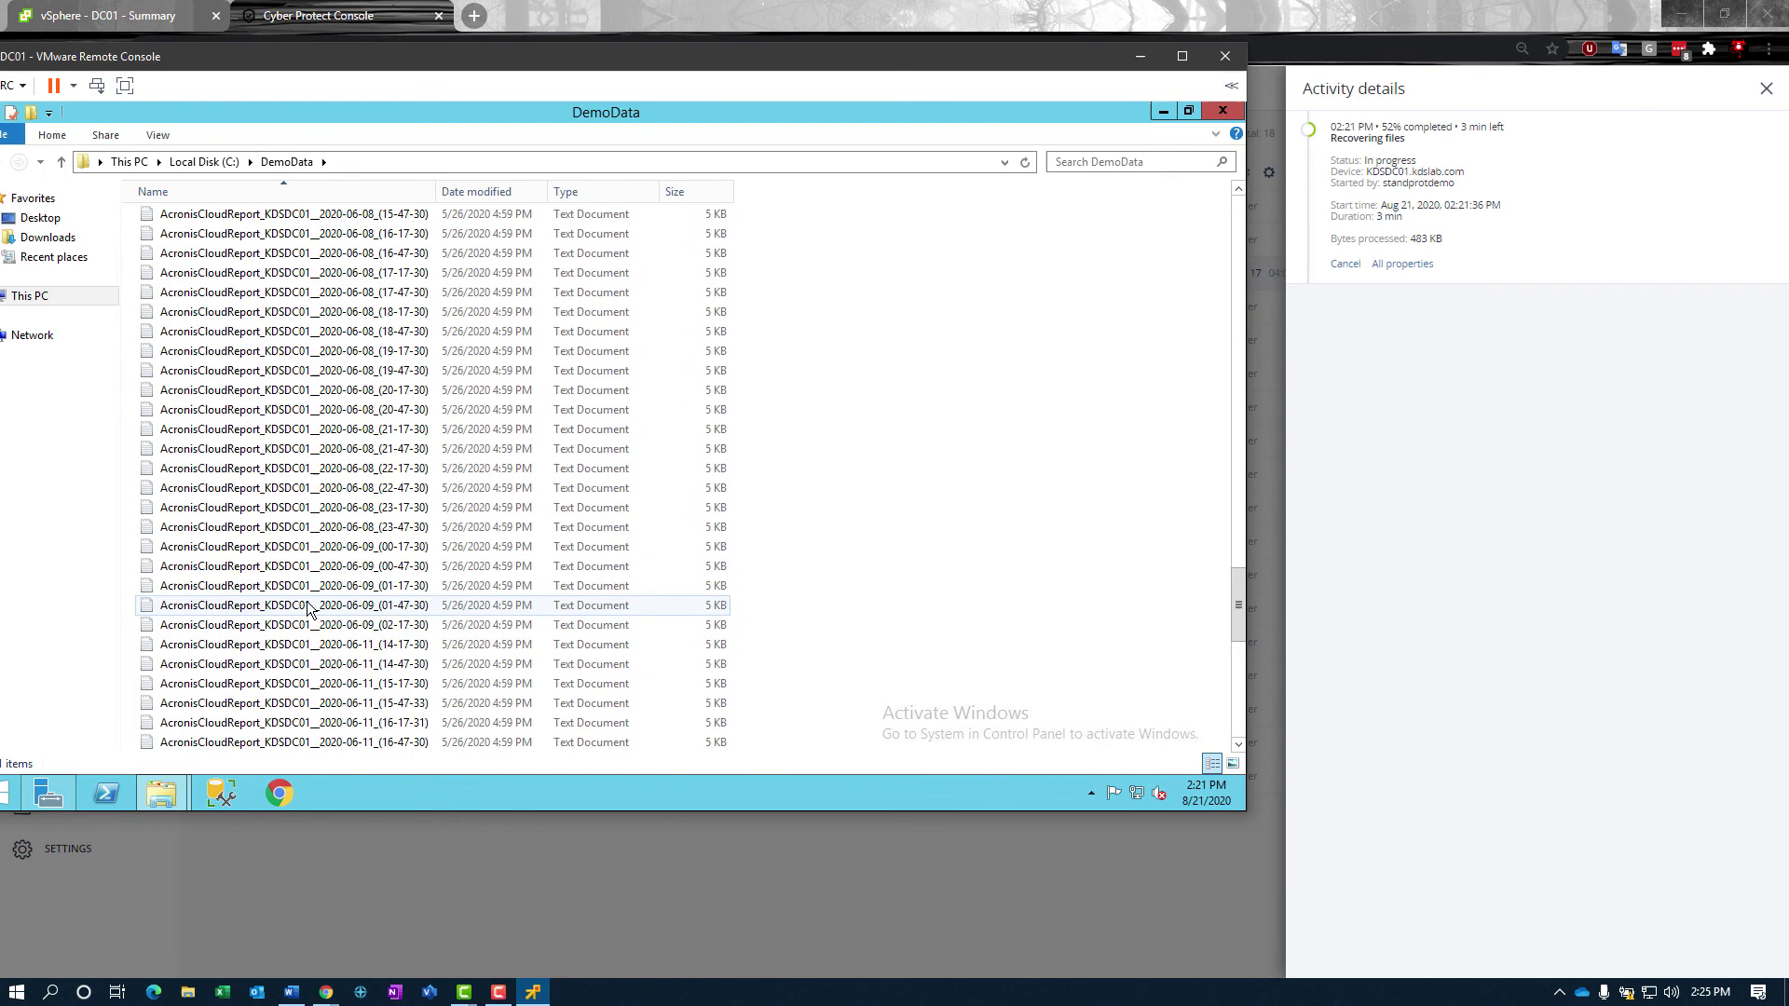